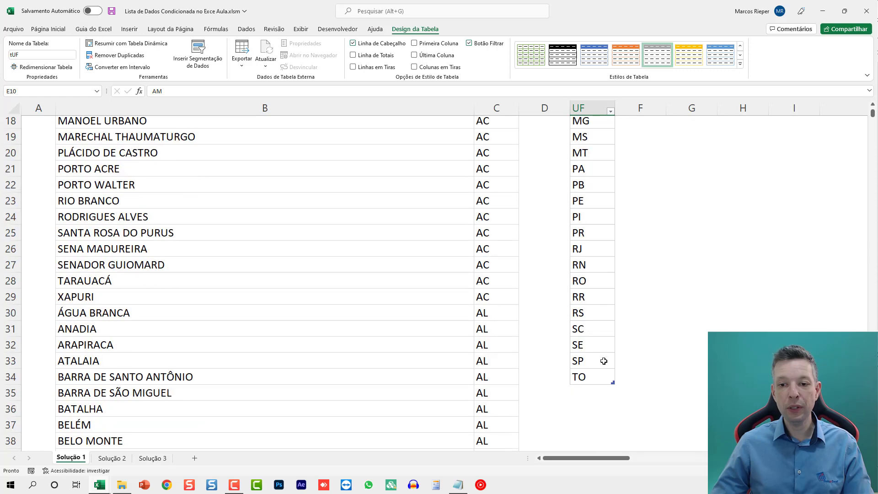
Examine the separate UF list and how the cities in the Cidade/UF base table are ordered by state.
left_click_drag(610, 377, 609, 201)
scroll(603, 273, "up", 6)
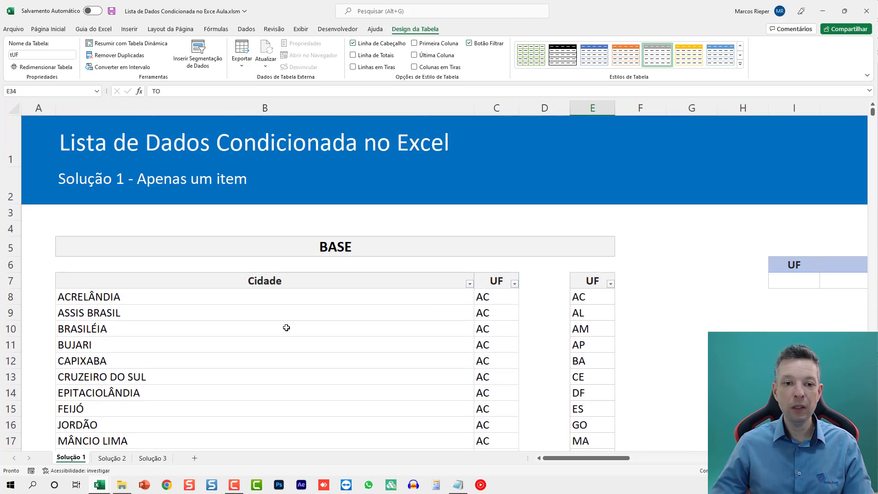
left_click(302, 327)
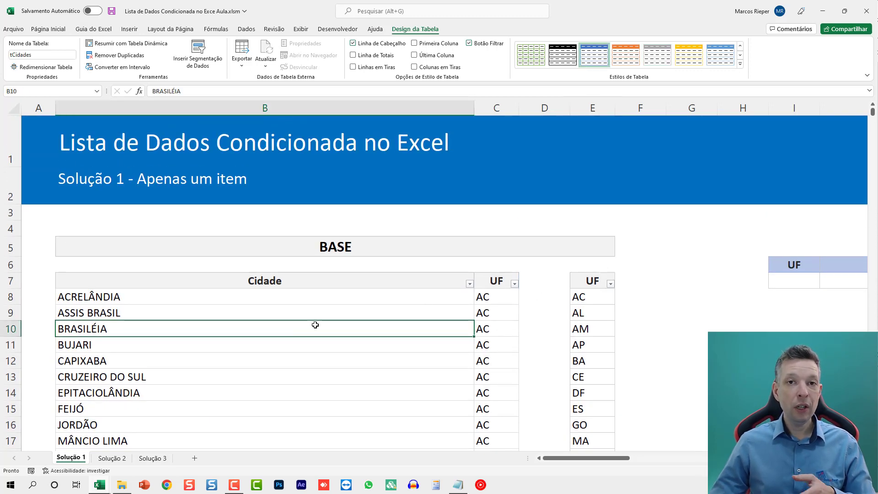
scroll(316, 324, "down", 3)
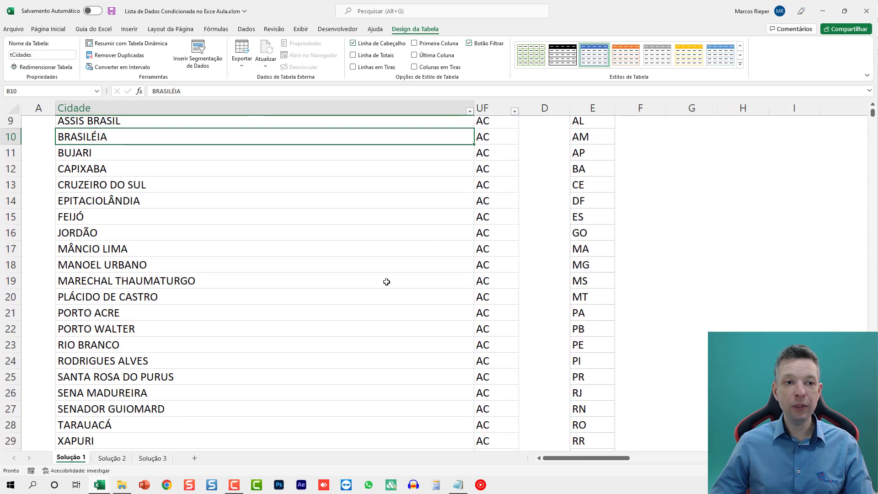
scroll(476, 189, "down", 7)
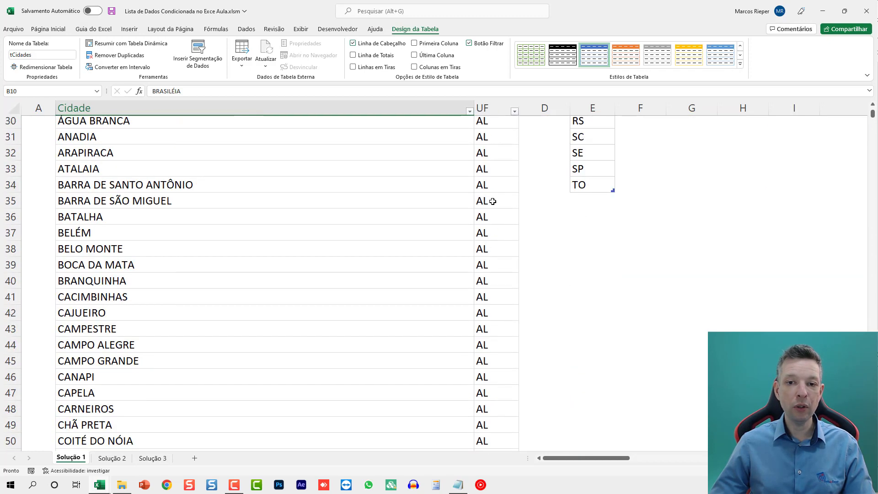
left_click_drag(486, 201, 497, 320)
scroll(497, 322, "down", 20)
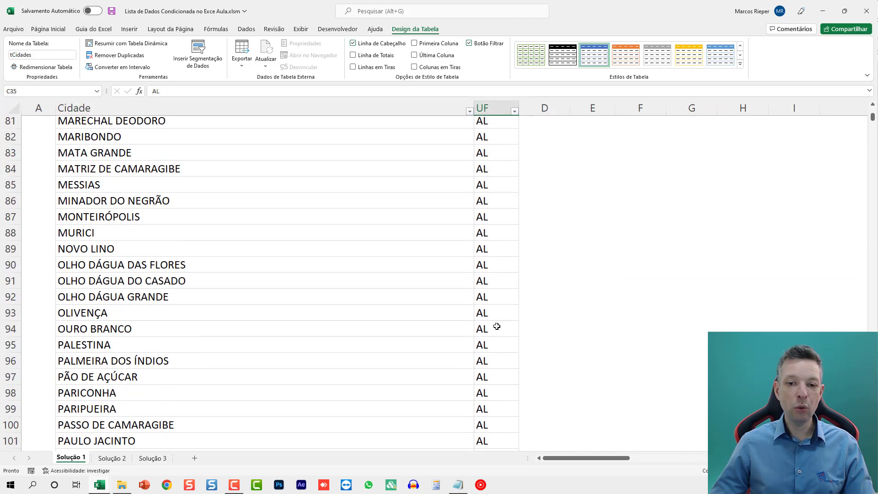
scroll(496, 328, "down", 7)
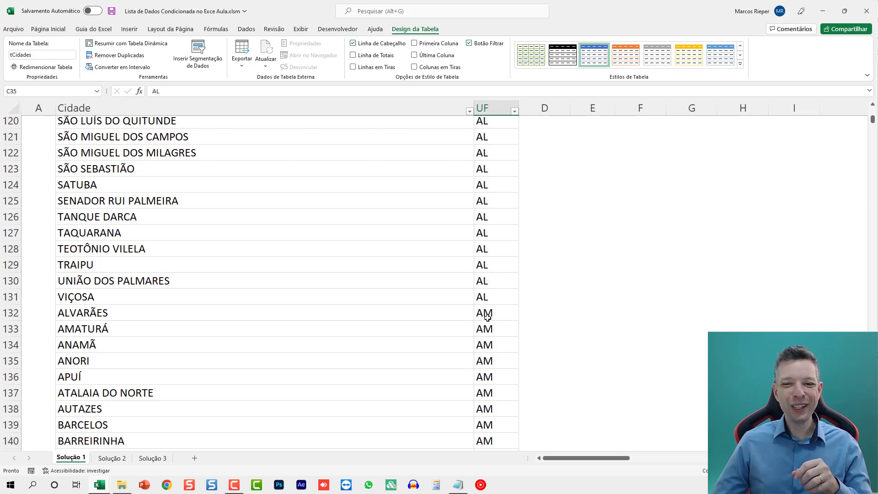
left_click_drag(486, 312, 502, 356)
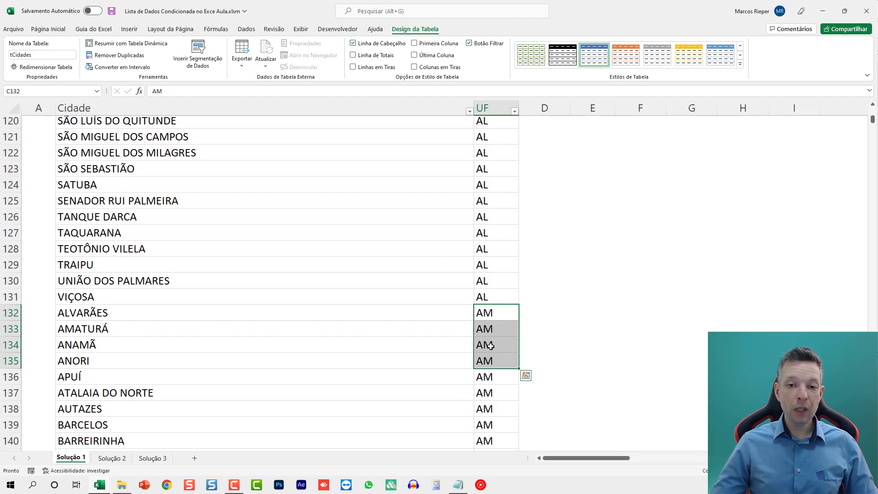
scroll(491, 346, "up", 1)
scroll(502, 304, "down", 2)
left_click_drag(498, 264, 501, 402)
scroll(501, 403, "down", 10)
scroll(502, 403, "down", 2)
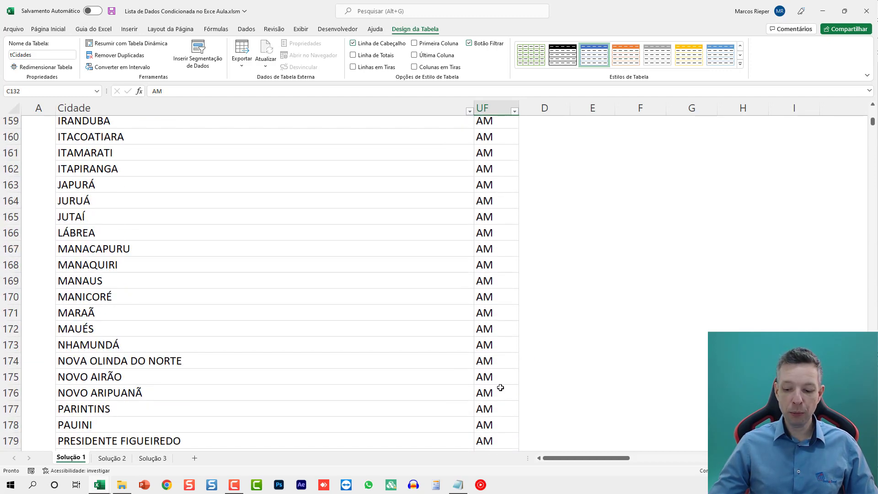
key("Page_Down")
key("Page_Down")
key("Page_Down")
key("Page_Down")
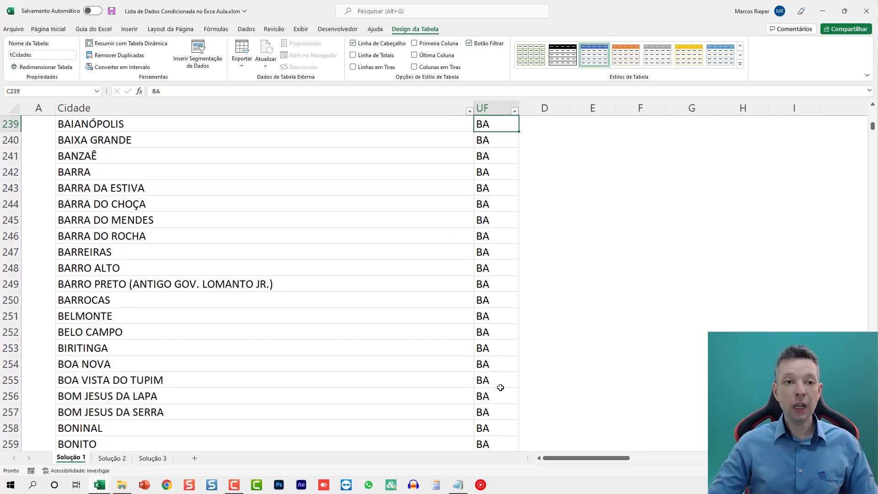
key("ctrl+Home")
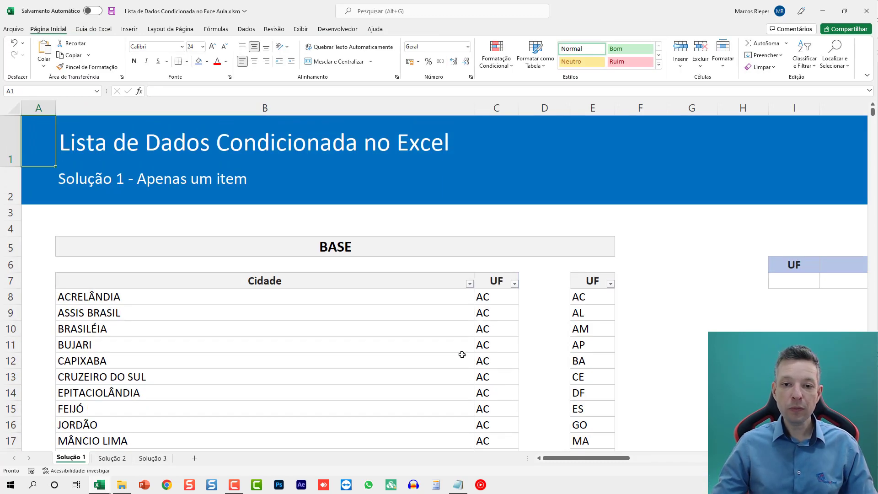
Open data validation for the UF input cell I7 and allow only a list (Lista).
scroll(461, 350, "down", 2, "ctrl")
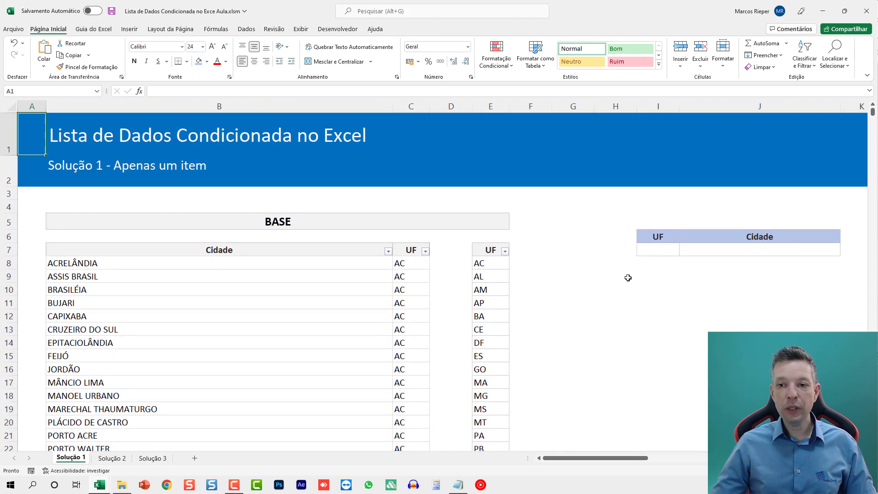
left_click(660, 252)
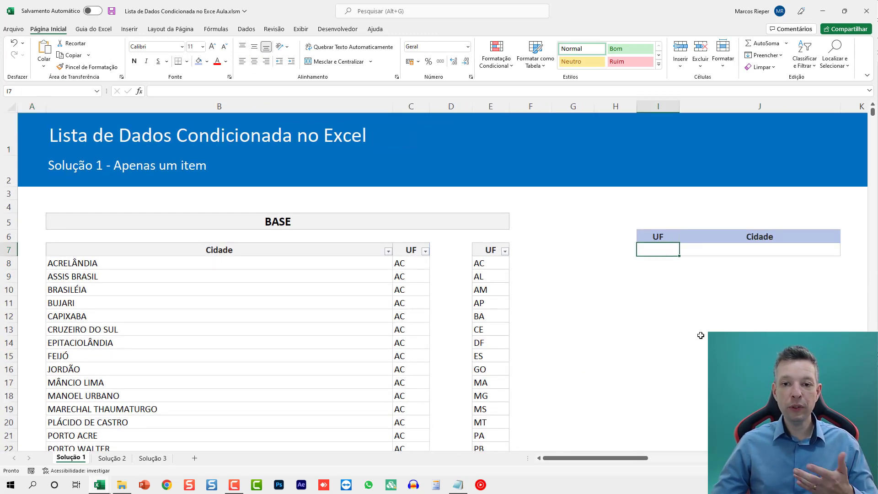
left_click_drag(631, 459, 678, 458)
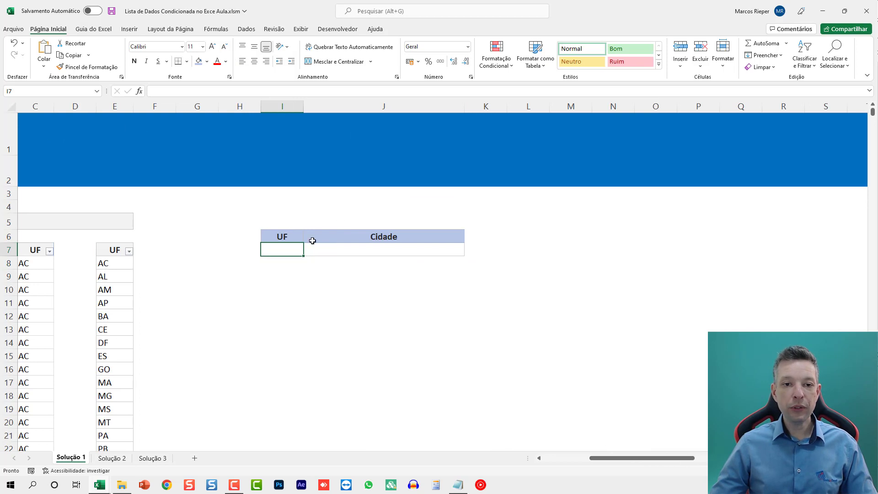
left_click(377, 250)
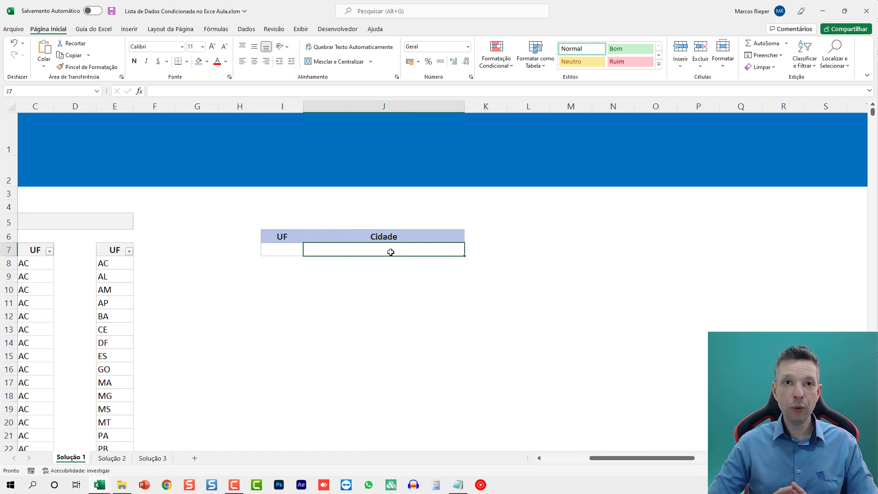
left_click(277, 253)
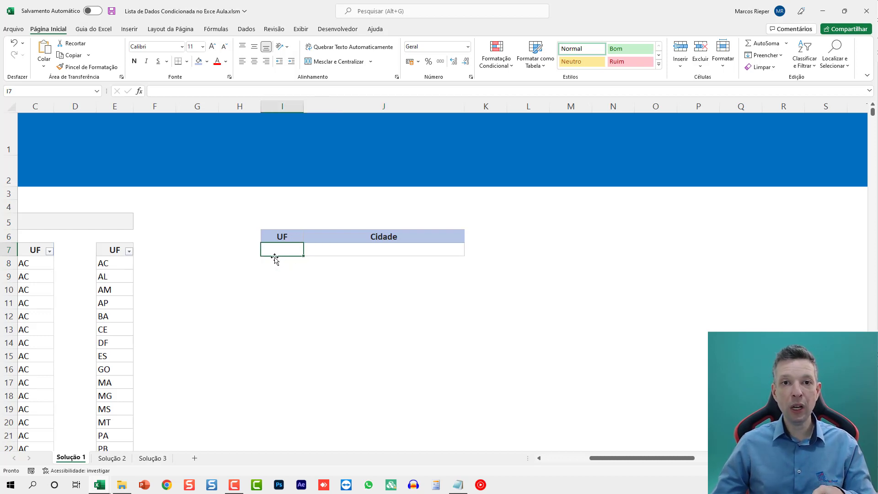
scroll(275, 260, "down", 1)
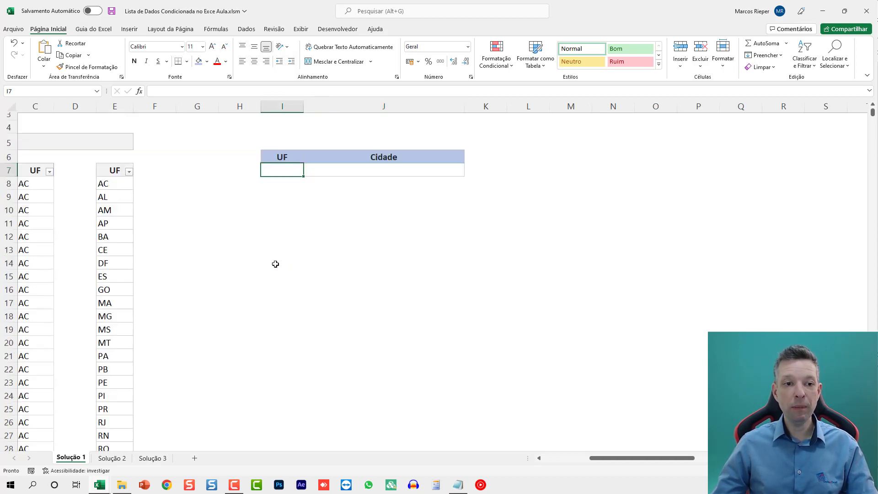
left_click(246, 29)
left_click(521, 67)
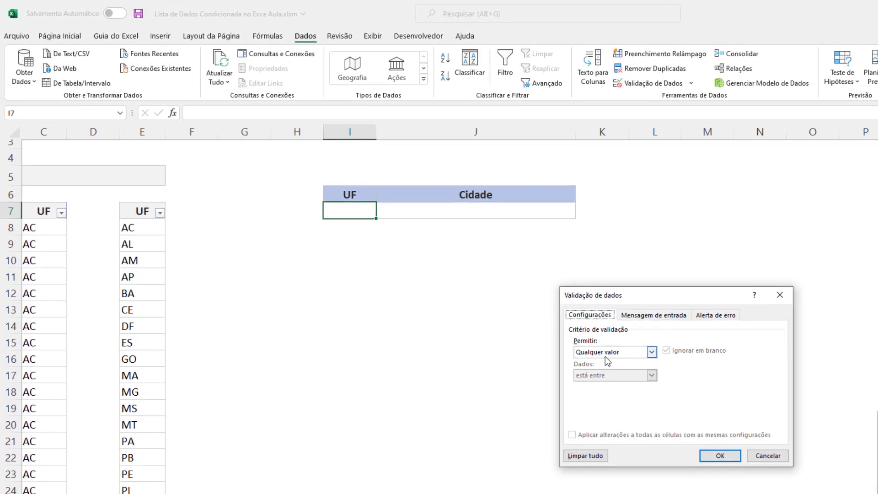
left_click(538, 314)
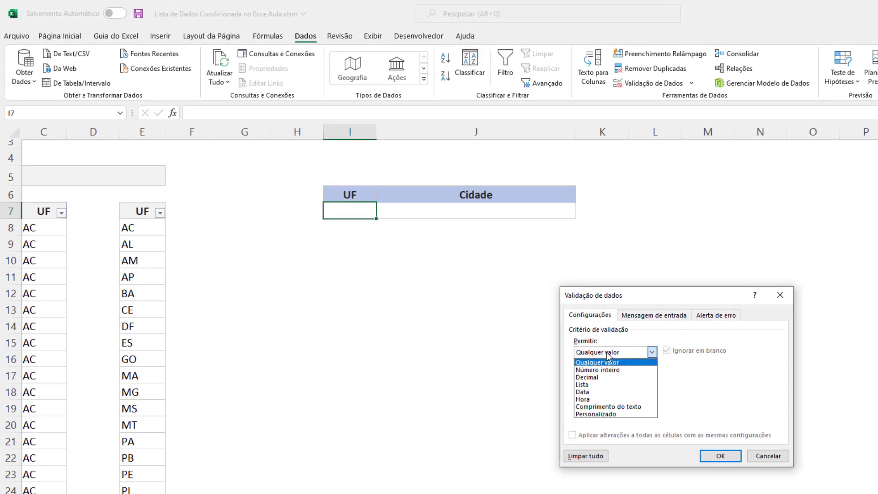
left_click(598, 385)
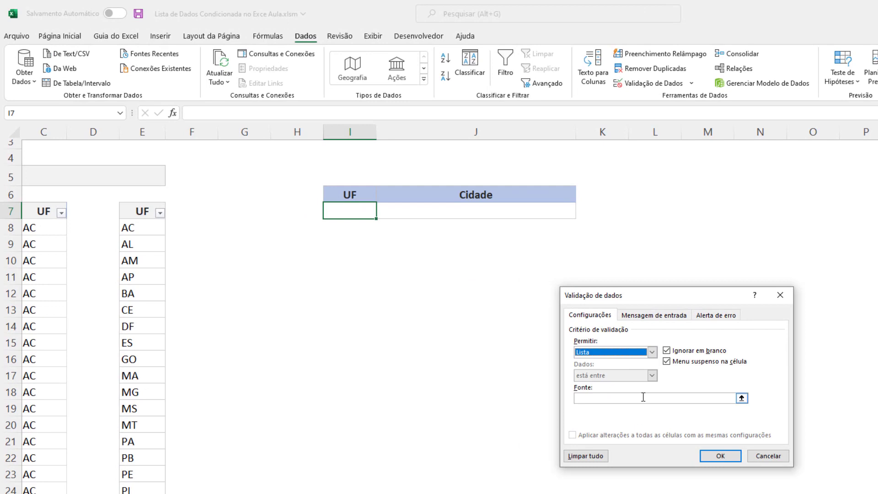
Set the validation list's source to =$E$8:$E$34 and apply it to cell I7.
left_click(604, 399)
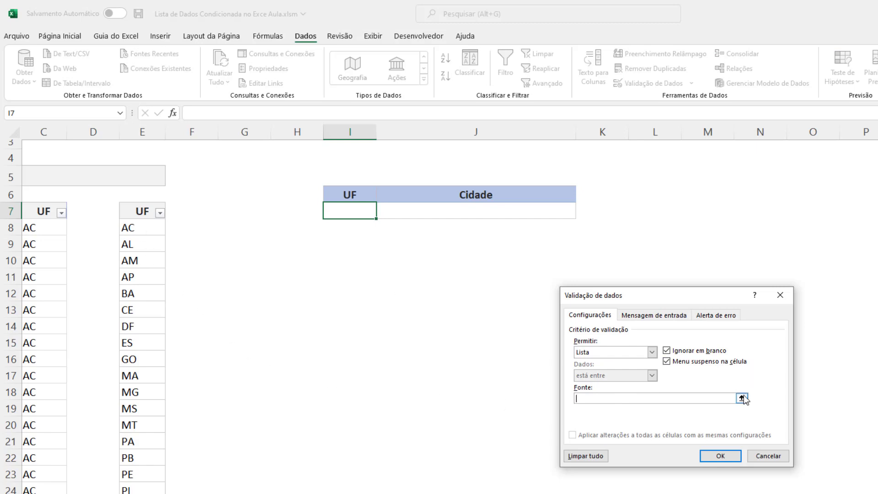
left_click(141, 227)
key("ctrl+shift+Down")
scroll(140, 227, "down", 1)
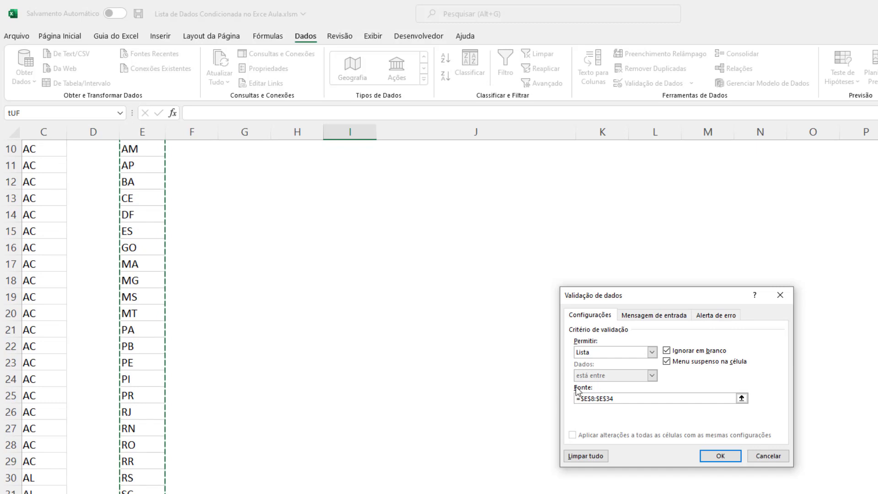
scroll(580, 387, "up", 3)
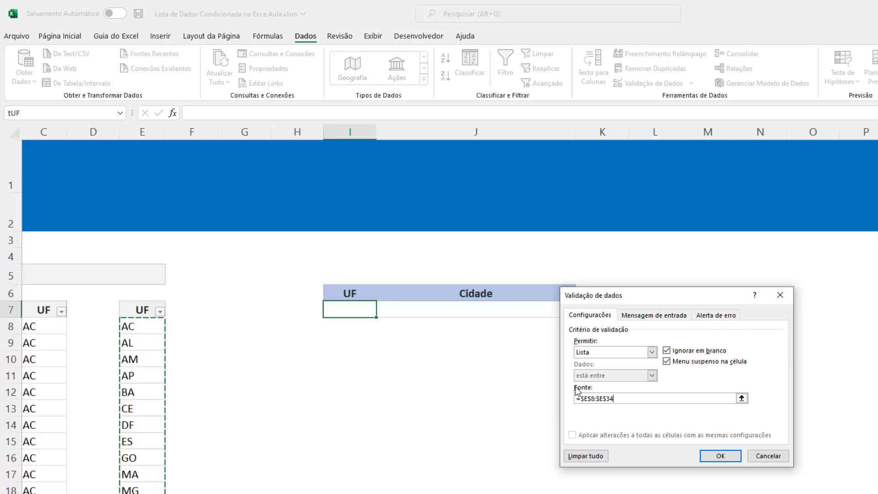
left_click(726, 456)
Choose RS from the drop-down list in the UF cell I7.
left_click(381, 311)
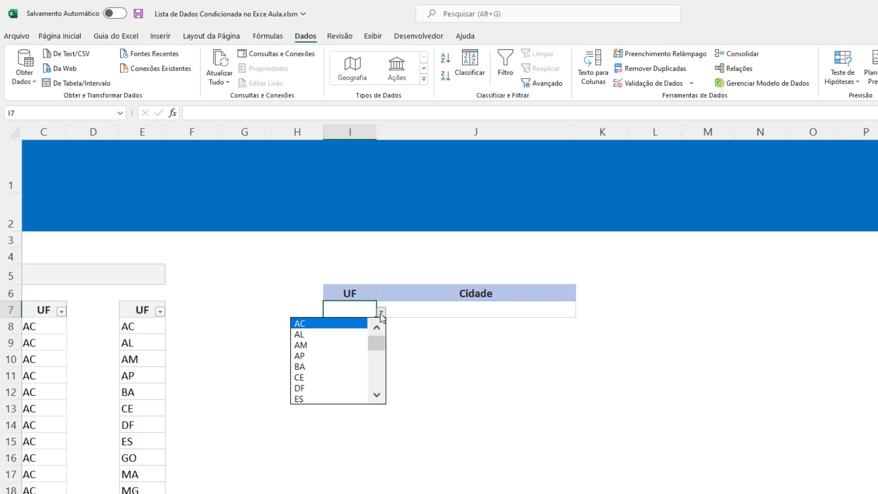
left_click_drag(378, 344, 372, 396)
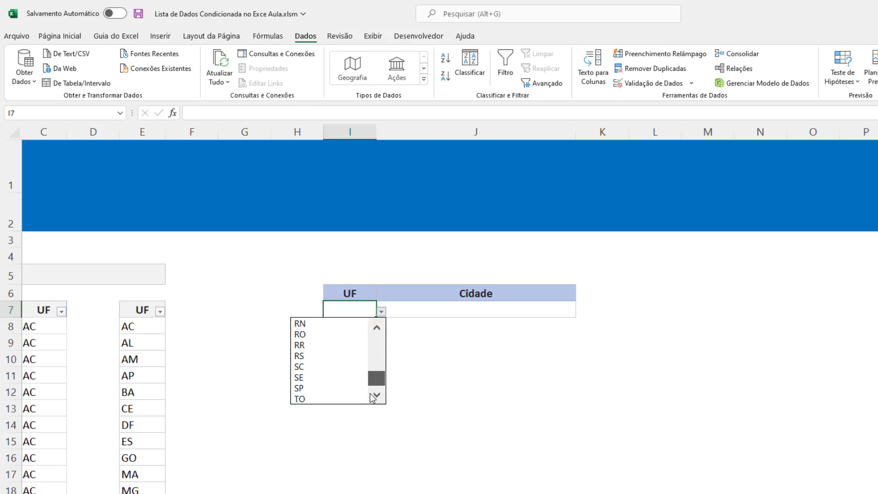
left_click(337, 359)
left_click(382, 311)
key("Escape")
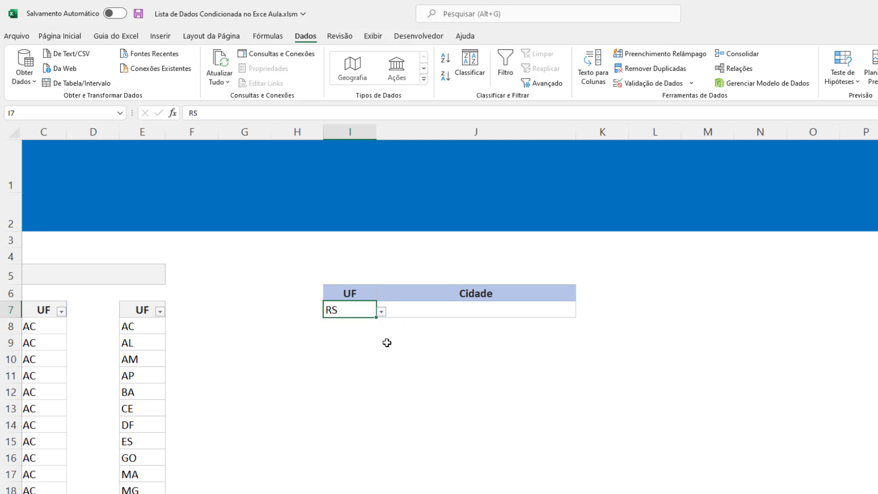
Try to enter ASDF, a value outside the list, in the UF cell I7.
type("ASDF")
key("Return")
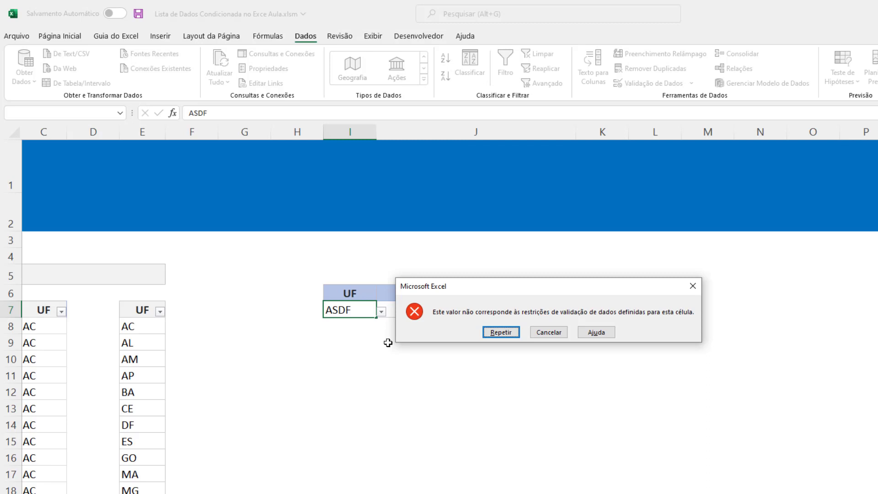
key("Escape")
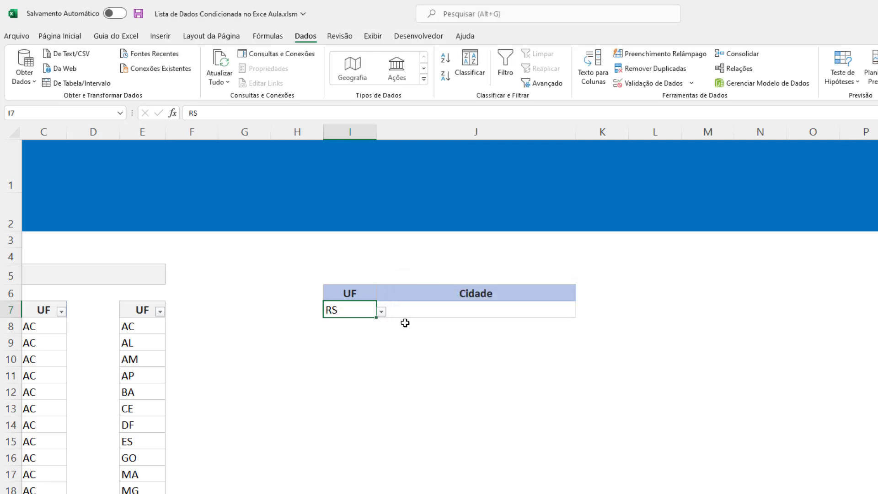
Examine the empty Cidade input cell J7 and the base table's Cidade and UF columns it depends on.
left_click(425, 310)
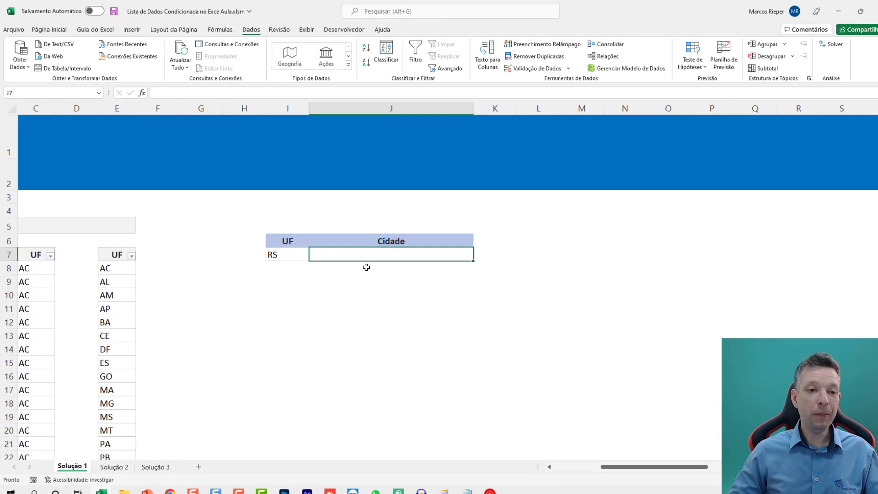
key("Left")
key("Left")
key("Left")
key("Left")
key("Left")
key("Left")
key("Left")
key("Left")
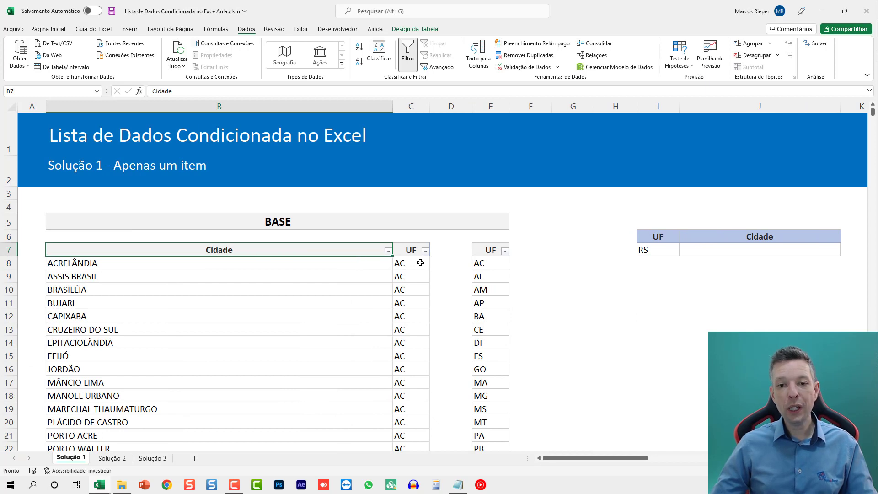
left_click(416, 262)
scroll(417, 285, "down", 1)
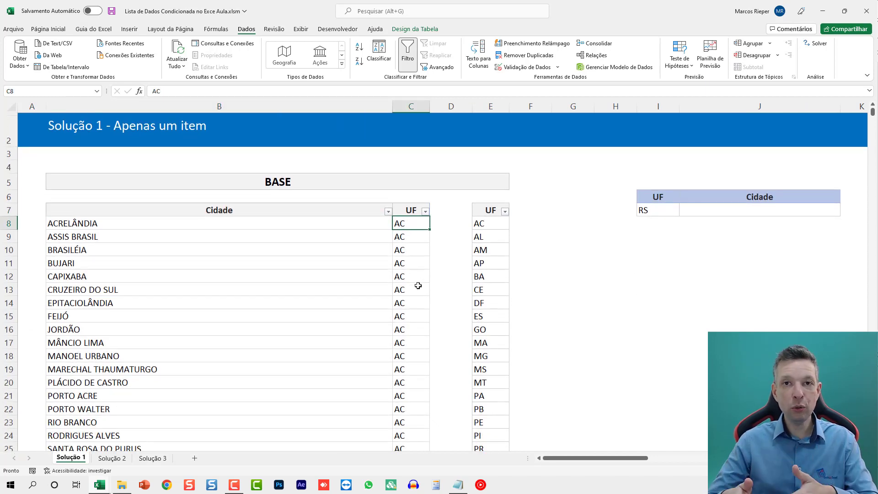
Select the empty cell G11 and narrow column B to roughly half its width.
left_click(556, 230)
left_click(561, 220)
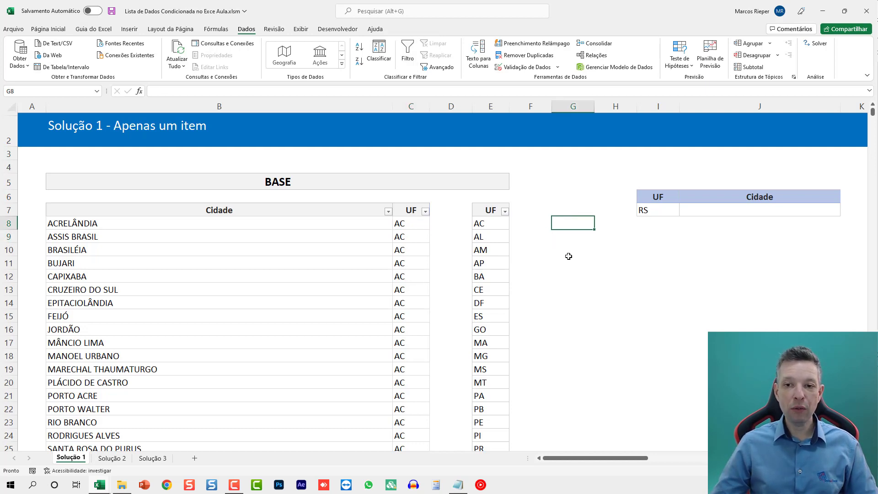
left_click(568, 257)
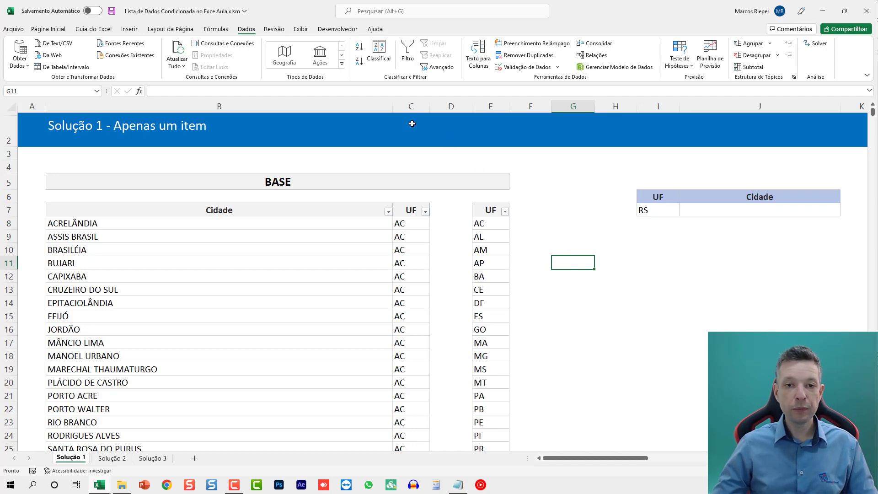
left_click_drag(392, 106, 238, 107)
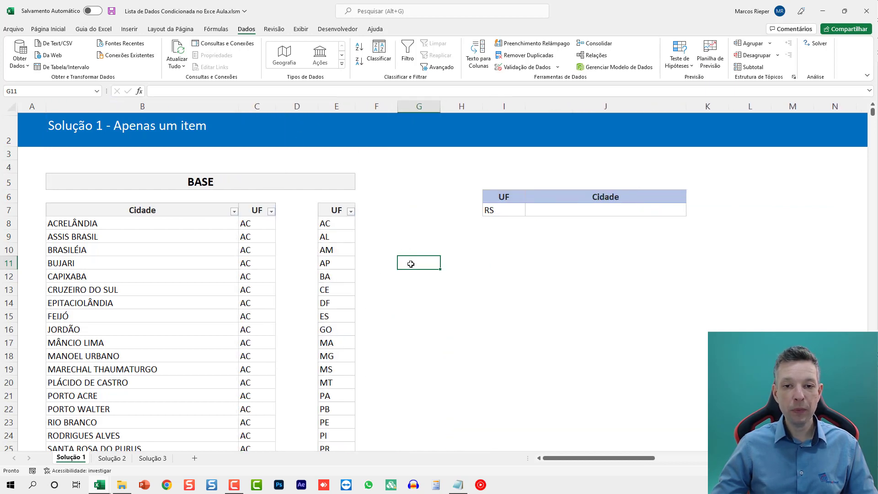
type("=DESLOC")
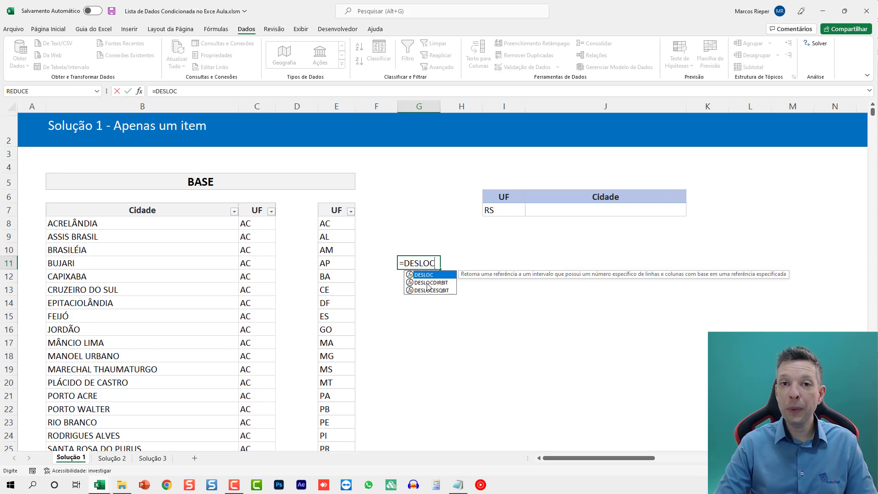
key("Escape")
key("Escape")
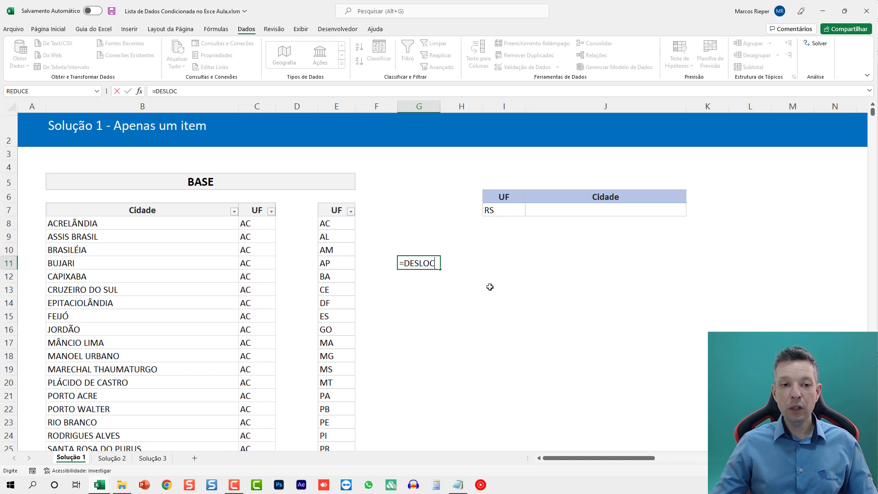
Start a DESLOC formula in G11 with the Cidade header, tCidades[[#Cabeçalhos];[Cidade]], as its reference argument.
scroll(488, 287, "up", 2)
type("=")
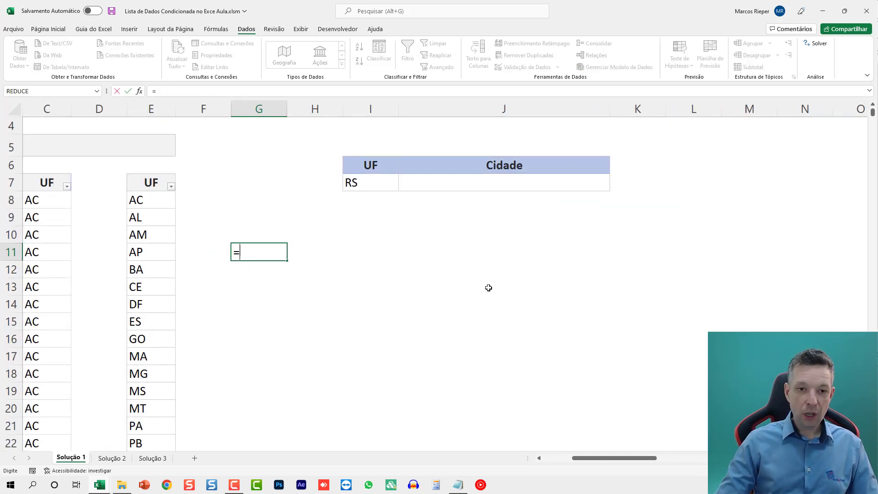
type("DESLOC(")
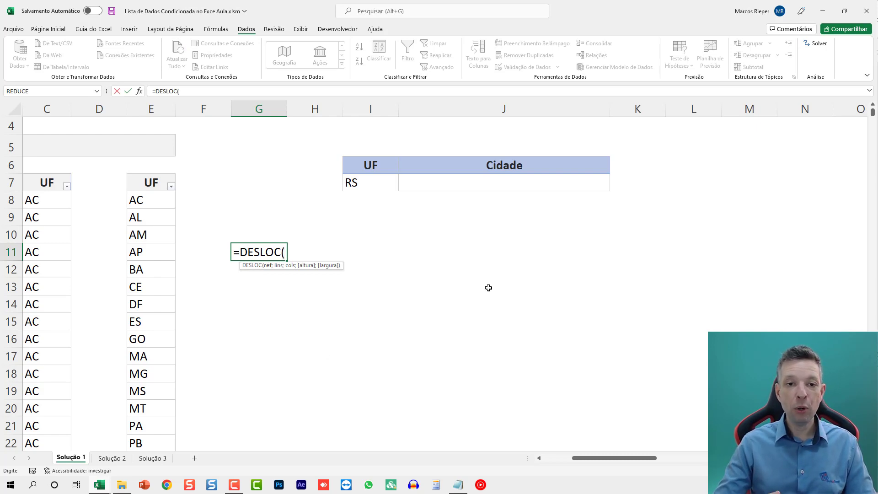
left_click(48, 215)
key("Left")
key("Left")
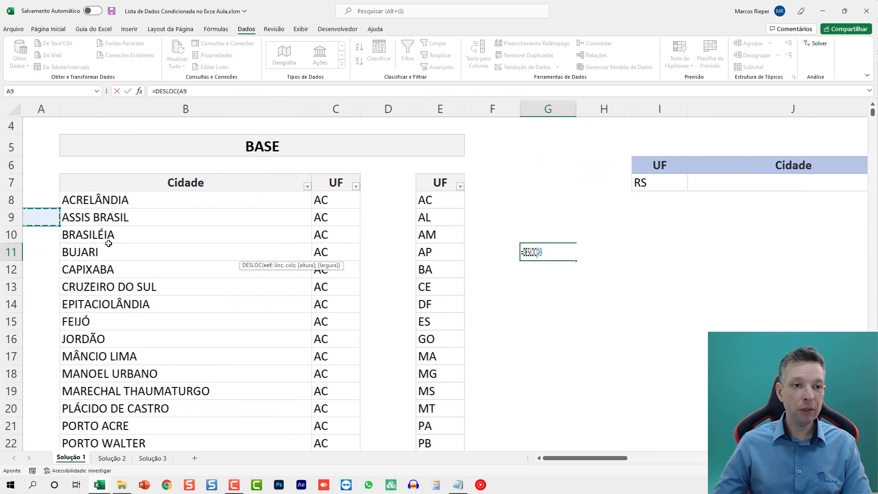
left_click(157, 188)
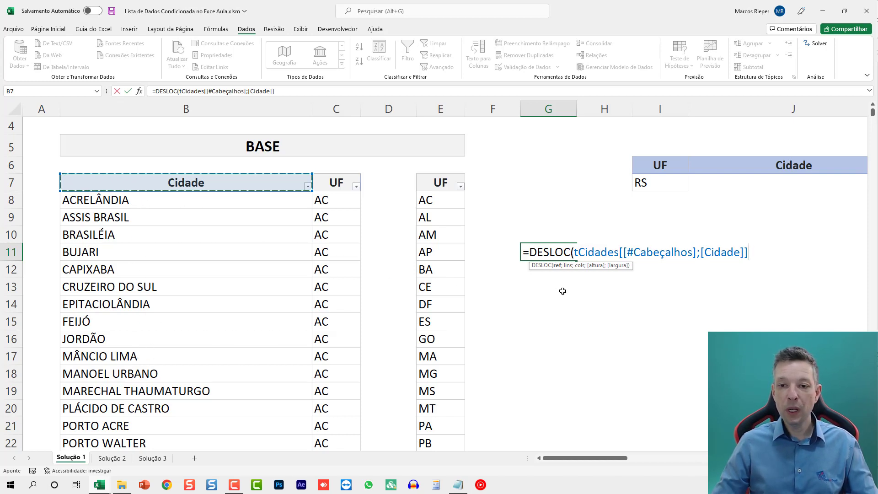
type(";")
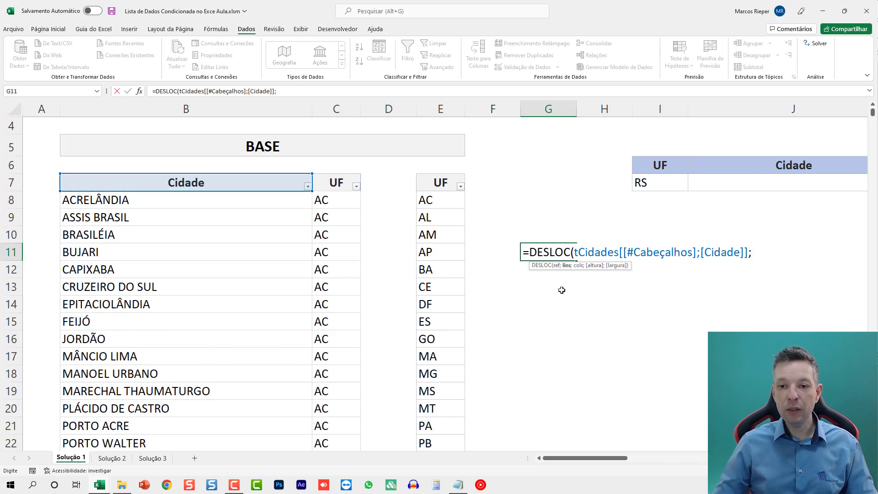
Begin DESLOC's rows argument with a CORRESP function that looks up the absolute UF cell $I$7.
left_click_drag(599, 459, 647, 466)
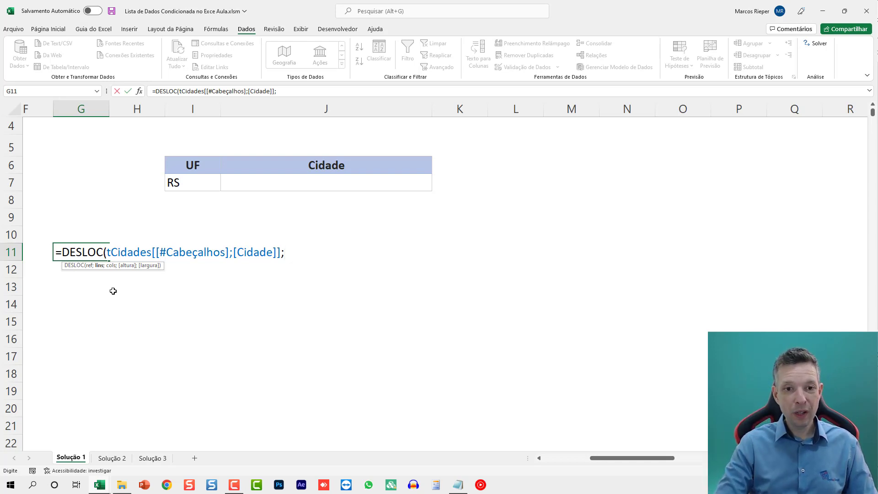
type("CORRESP")
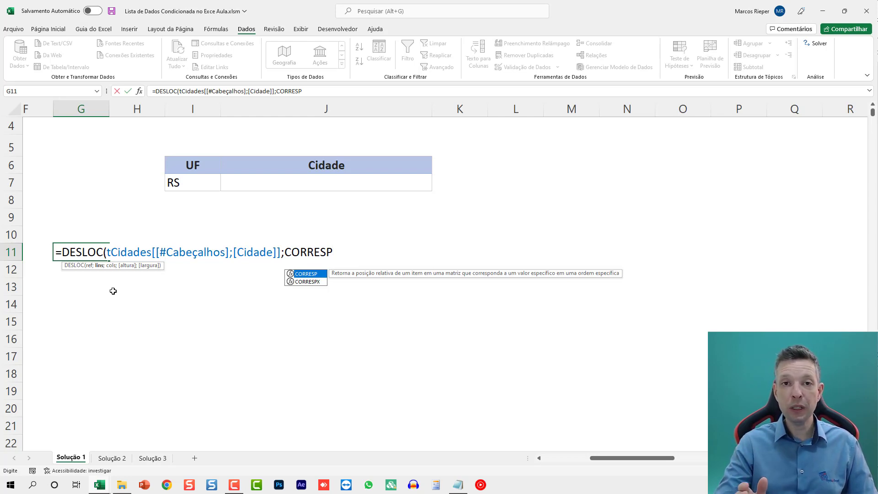
type("(")
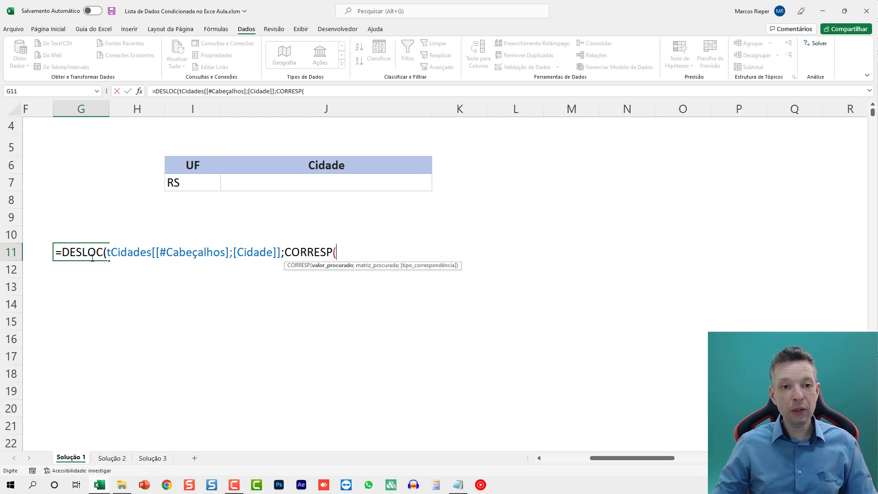
left_click(176, 183)
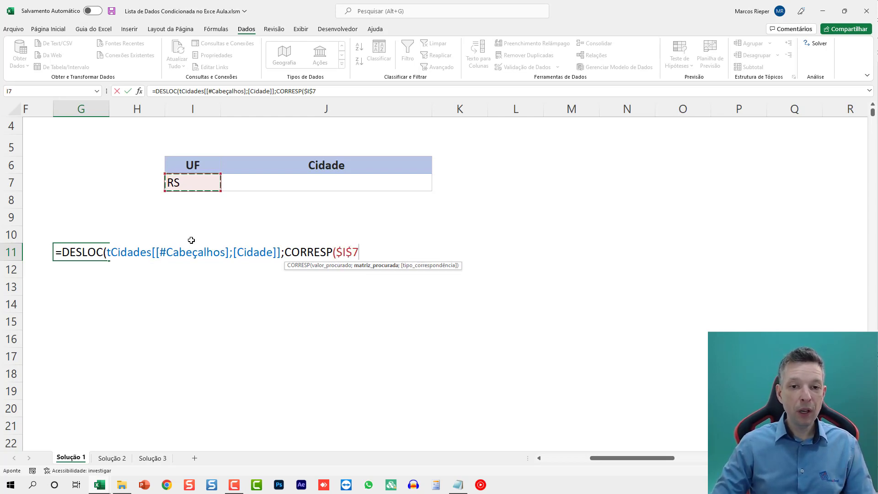
type(";")
Give CORRESP the base table's whole UF column, tCidades[UF], as its lookup array.
key("Left")
key("Left")
key("Left")
key("Left")
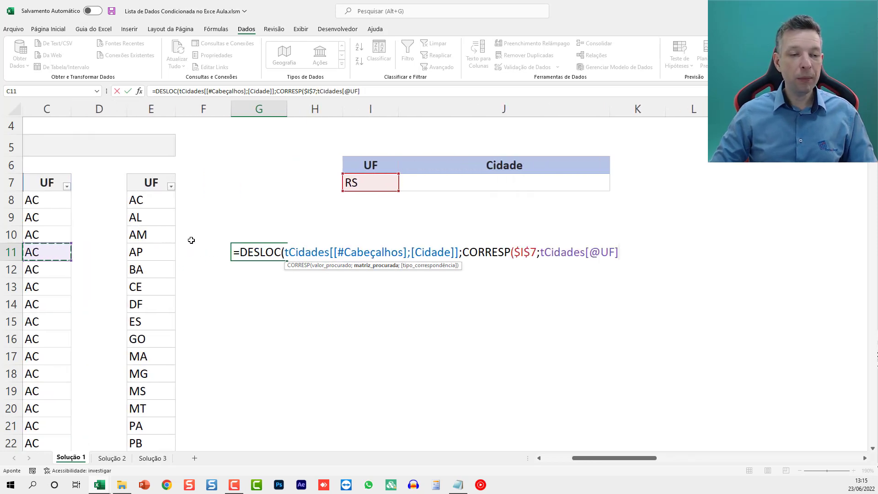
key("Left")
key("Left")
key("Right")
key("Right")
key("Right")
key("Up")
key("Up")
key("Left")
key("Up")
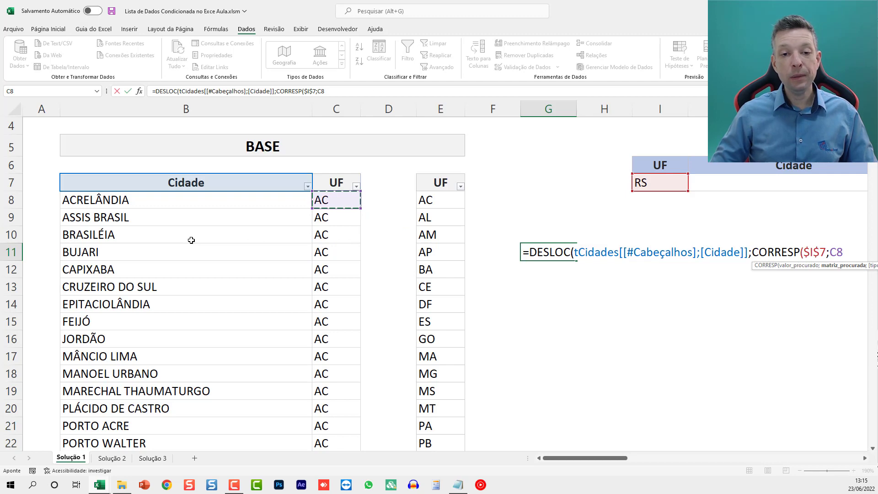
key("ctrl+shift+Down")
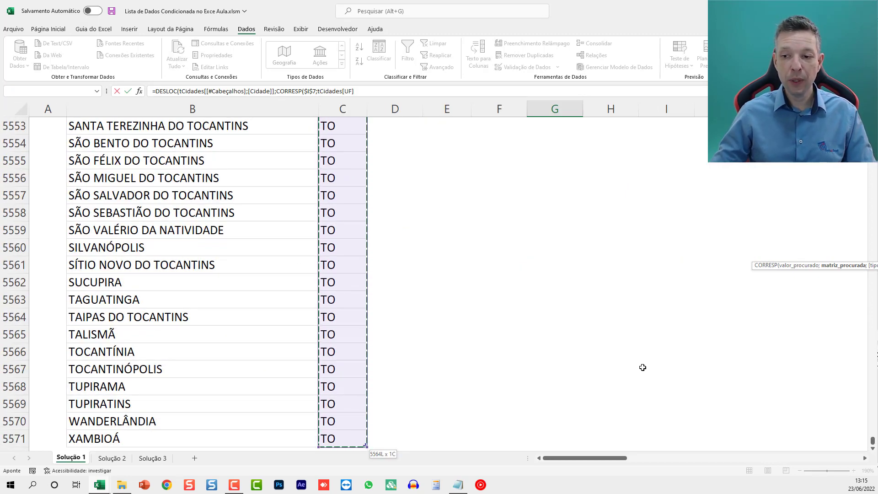
type(";")
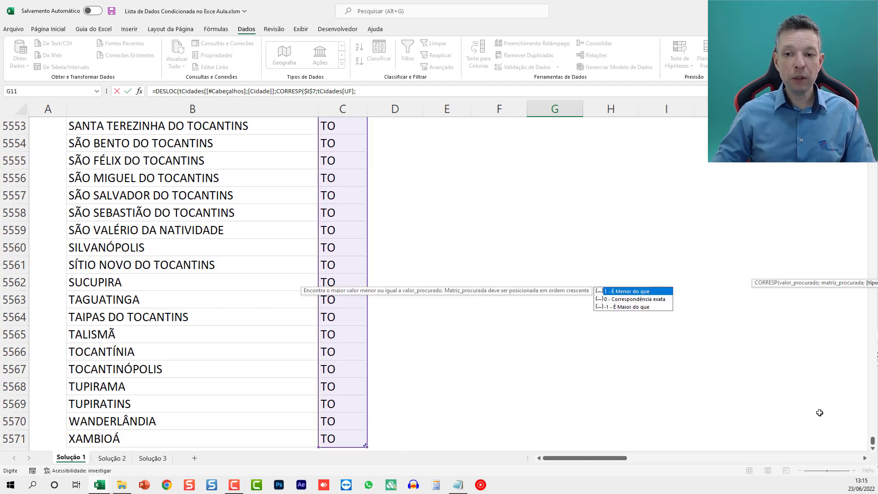
Complete CORRESP with match type 0 for an exact match, and leave DESLOC's columns argument empty.
left_click_drag(872, 443, 873, 118)
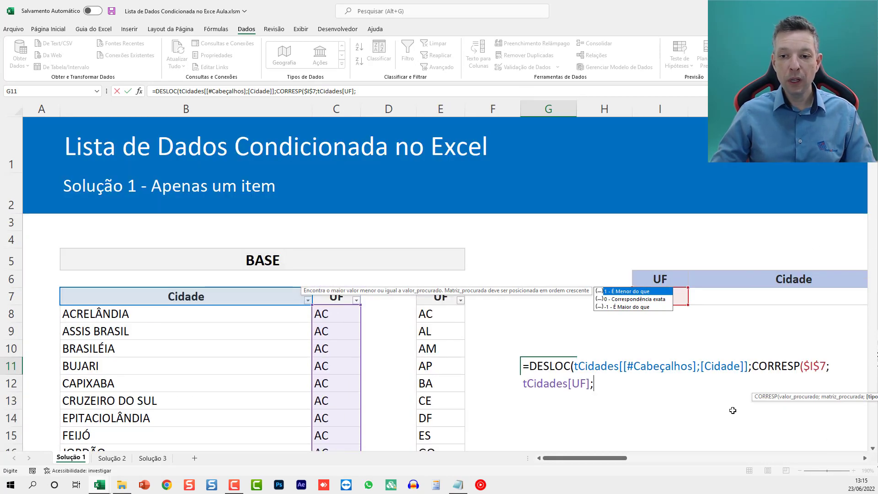
left_click_drag(613, 458, 630, 464)
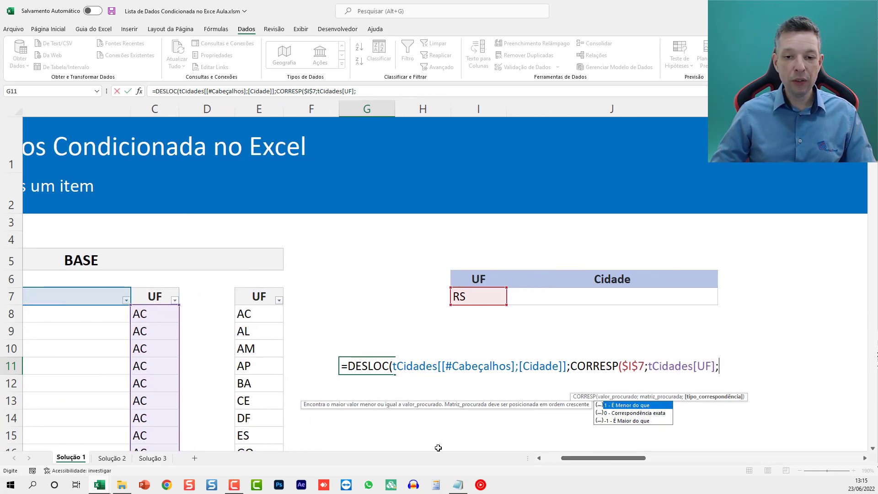
left_click_drag(604, 460, 636, 462)
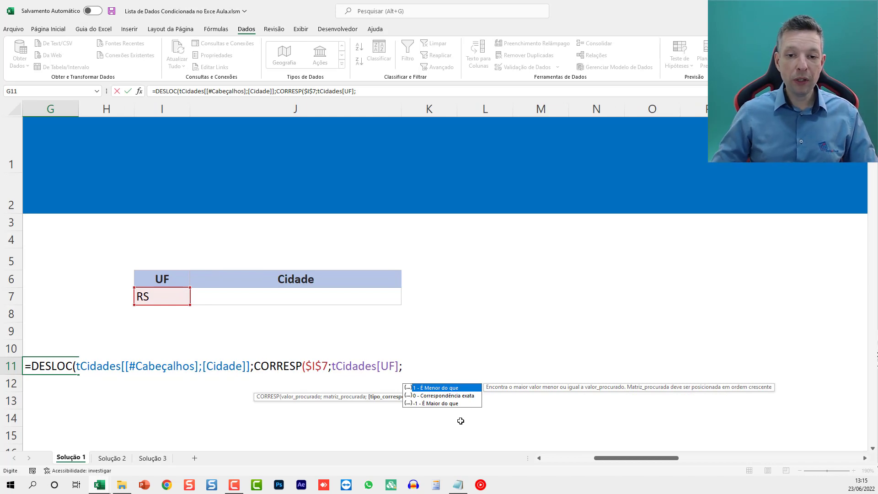
type("0")
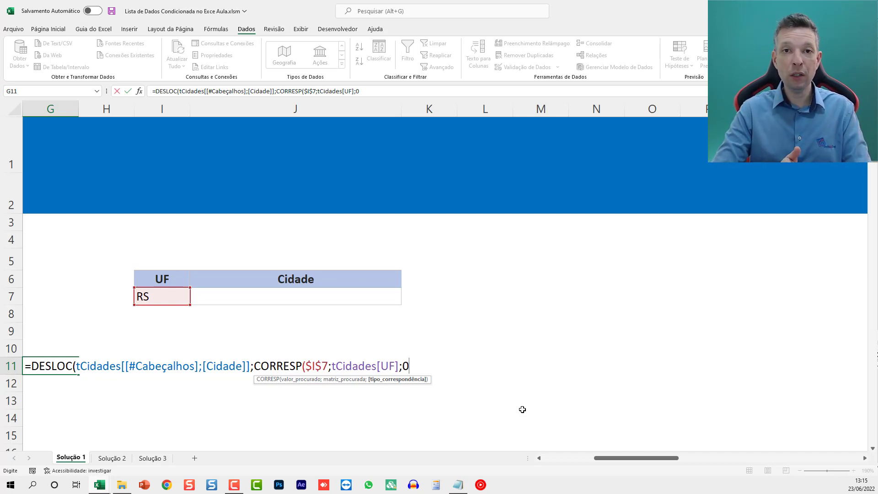
type(");")
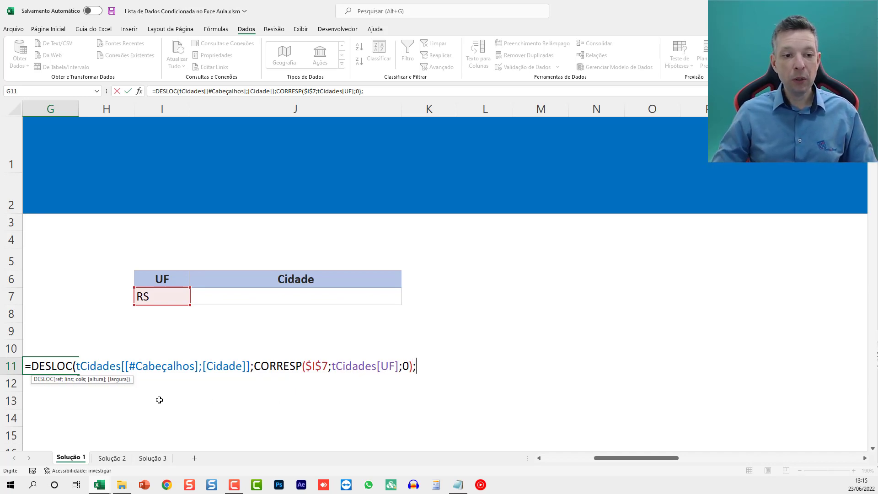
left_click_drag(82, 383, 437, 385)
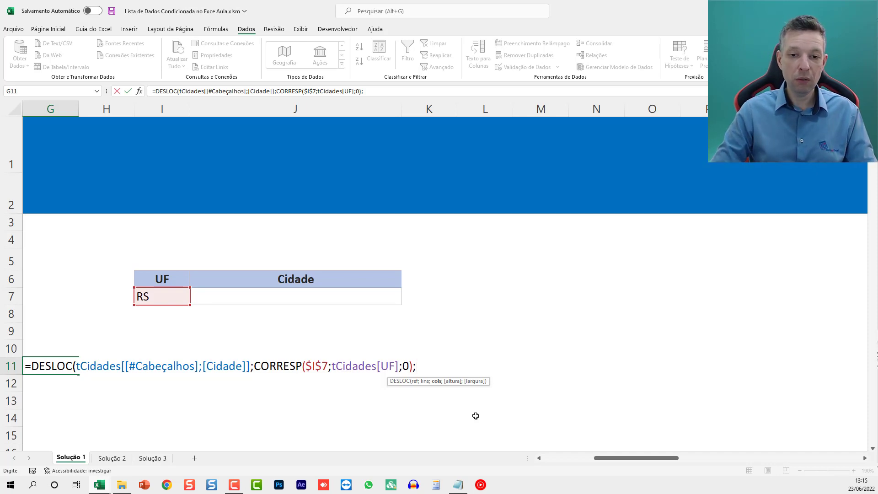
type(";")
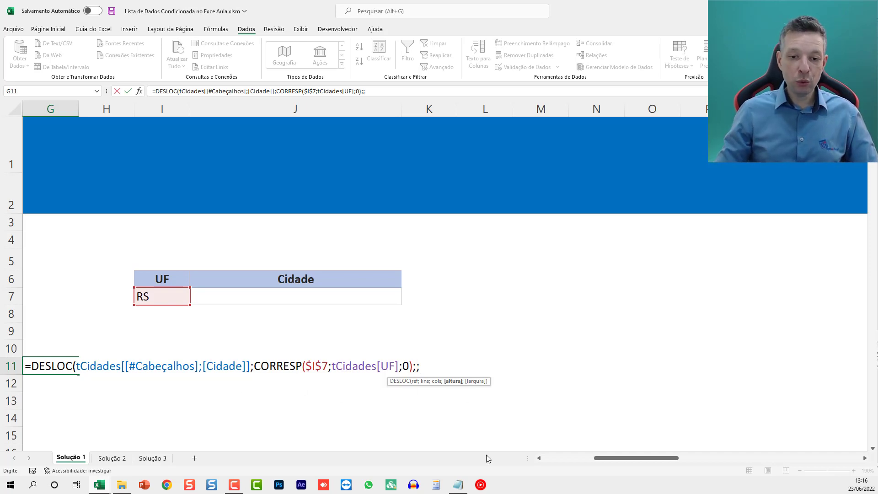
Begin DESLOC's height argument with a CONT.SE function over the base table's whole UF column, tCidades[UF].
type("CONT.SE")
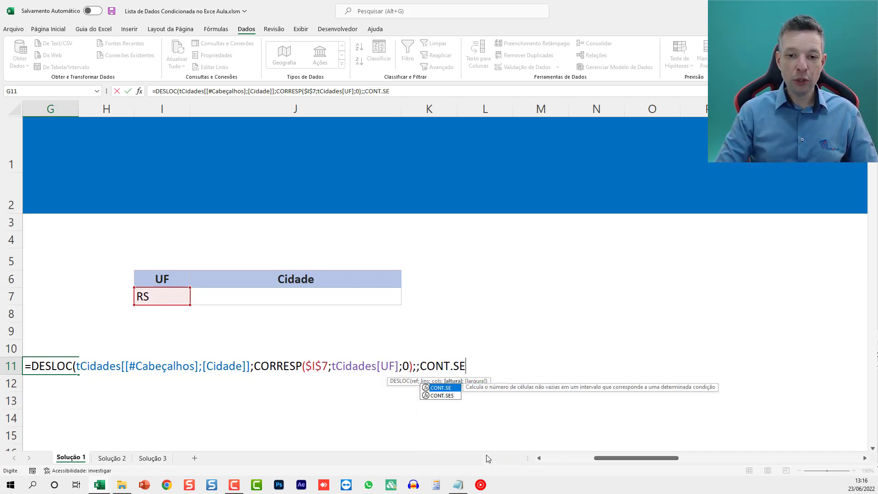
type("(")
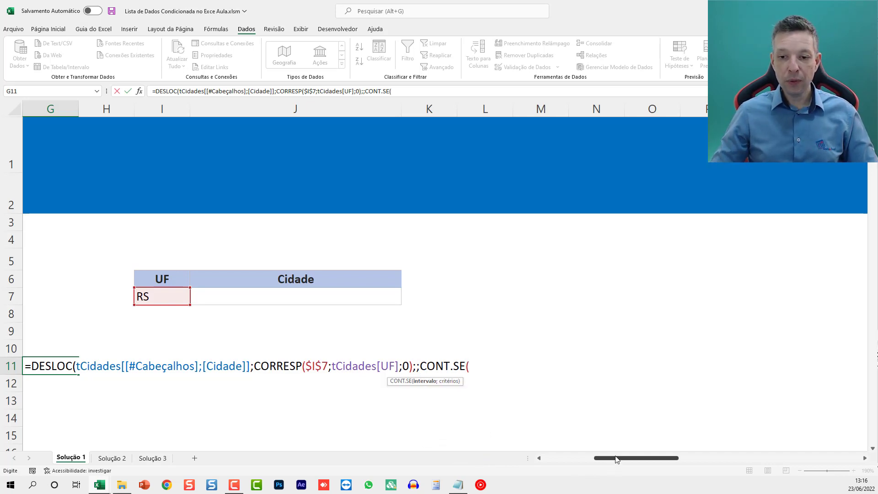
left_click_drag(616, 459, 565, 459)
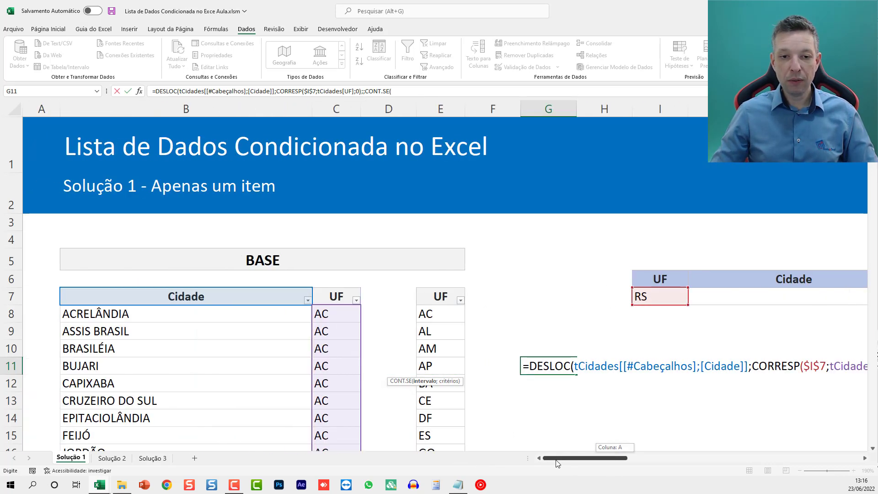
left_click(339, 318)
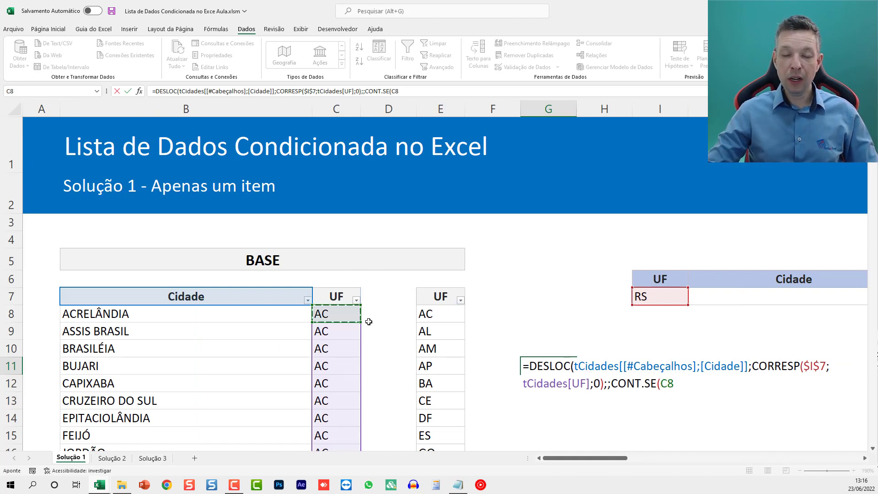
key("ctrl+shift+Down")
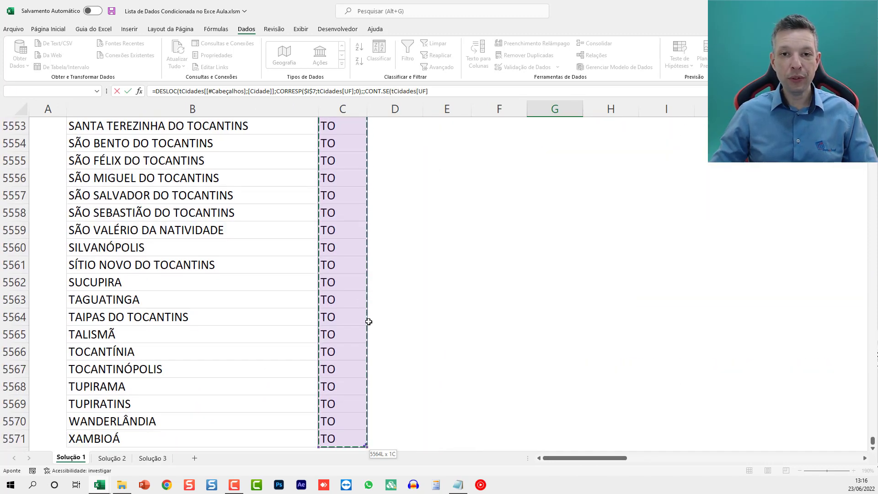
type(";")
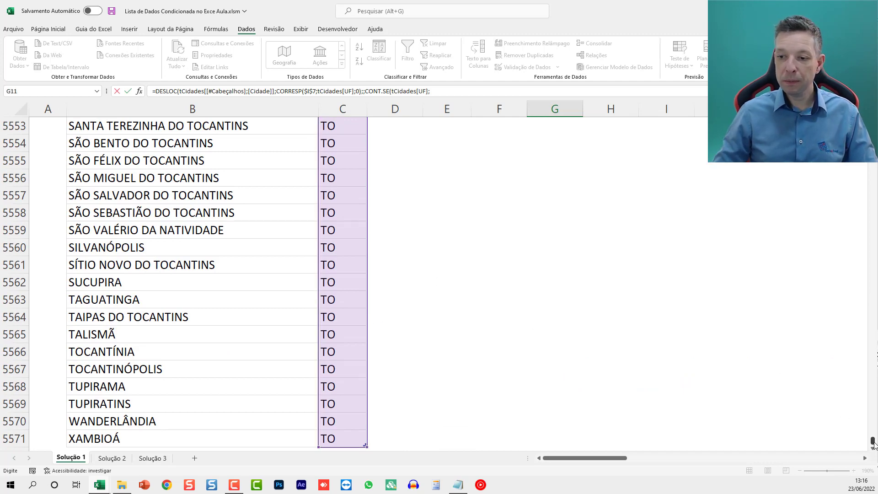
Use the UF cell as the absolute criterion $I$7 in CONT.SE, and close both CONT.SE and DESLOC.
key("ctrl+BackSpace")
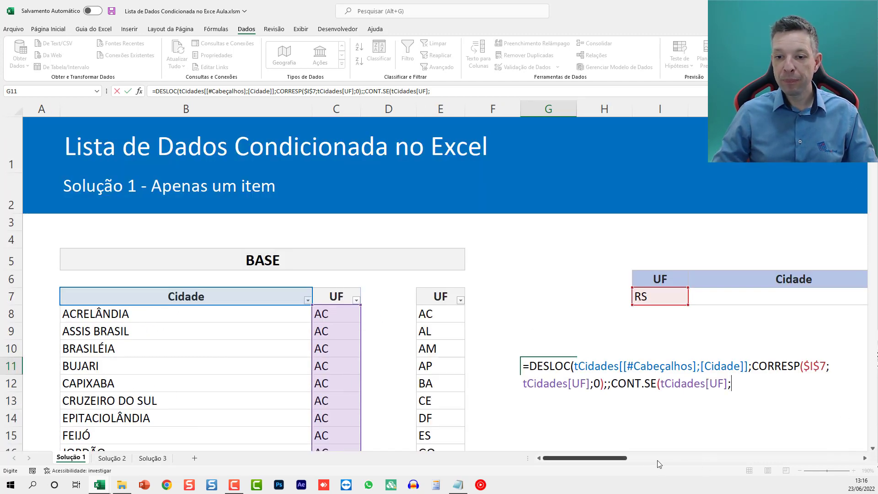
left_click_drag(622, 459, 662, 460)
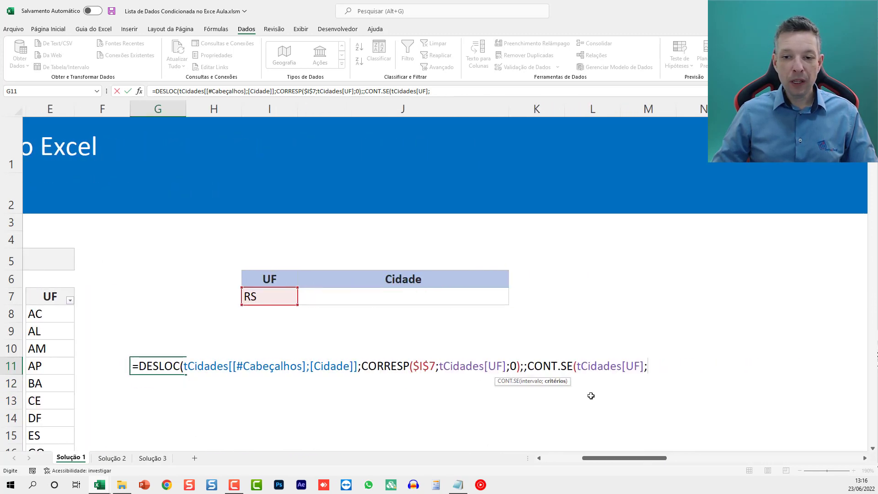
left_click(268, 300)
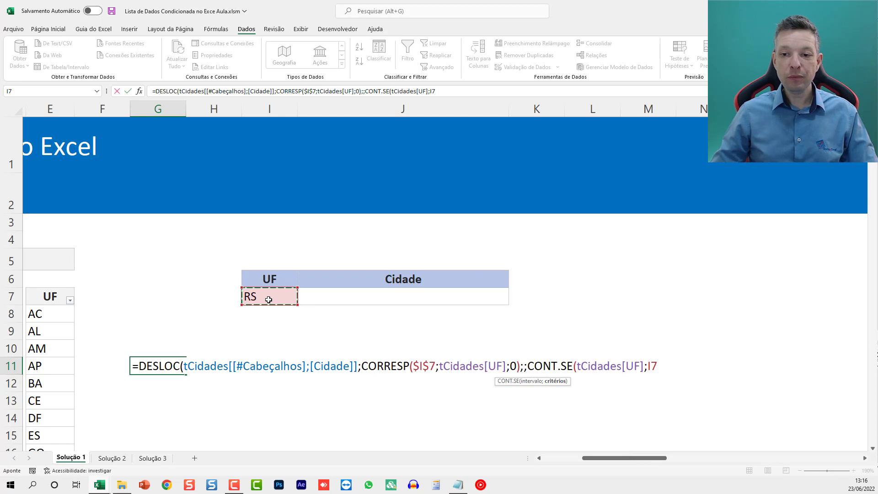
key("F4")
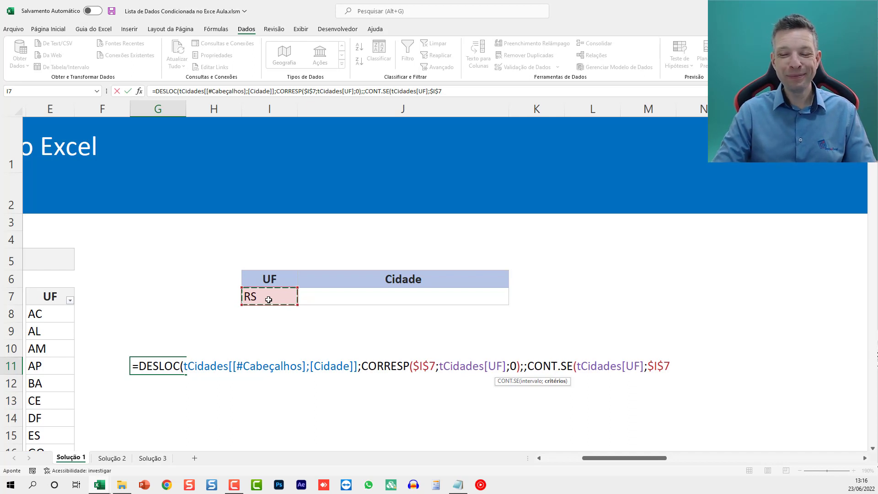
type(")")
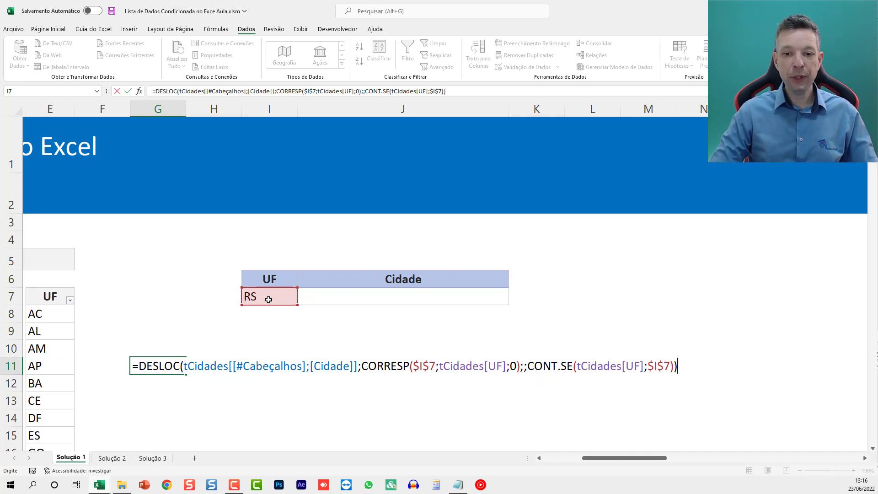
Insert a line break before CORRESP in the G11 formula so it continues on a second line.
left_click(361, 367)
key("alt+Return")
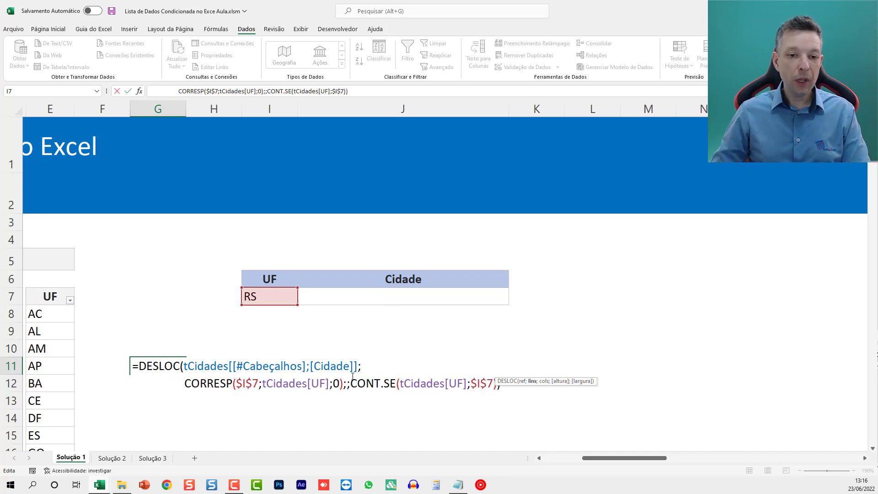
key("BackSpace")
left_click(310, 366)
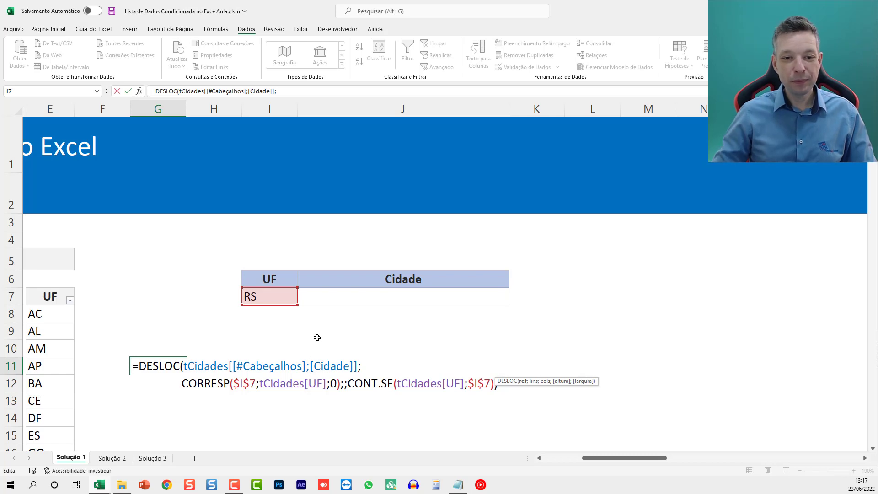
Insert a line break before CONT.SE in the G11 formula, putting it on a third line, and enter the formula.
left_click(293, 383)
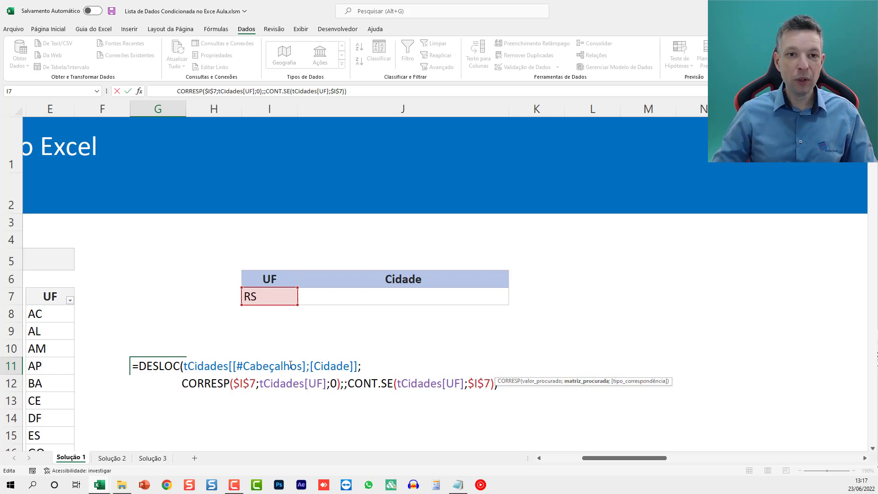
left_click(290, 365)
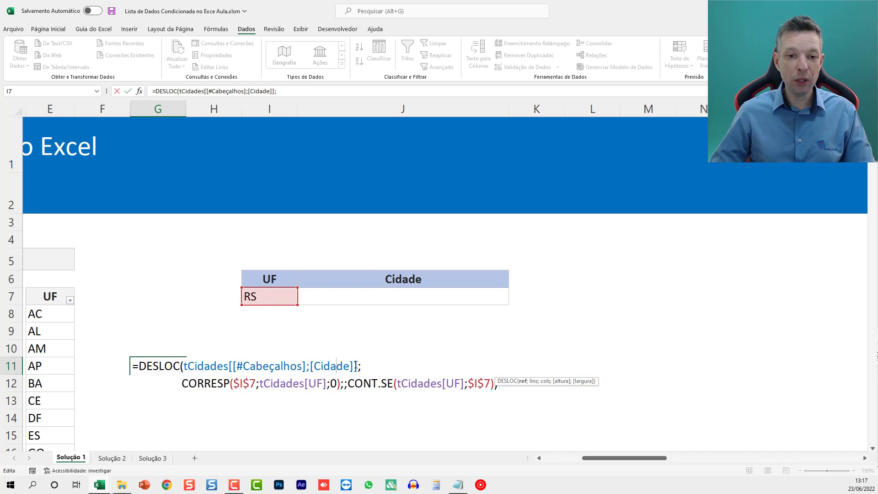
left_click_drag(355, 365, 182, 366)
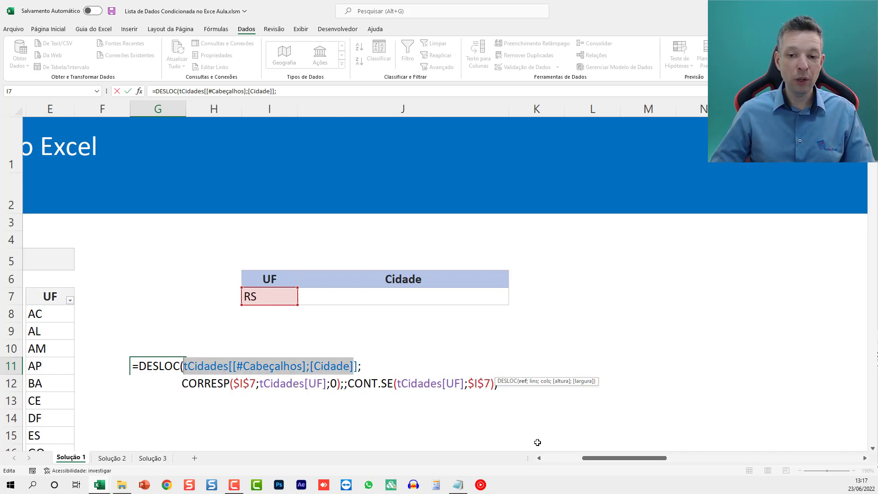
left_click_drag(598, 458, 574, 459)
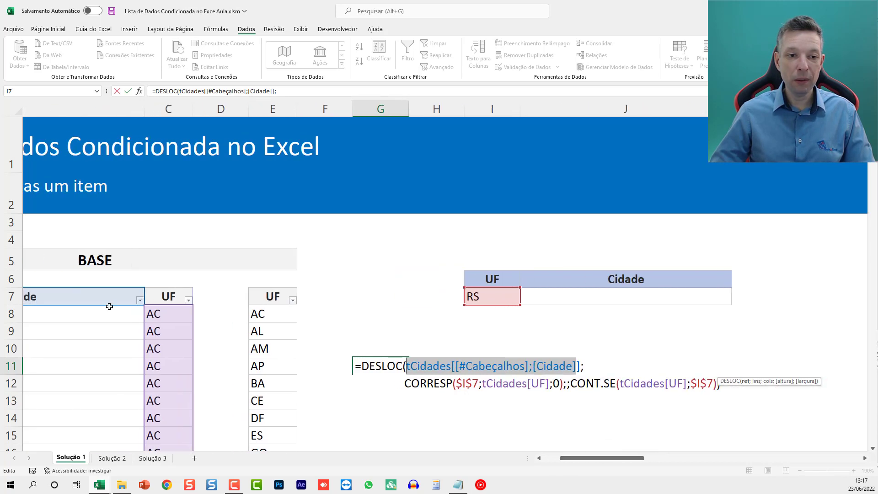
left_click(471, 383)
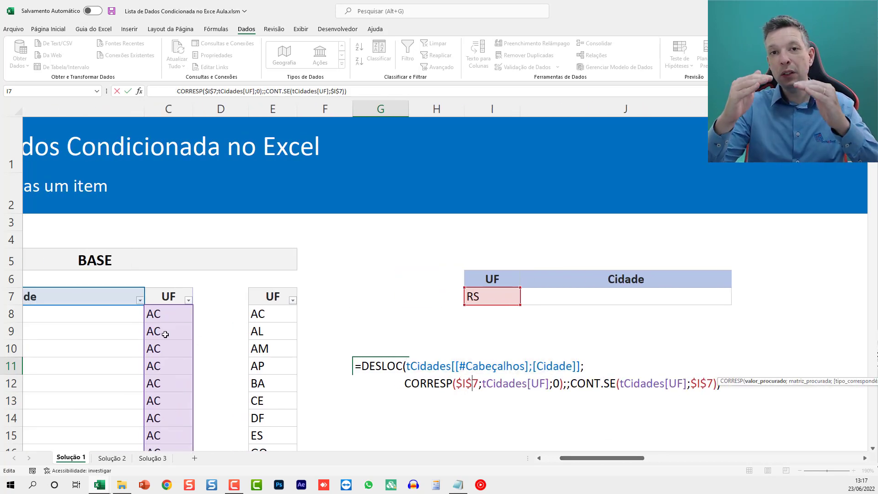
left_click(571, 384)
key("alt+Return")
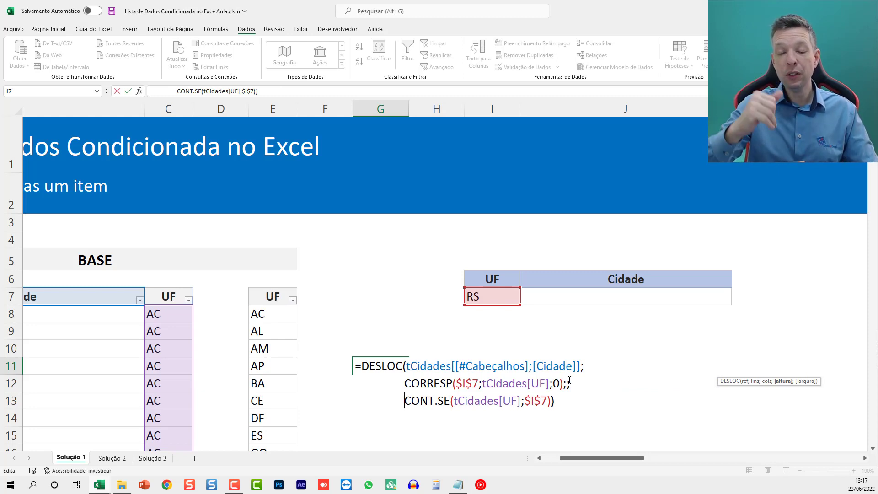
key("Return")
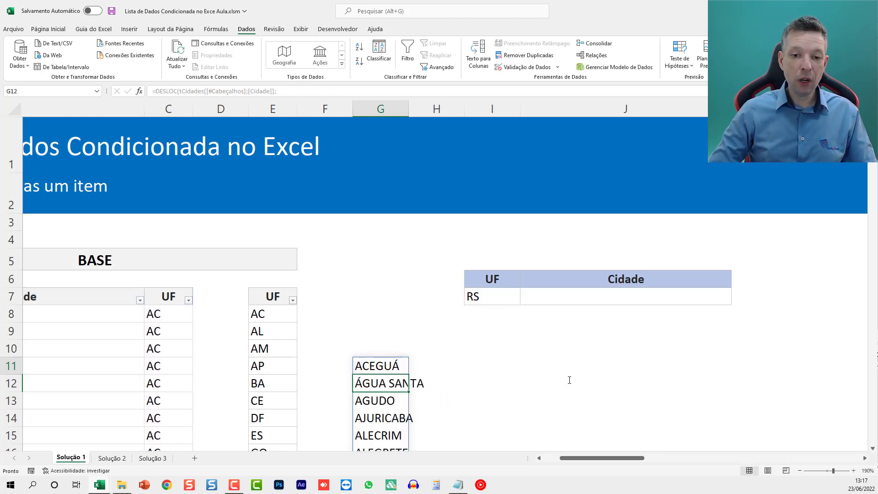
Examine the list of cities returned by the G11 formula alongside the base table.
key("Up")
scroll(549, 292, "down", 2)
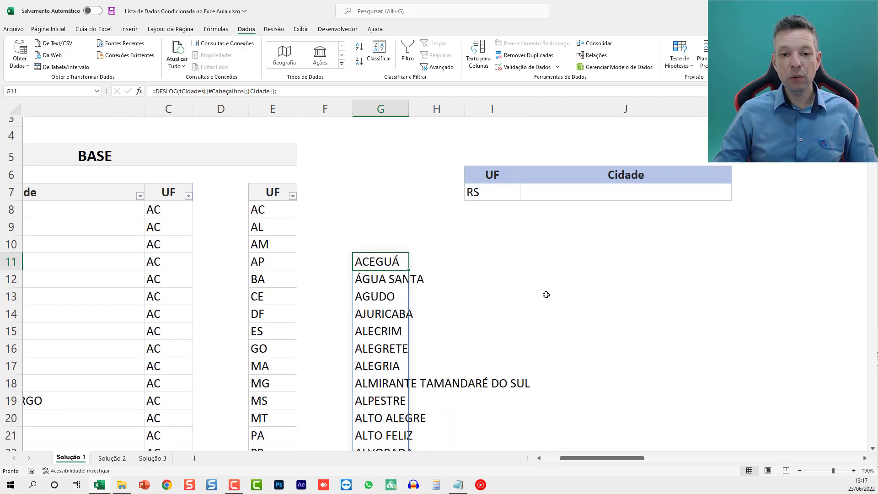
scroll(546, 294, "down", 5)
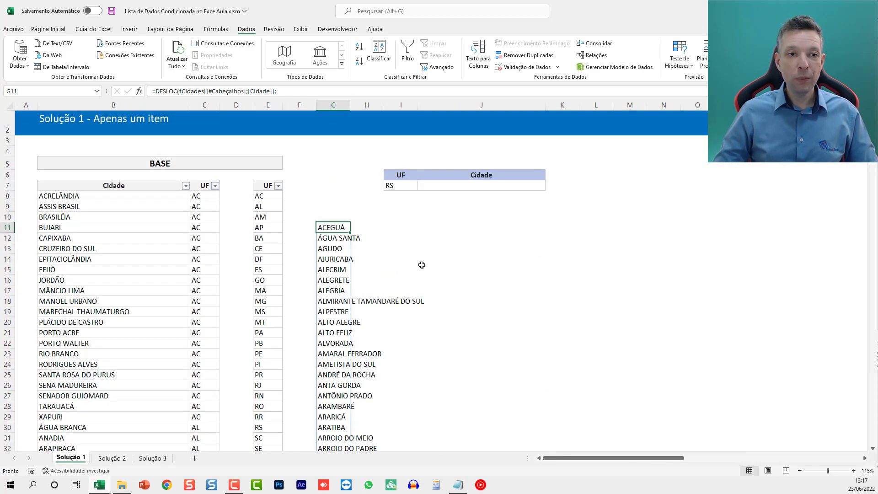
scroll(422, 265, "up", 1)
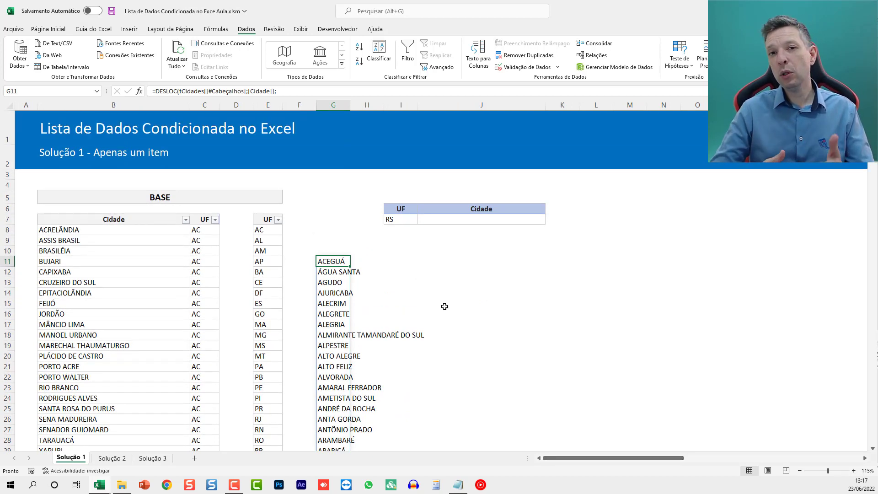
scroll(434, 302, "down", 7)
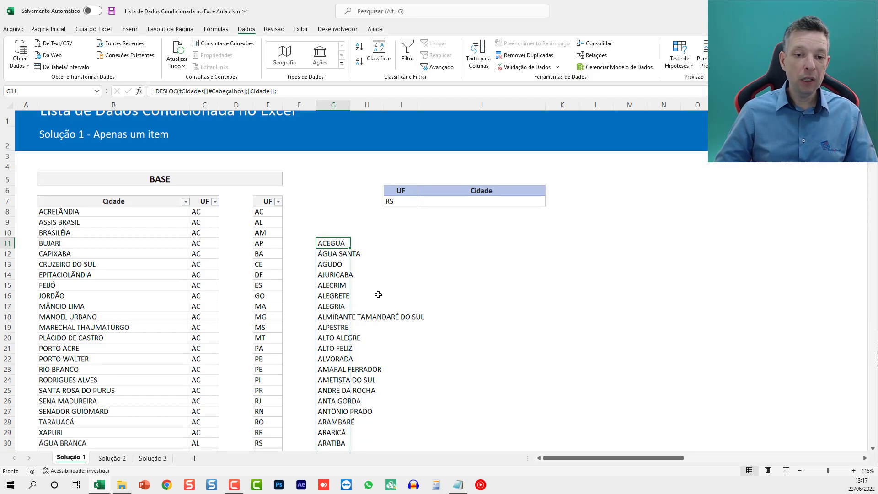
scroll(377, 302, "up", 5)
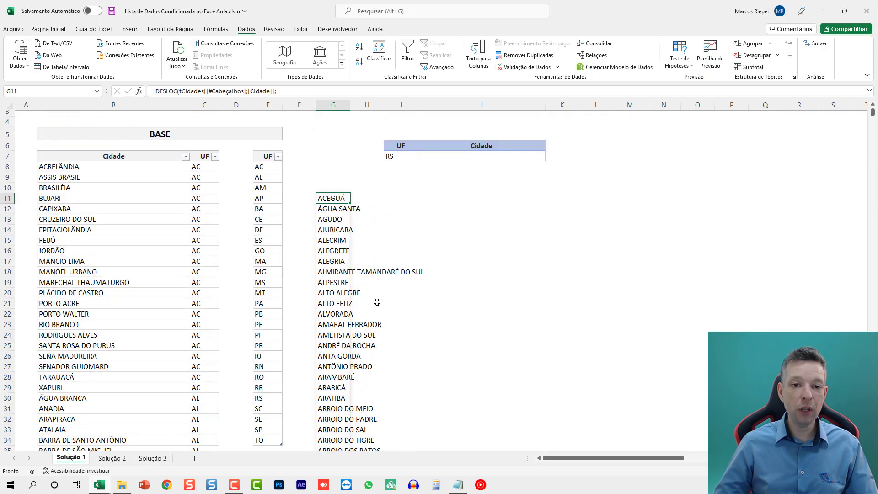
scroll(377, 302, "down", 2)
scroll(377, 301, "up", 4)
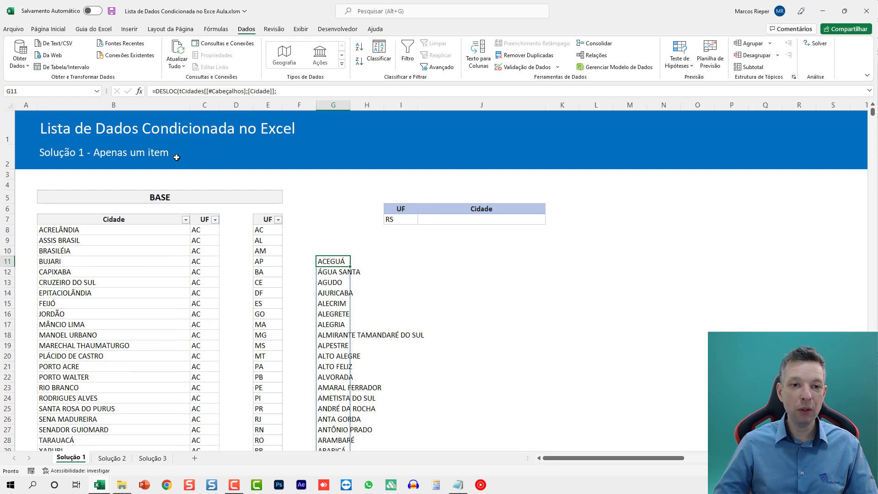
Find the first RS entry in the base table's UF column and go to its Cidade cell.
left_click(198, 106)
key("ctrl+f")
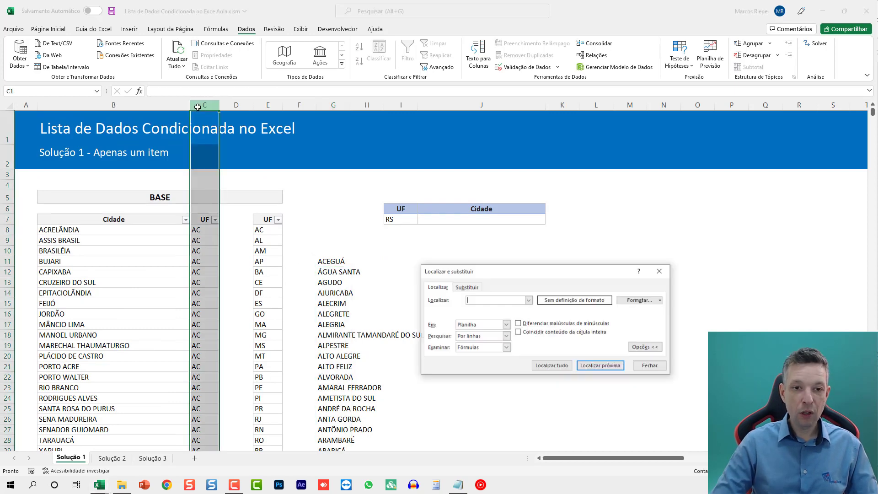
type("RS")
key("Return")
key("Escape")
key("Left")
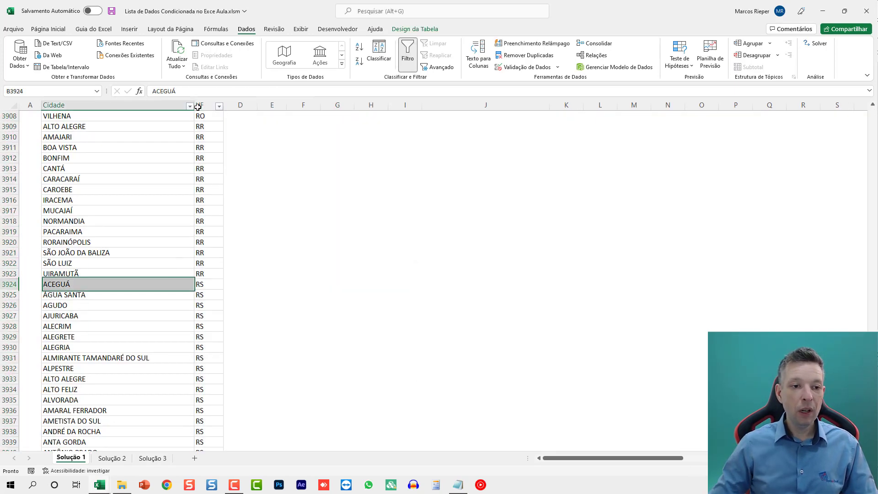
Go through the base table's RS rows to locate the last one before the SC rows begin.
key("Page_Down")
key("Page_Down")
key("Page_Down")
key("Page_Down")
key("Page_Down")
key("Page_Down")
key("Page_Down")
key("Page_Down")
key("Page_Down")
key("Page_Down")
key("Page_Down")
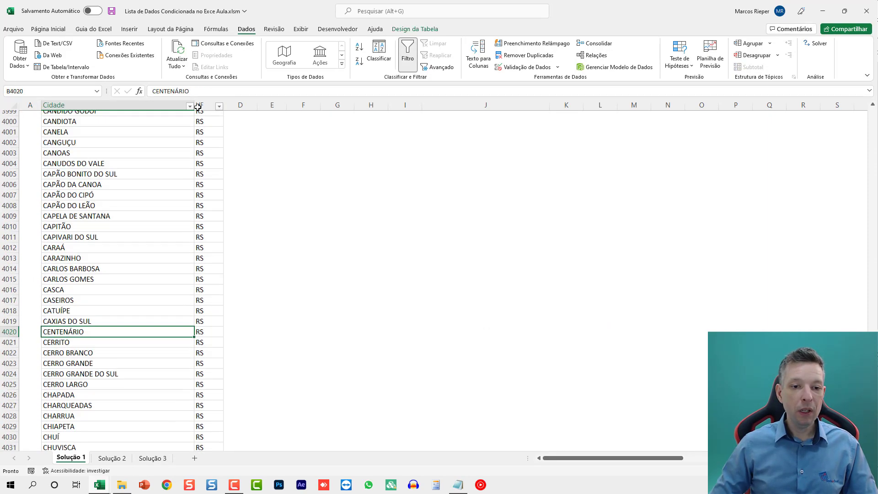
key("Page_Down")
key("Page_Down")
key("Page_Down")
key("Page_Down")
key("Page_Down")
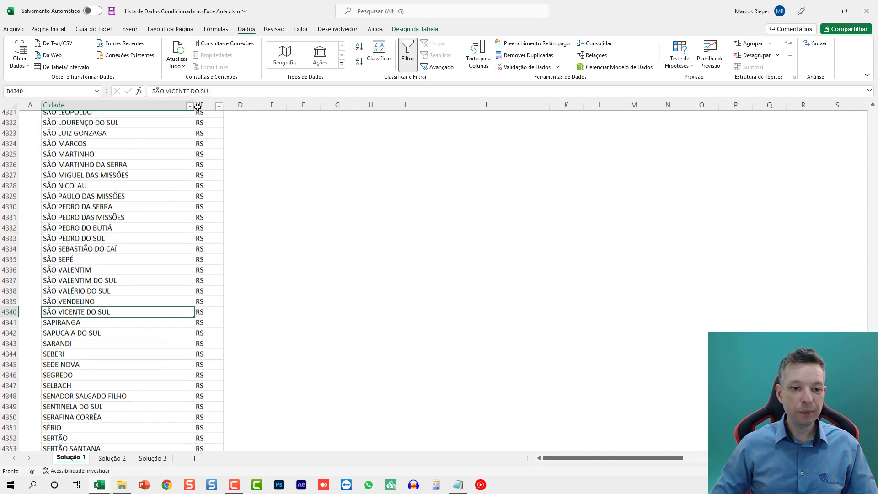
scroll(197, 106, "up", 2)
key("Up")
key("Up")
key("Up")
key("Up")
key("Up")
key("Up")
key("Up")
key("Up")
key("Up")
key("Up")
key("Up")
key("Up")
key("Up")
key("Up")
key("Up")
key("Up")
key("Up")
key("Up")
key("Up")
key("Up")
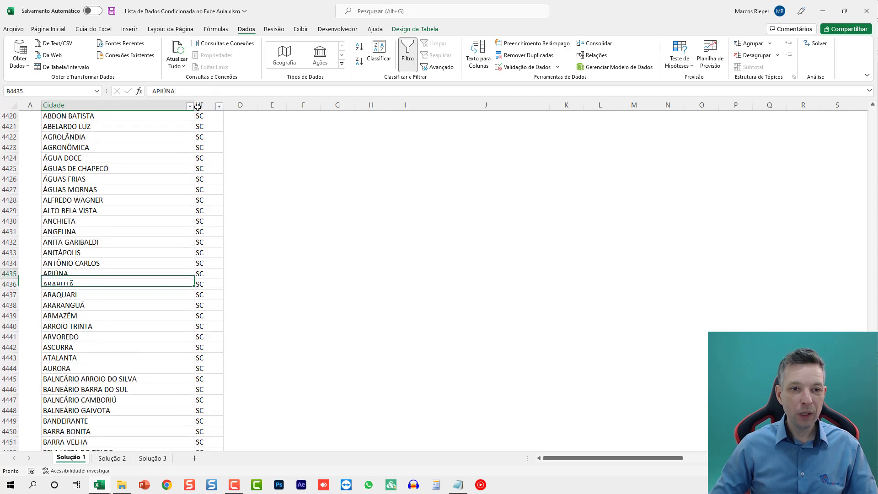
scroll(198, 107, "up", 1)
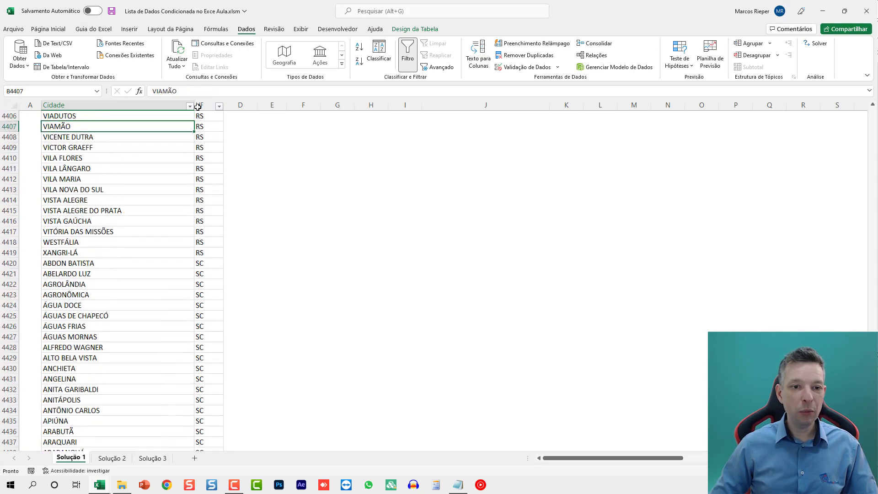
key("Down")
key("Down")
key("Down")
key("Down")
key("Down")
key("Down")
key("Down")
key("Down")
key("Down")
key("Down")
key("Down")
key("Down")
key("Right")
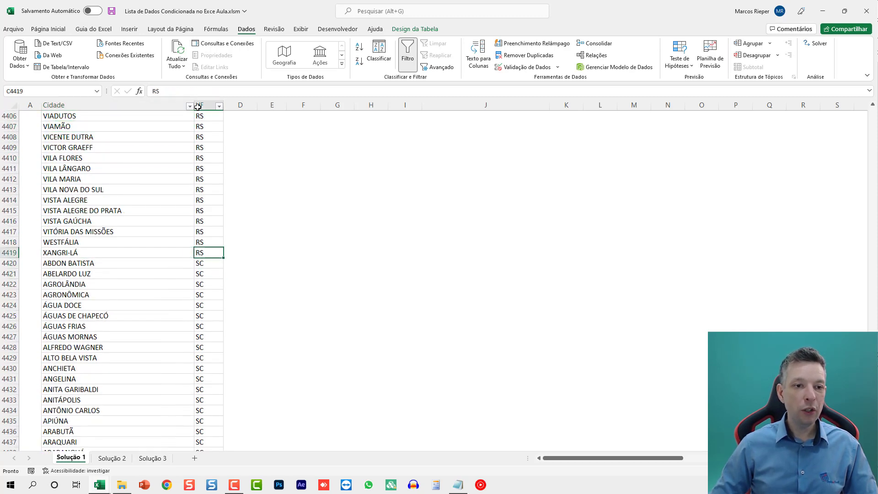
Check the G11 city list down to its last entry against the base table, and return to the sheet's first row.
key("ctrl+Up")
key("ctrl+Up")
scroll(429, 189, "down", 4)
scroll(429, 189, "down", 20)
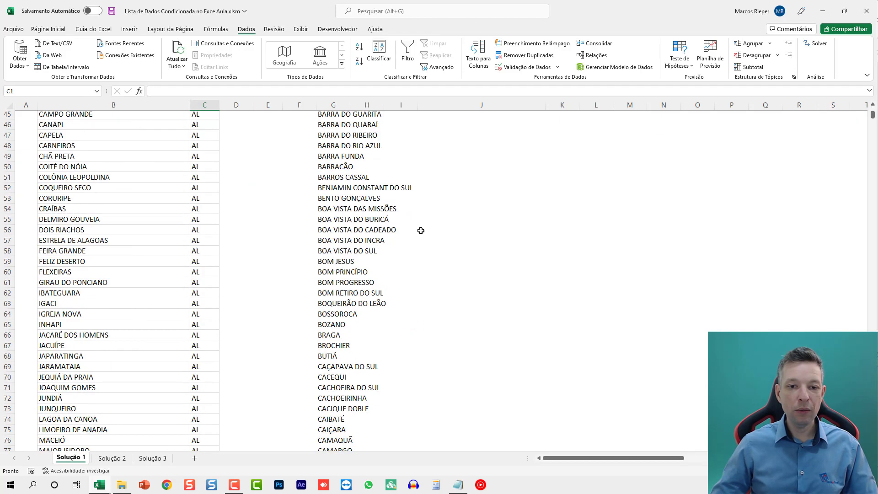
scroll(414, 235, "down", 20)
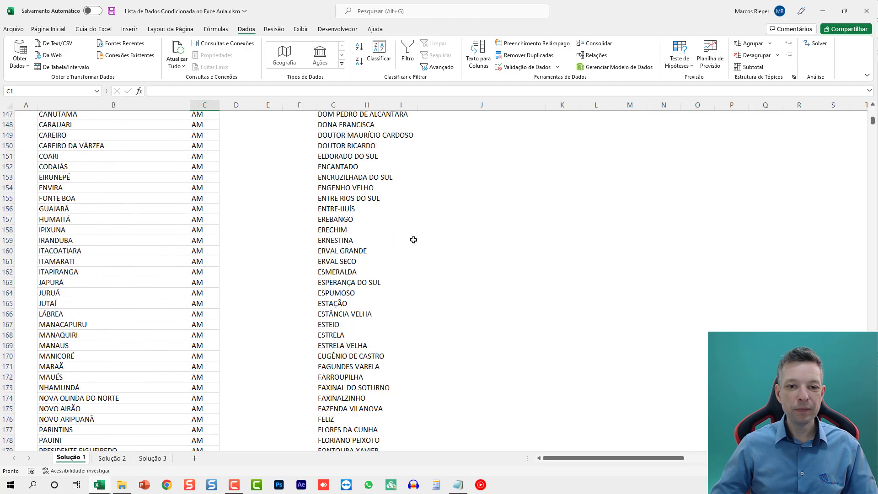
scroll(375, 283, "down", 20)
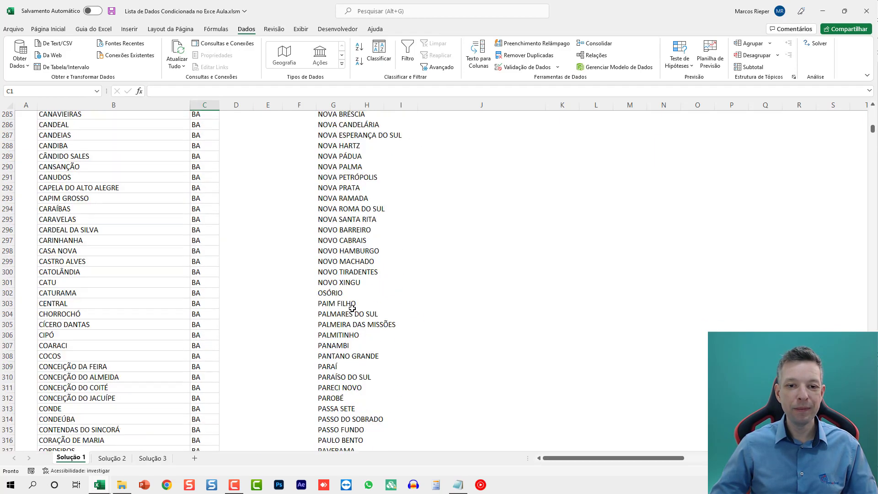
left_click(337, 324)
key("ctrl+Down")
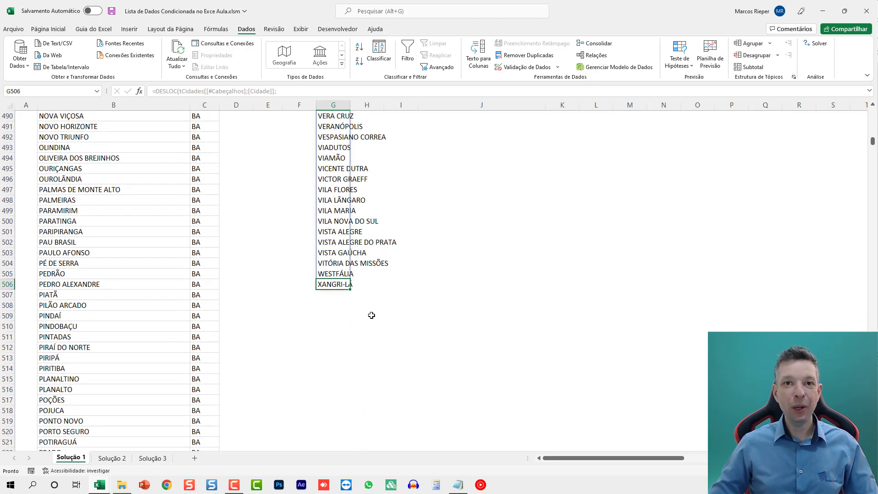
key("ctrl+Up")
key("ctrl+Up")
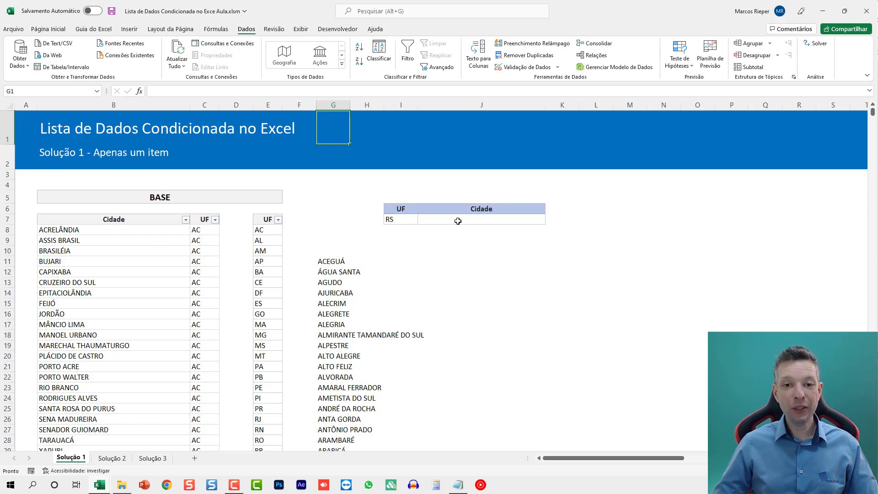
Copy the complete DESLOC formula text from G11, leaving the cell unchanged.
left_click(476, 219)
left_click(333, 262)
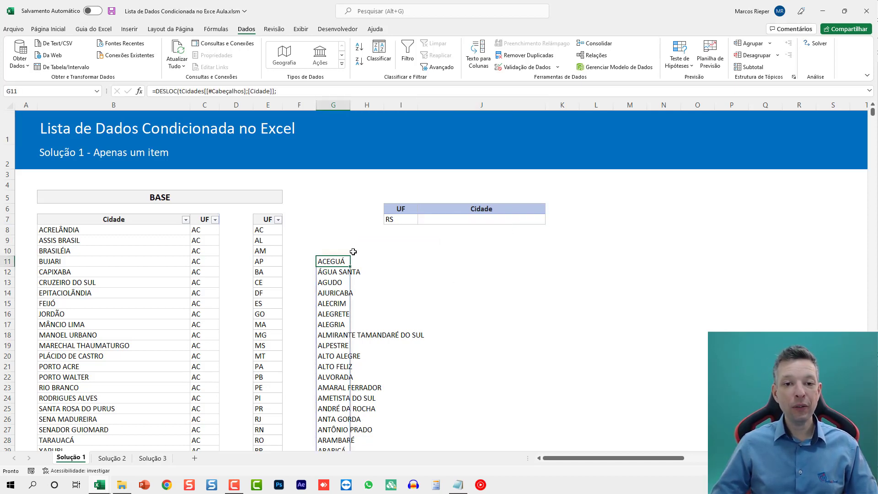
key("F2")
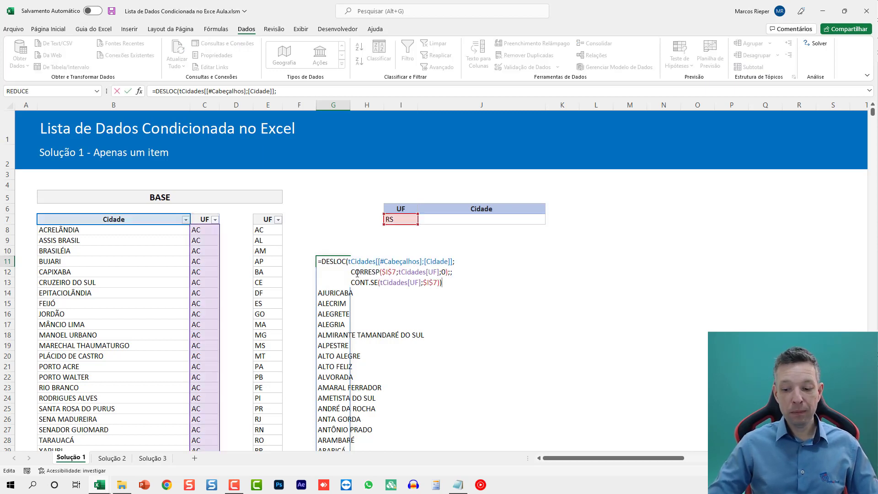
key("ctrl+a")
key("ctrl+c")
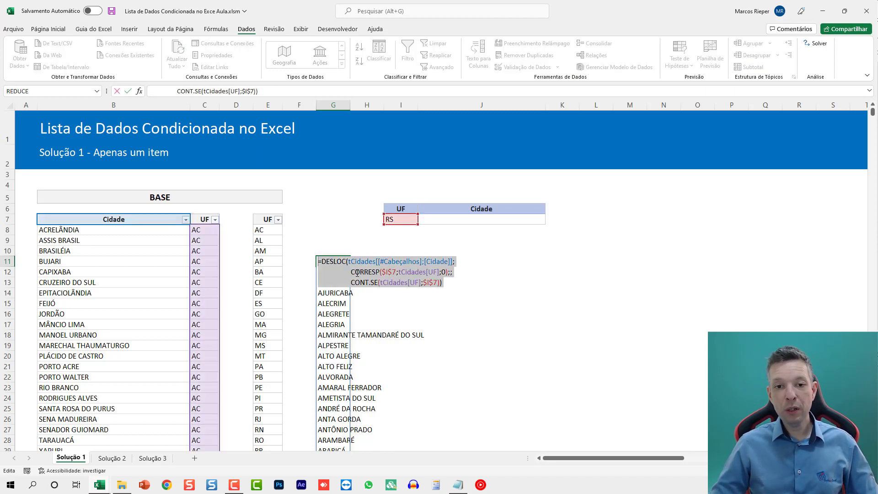
key("Escape")
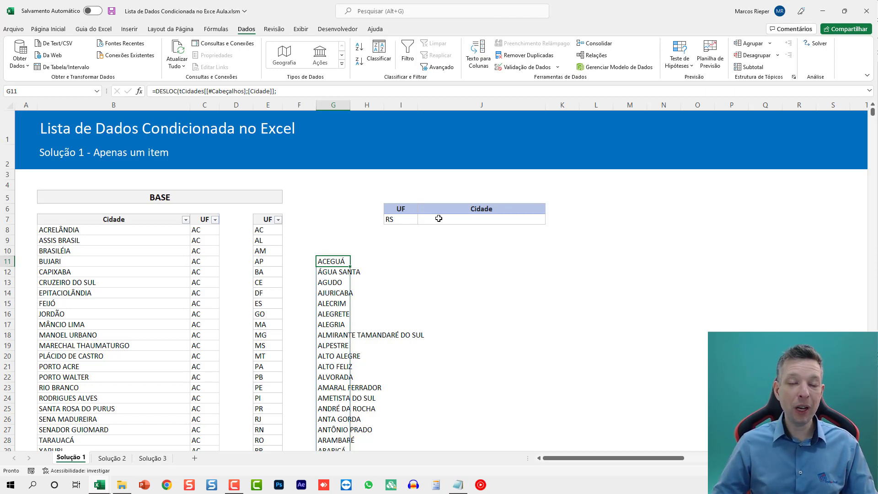
Create a new defined name Sol1Cidades for the Cidade cell J7, scoped to the Solução 1 sheet.
left_click(440, 219)
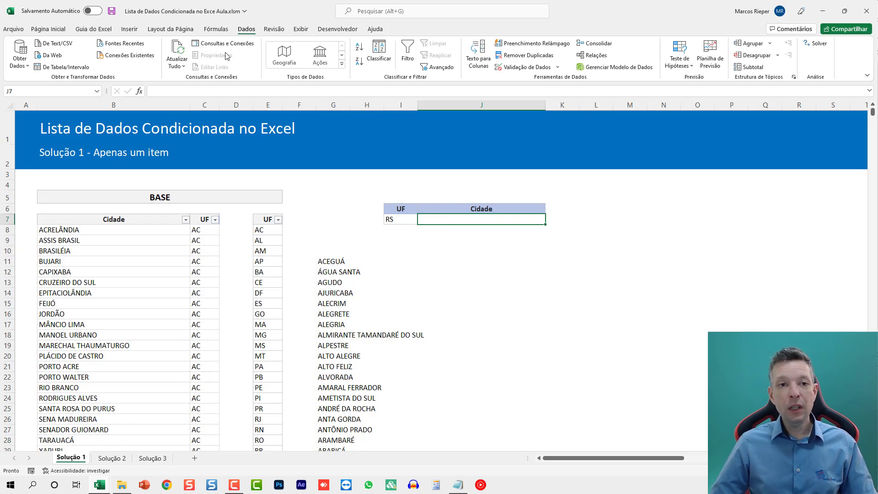
left_click(210, 31)
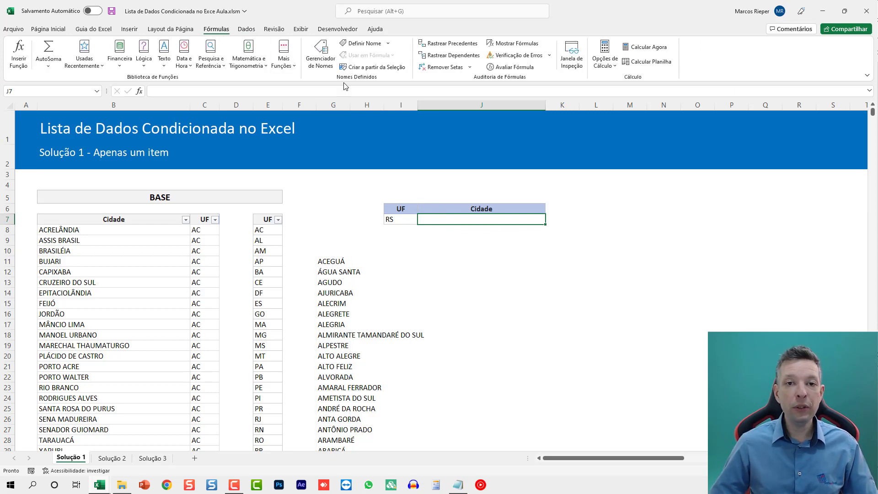
left_click(321, 54)
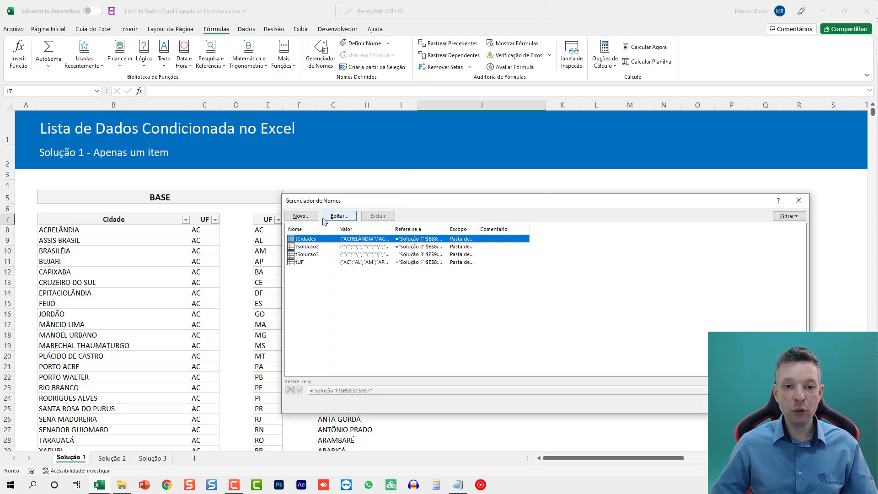
left_click(304, 216)
left_click_drag(473, 225, 376, 258)
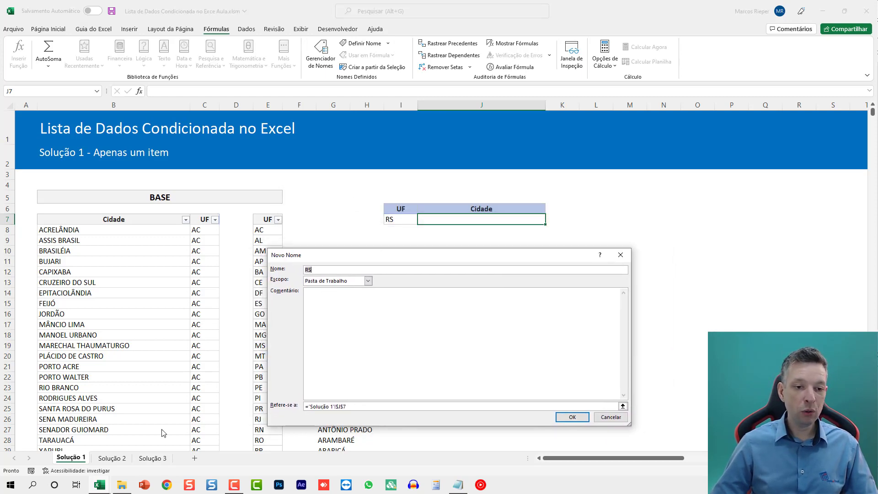
type("s")
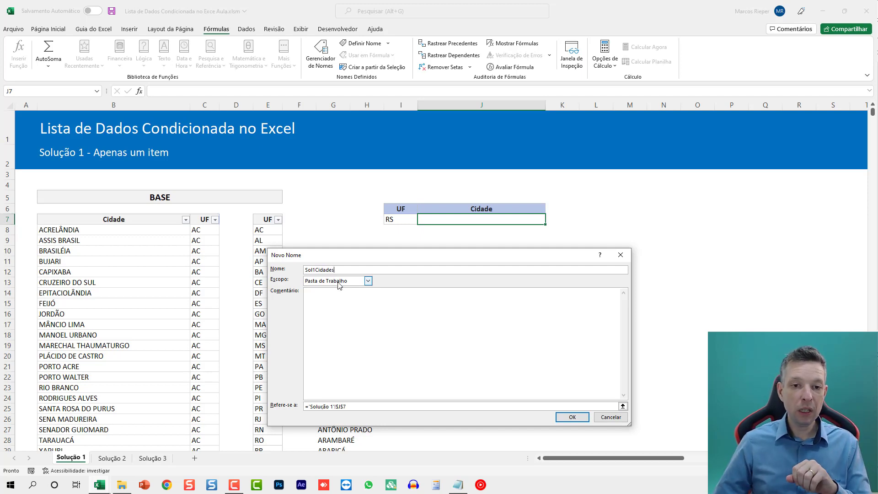
left_click(324, 285)
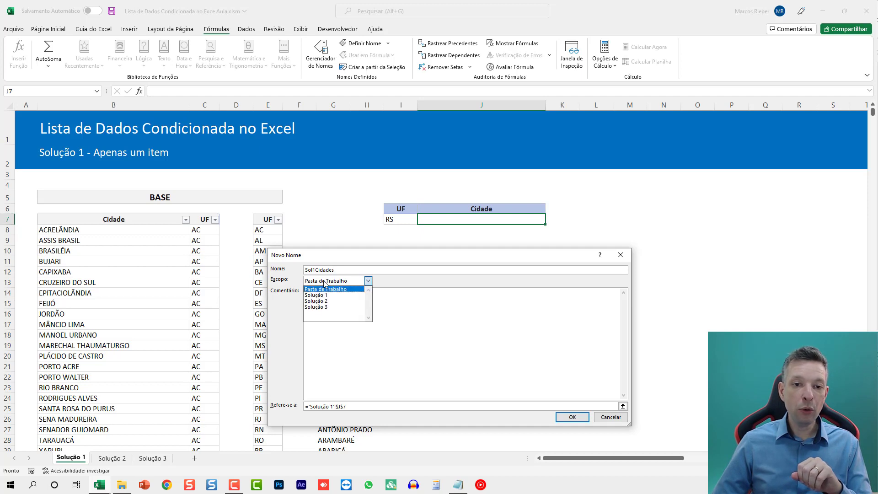
left_click(328, 296)
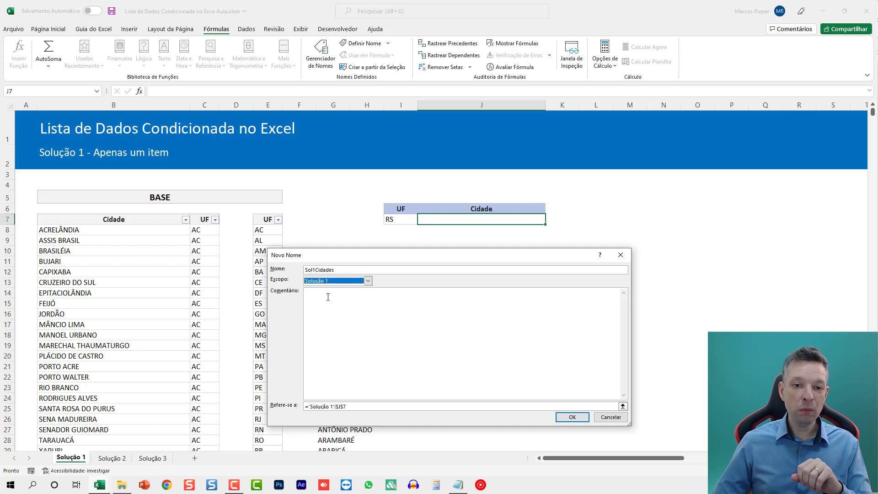
Make Sol1Cidades refer to the copied DESLOC formula with CORRESP and CONT.SE, and save the name.
left_click(364, 407)
key("ctrl+a")
key("ctrl+v")
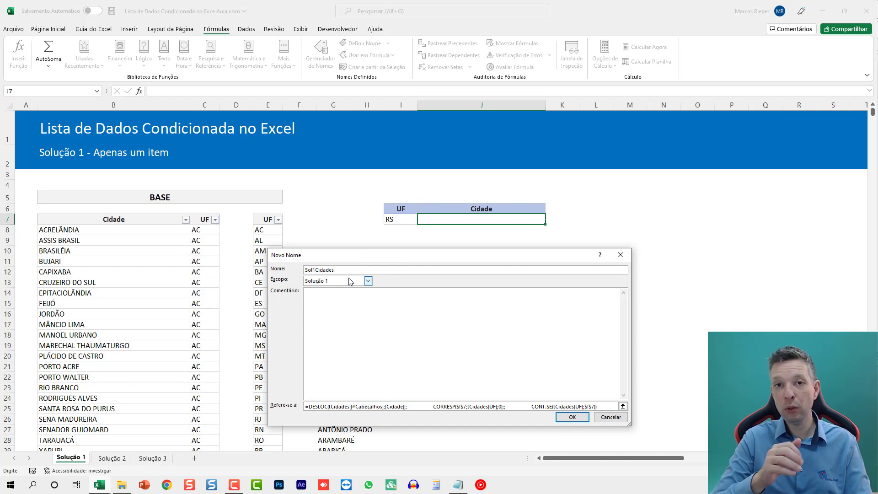
double_click(312, 269)
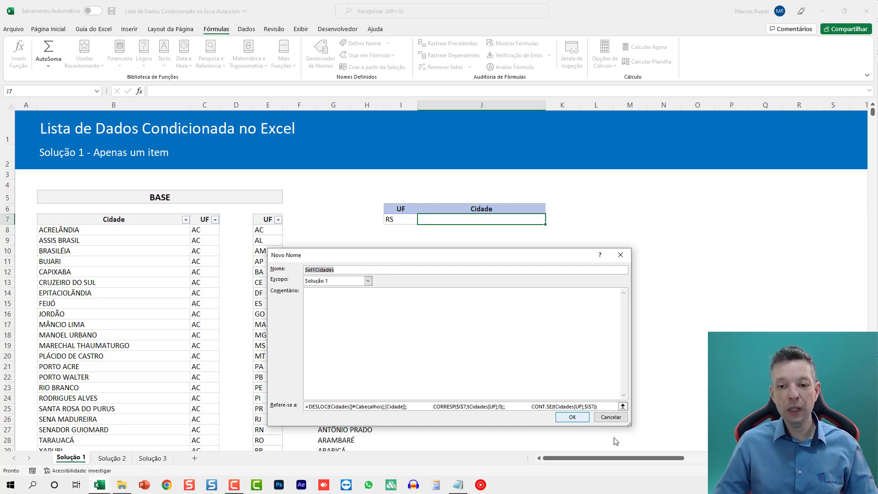
left_click(572, 417)
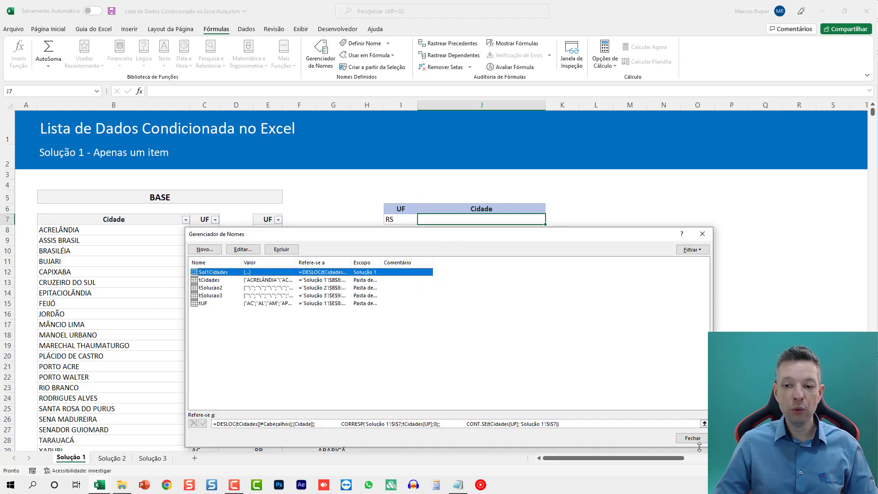
Close the name manager and delete the test DESLOC formula from G11.
left_click(688, 432)
left_click(687, 430)
left_click(325, 263)
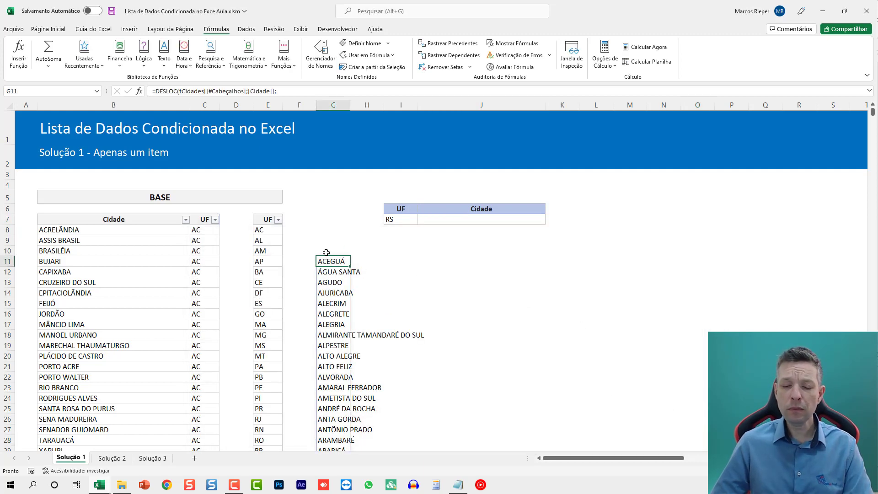
key("Delete")
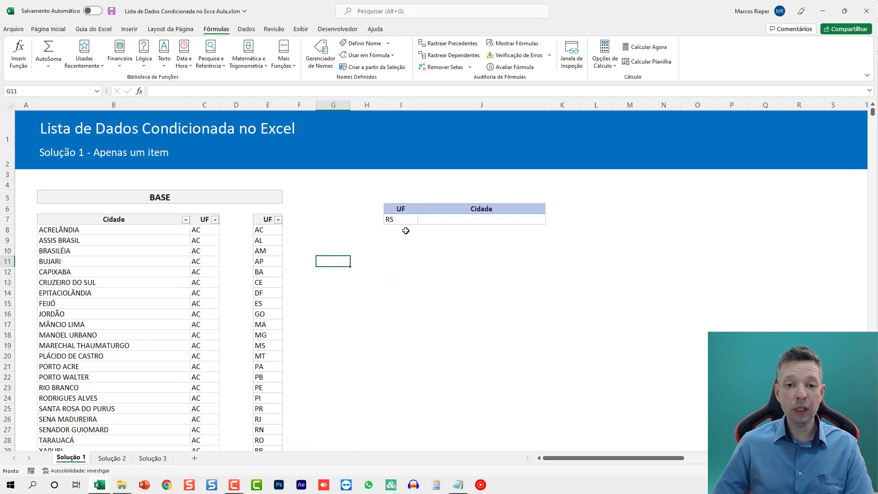
Add list data validation to the Cidade cell J7 with =Sol1Cidades as its source.
left_click(457, 218)
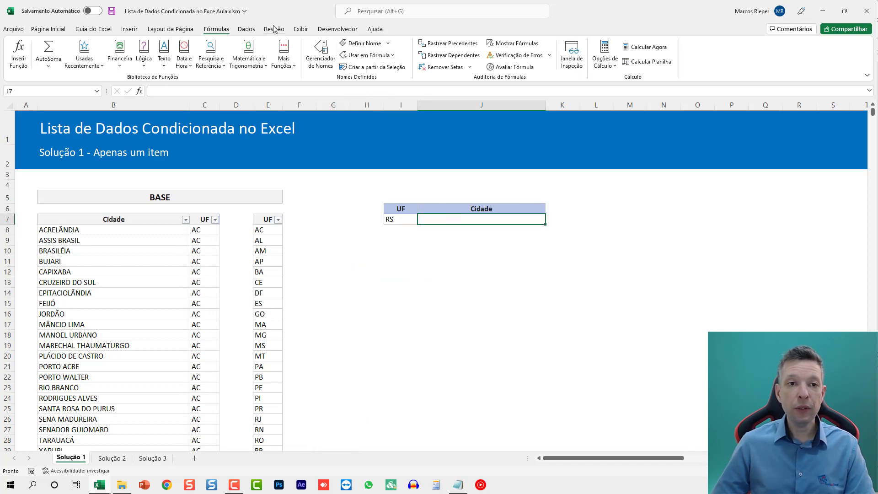
left_click(246, 29)
left_click(517, 68)
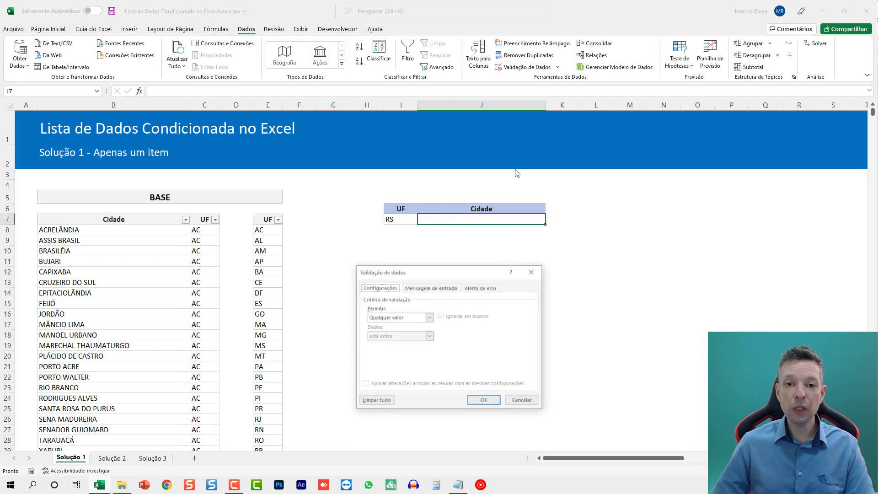
left_click(429, 316)
left_click(383, 343)
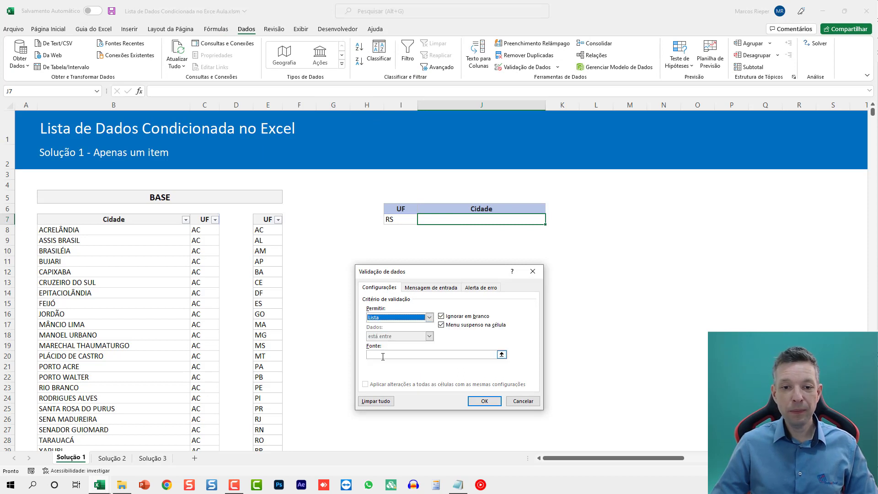
left_click(375, 354)
type("=")
type("Sol1Cidades")
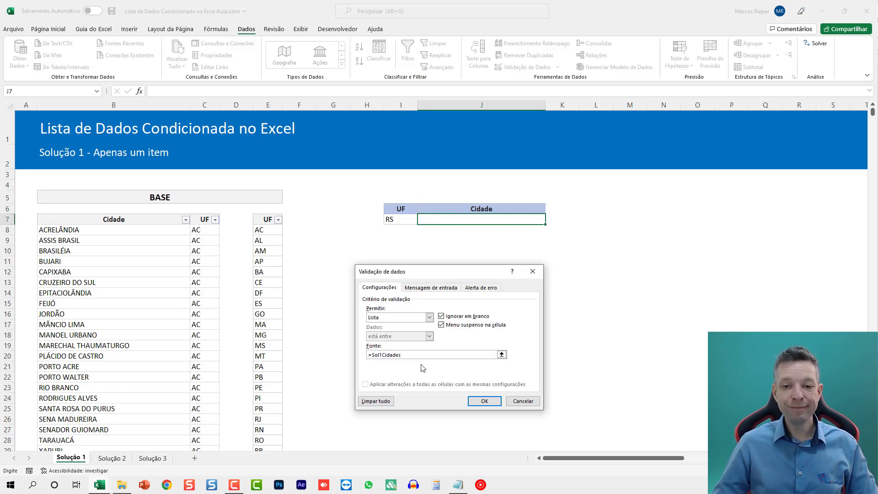
left_click(485, 401)
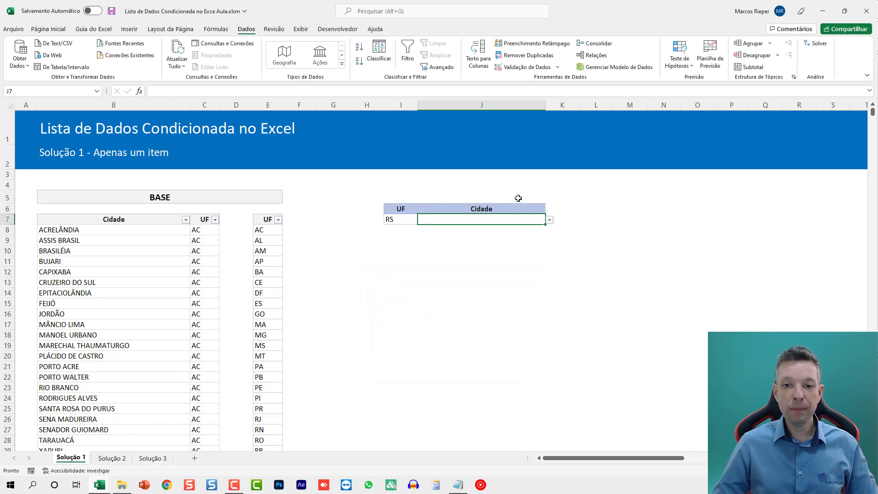
Test the Cidade drop-down in J7 for RS by choosing VISTA GAÚCHA.
left_click(550, 220)
left_click_drag(550, 240, 547, 266)
left_click(476, 256)
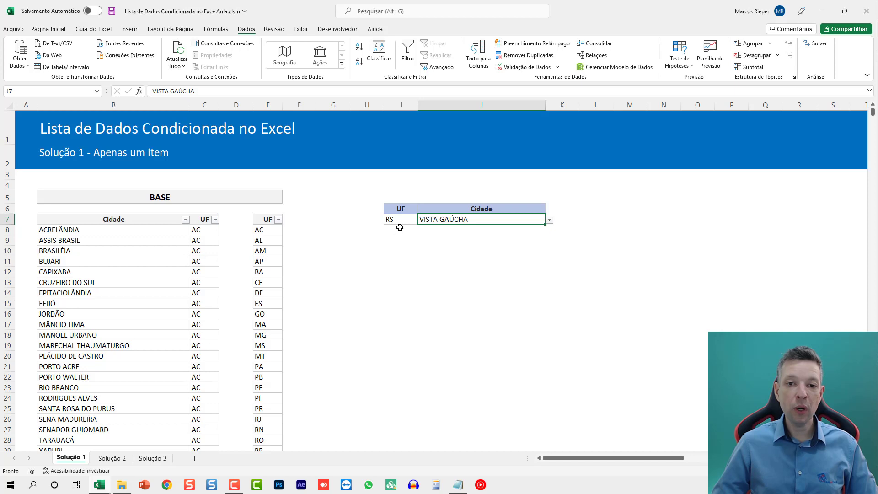
Set the UF in I7 to SP and choose VOTORANTIM from the Cidade drop-down.
left_click(401, 220)
left_click(421, 220)
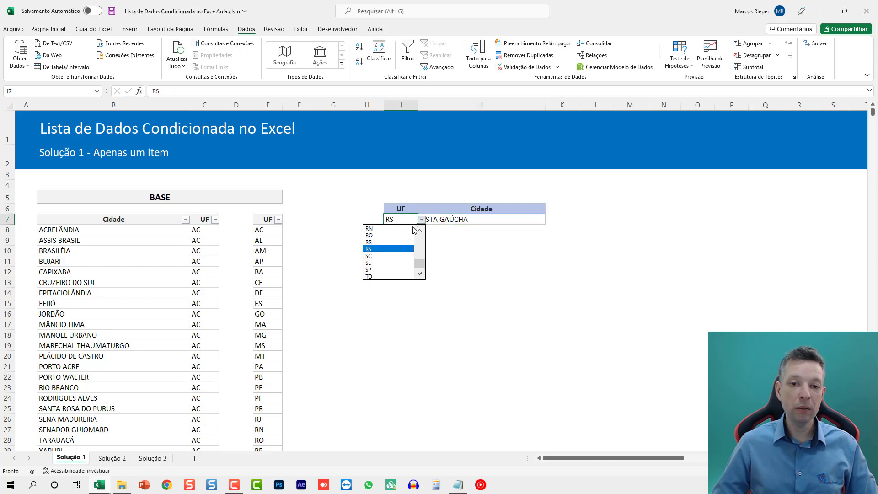
left_click(383, 270)
left_click(518, 221)
left_click(550, 220)
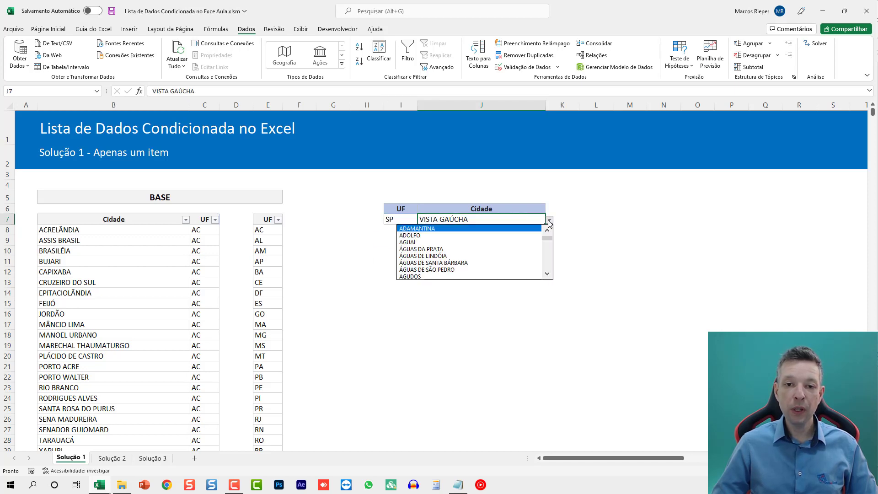
scroll(548, 270, "up", 10)
scroll(547, 270, "down", 10)
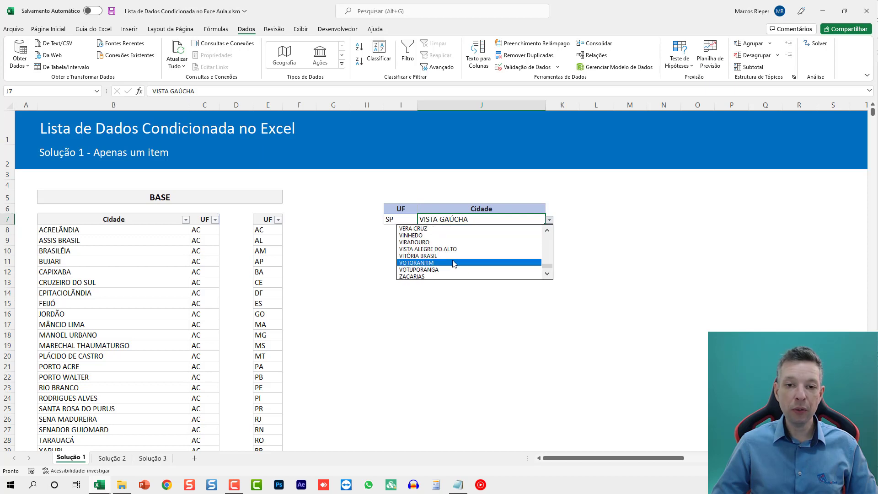
left_click(453, 263)
Set the UF in I7 to TO and choose ALMAS from the Cidade drop-down.
left_click(410, 219)
left_click(421, 220)
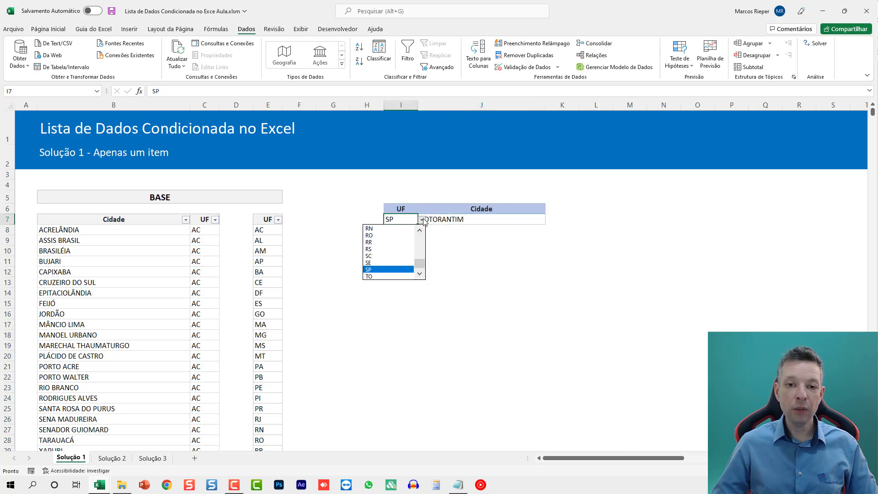
left_click(390, 276)
left_click(532, 228)
left_click(550, 220)
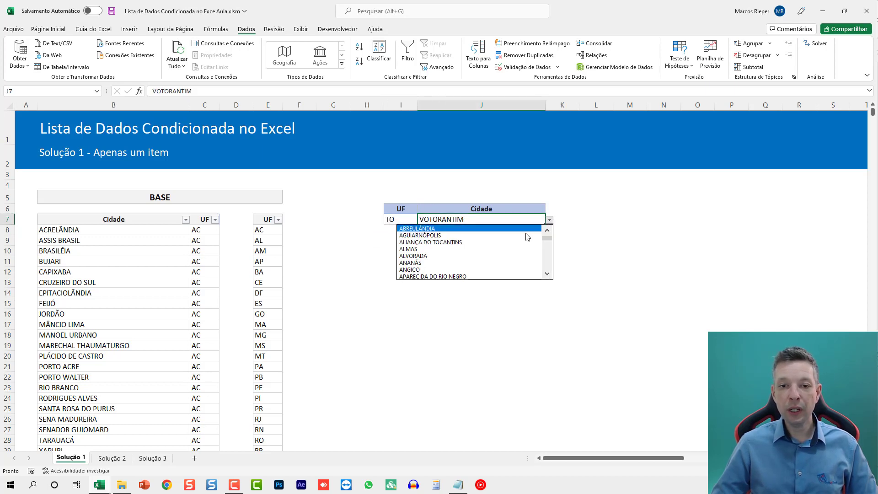
left_click(525, 252)
scroll(627, 268, "up", 3)
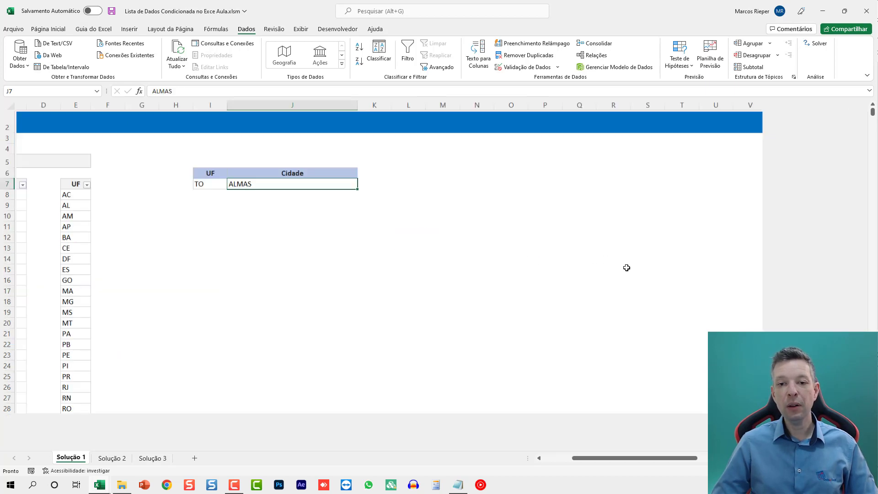
scroll(477, 254, "up", 1)
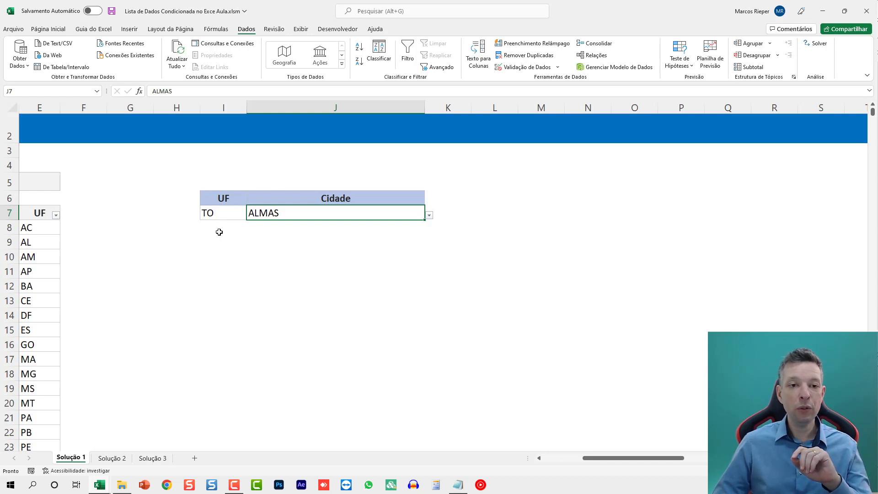
left_click_drag(218, 229, 329, 329)
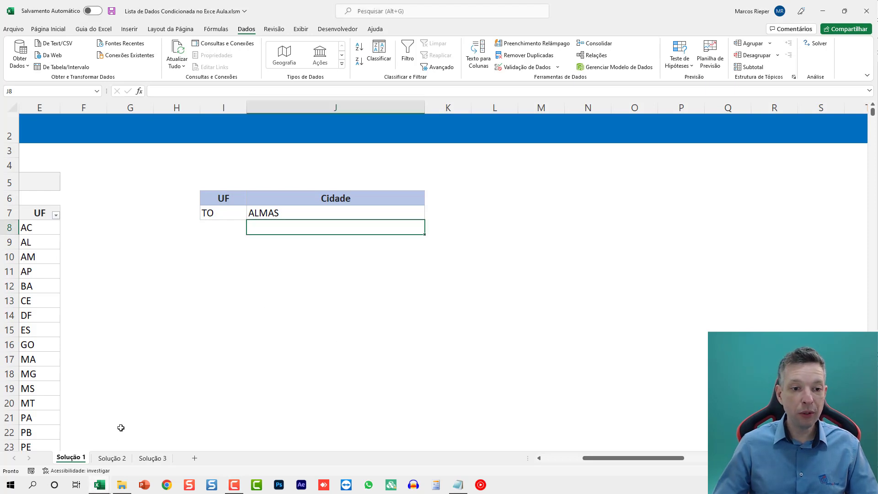
Switch to the Solução 2 sheet and show its UF field and UF/CIDADE table enlarged.
left_click(112, 458)
left_click(118, 250)
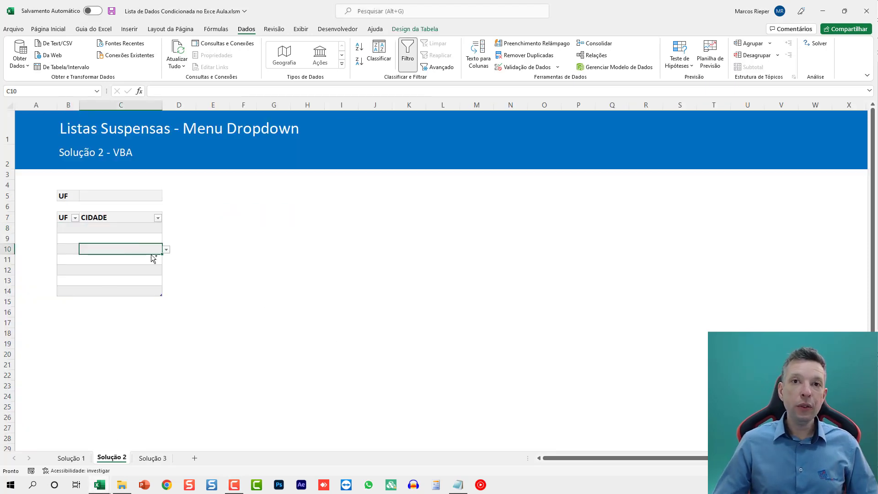
scroll(151, 254, "up", 5, "ctrl")
left_click(297, 303)
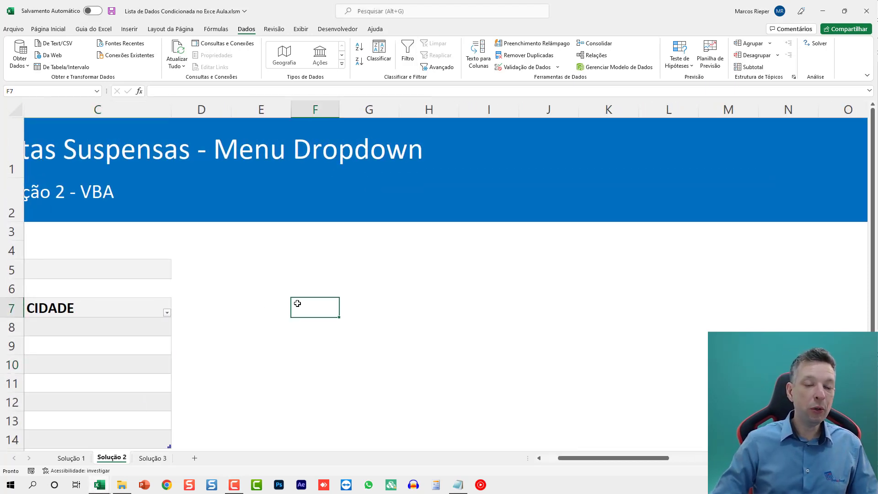
key("ctrl+Home")
scroll(299, 303, "down", 1)
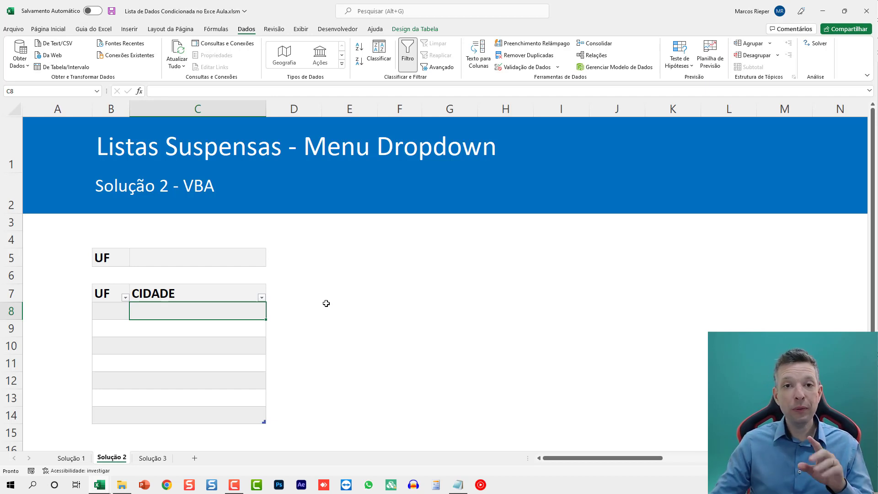
Examine the UF field in C5 and the empty UF and CIDADE cells of the Solução 2 table.
left_click(162, 257)
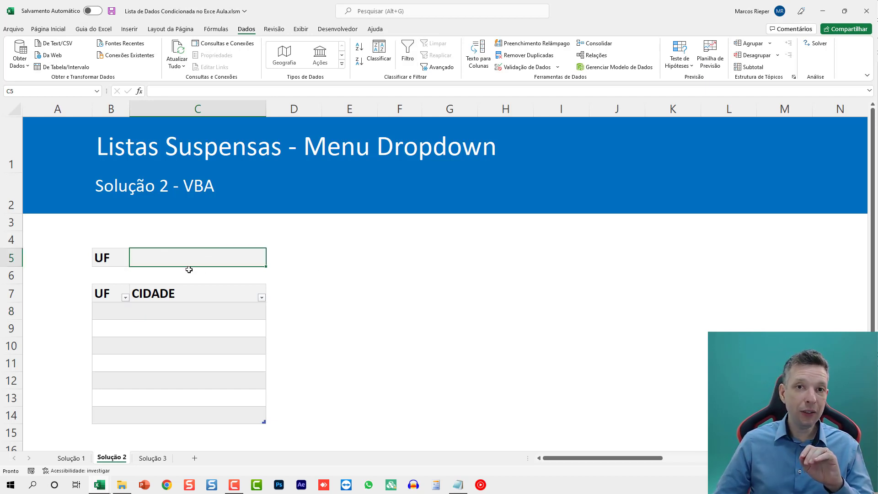
left_click_drag(116, 316, 113, 372)
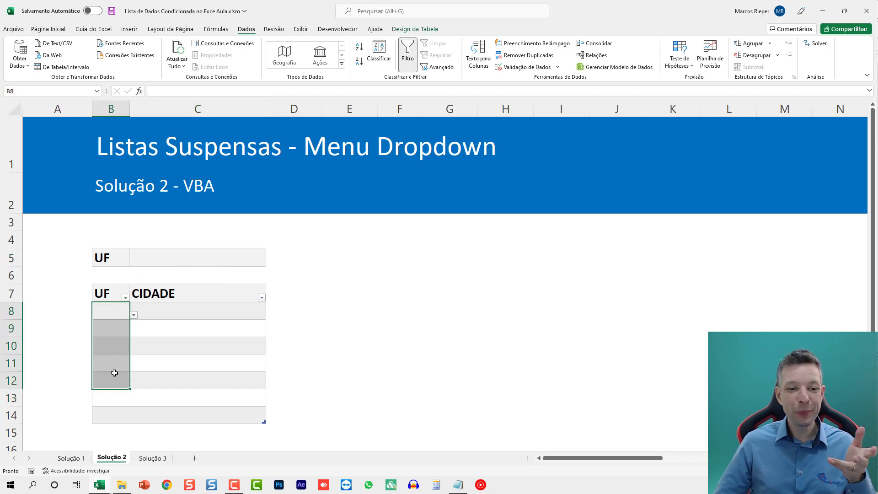
left_click(177, 263)
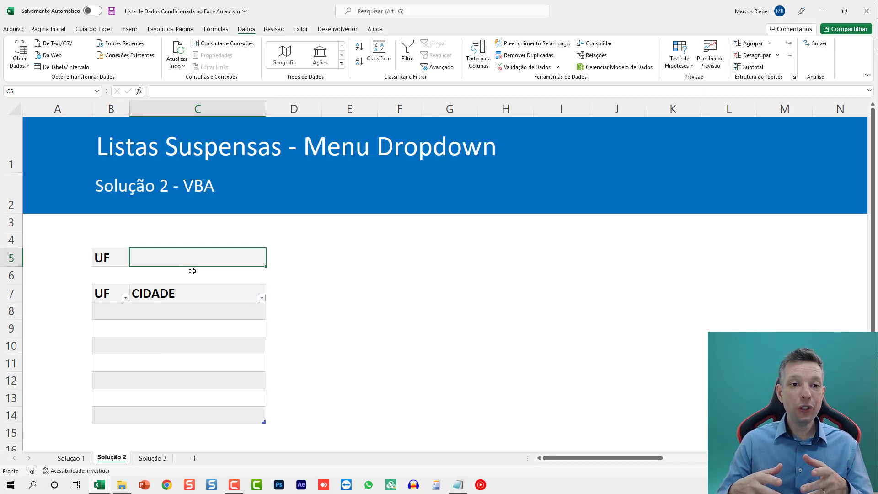
left_click(188, 312)
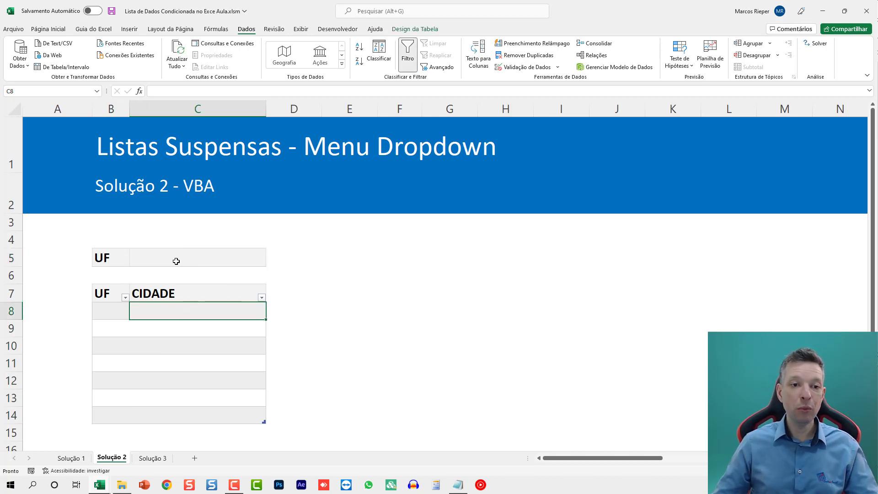
left_click(115, 313)
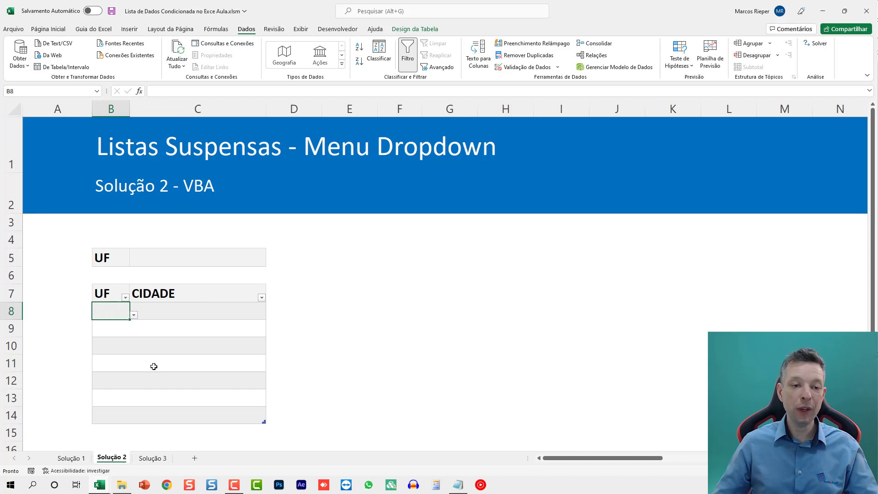
left_click(193, 350)
left_click(114, 345)
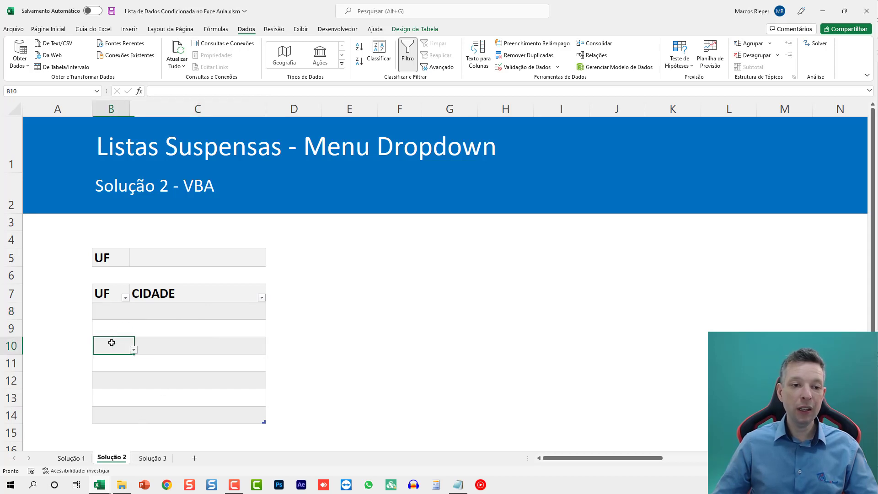
Select the UF field in C5 and keep Desenvolvedor enabled in the ribbon customization options.
left_click(176, 258)
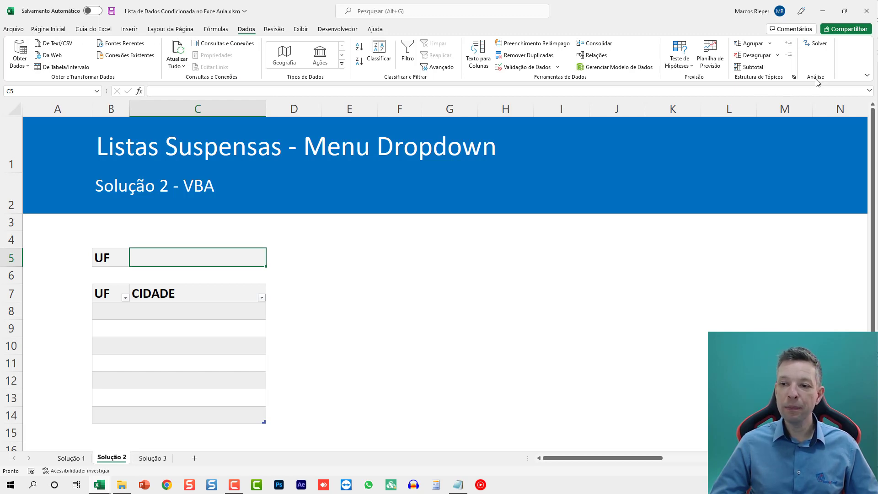
right_click(857, 47)
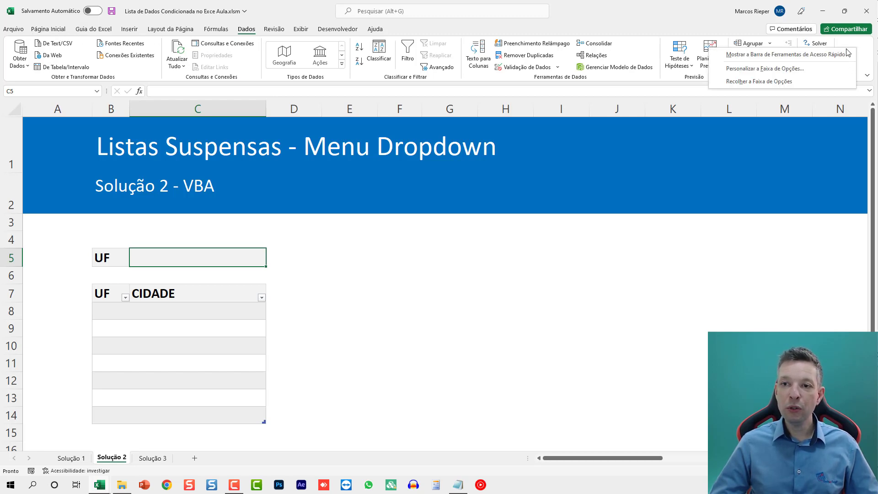
left_click(798, 70)
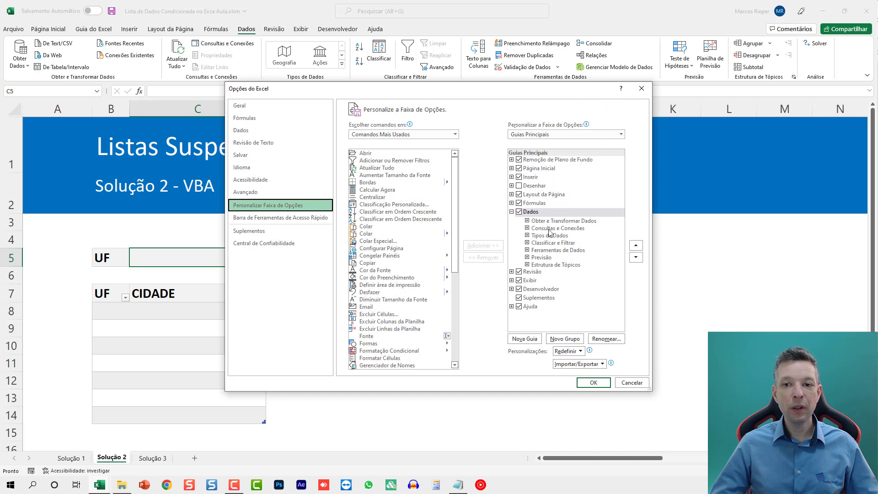
left_click(540, 290)
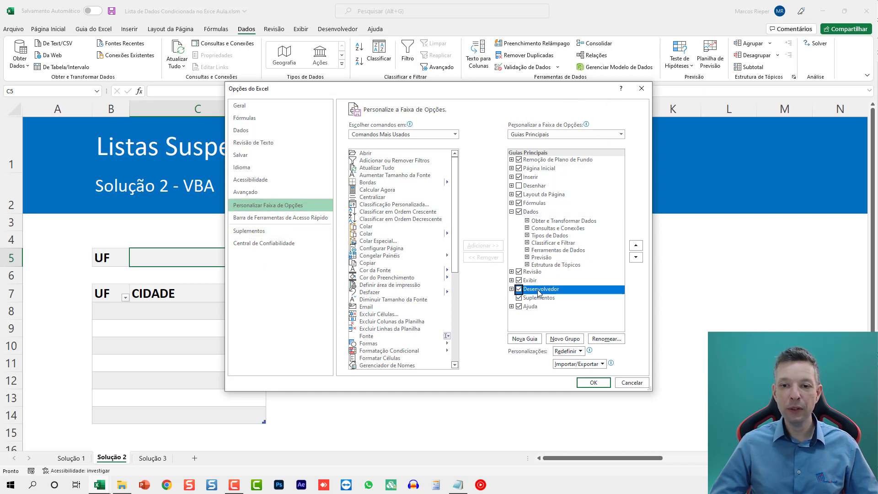
left_click(592, 383)
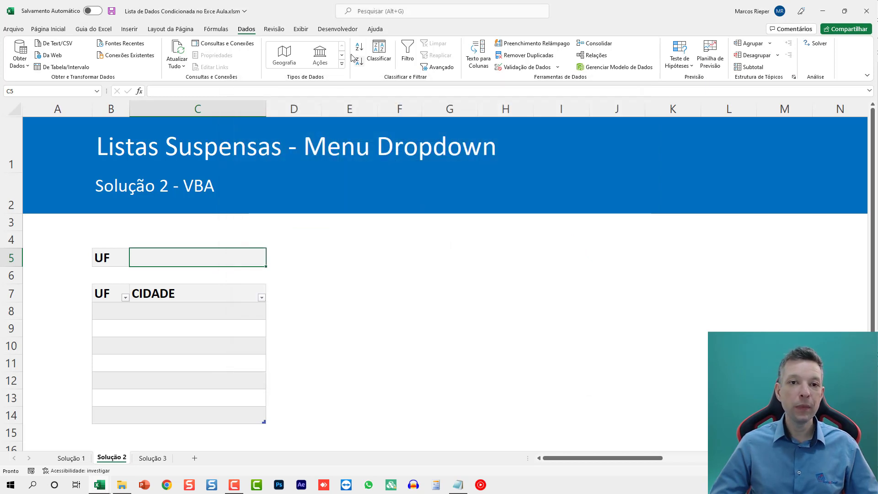
Switch to the Visual Basic editor, collapse the other copy of the workbook's project, and open the Solucao2 (Solução 2) sheet's code module.
left_click(337, 30)
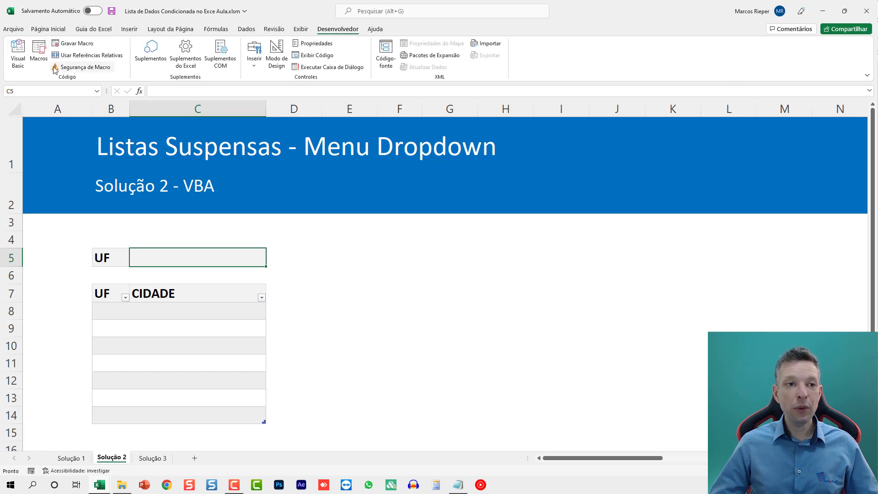
left_click(16, 59)
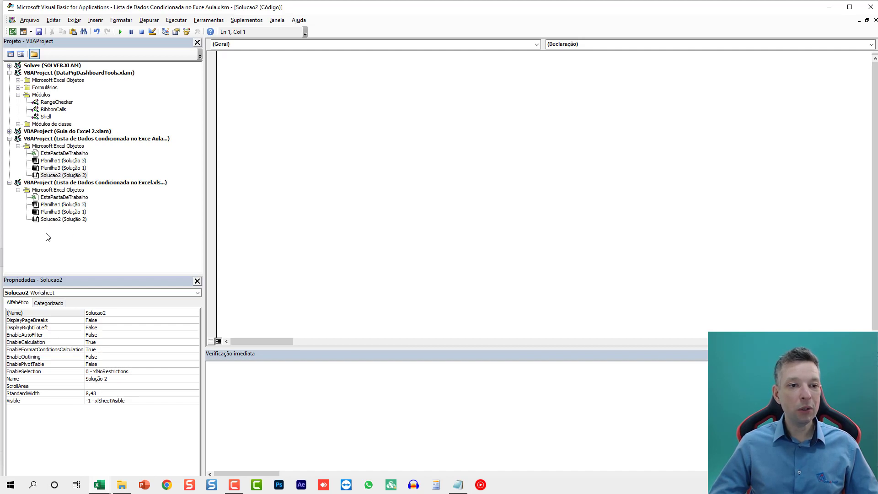
left_click(100, 249)
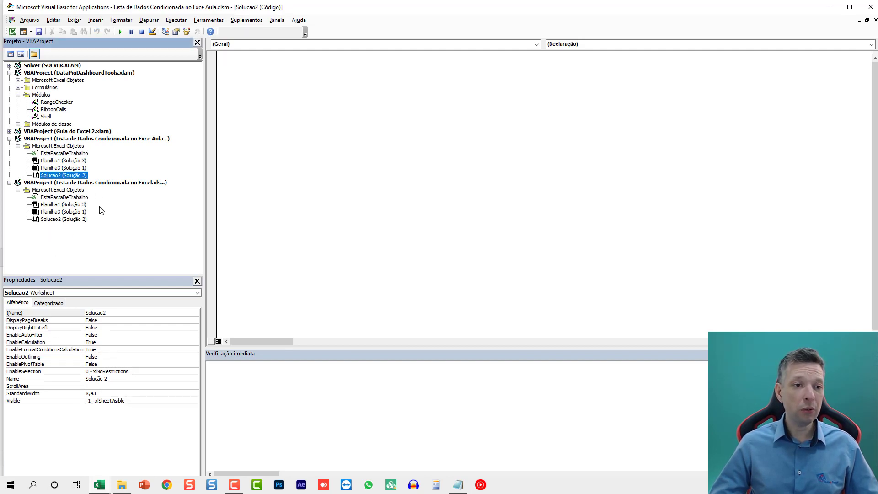
left_click(9, 182)
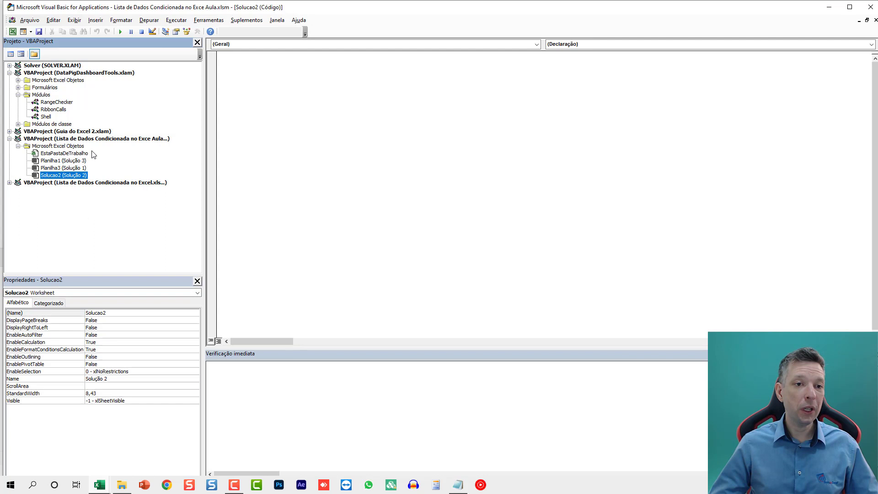
double_click(79, 176)
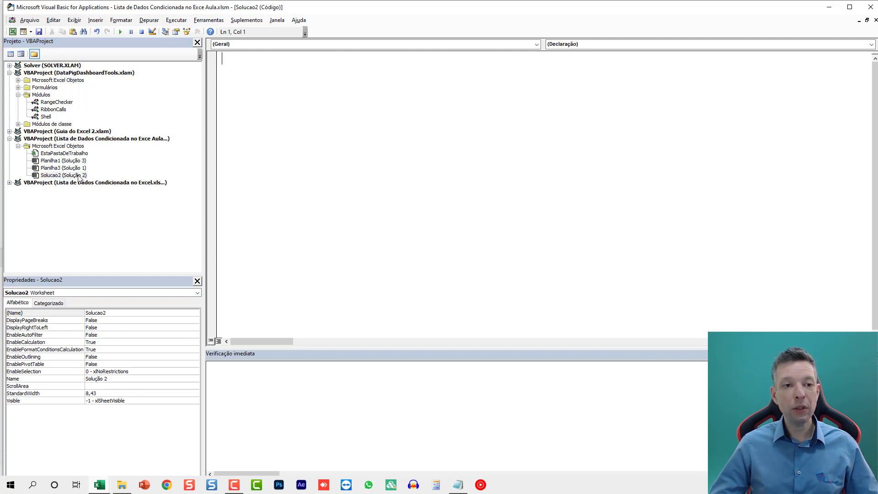
Create the Worksheet_SelectionChange event procedure for the Solução 2 sheet and widen the code area.
left_click(299, 47)
left_click(289, 63)
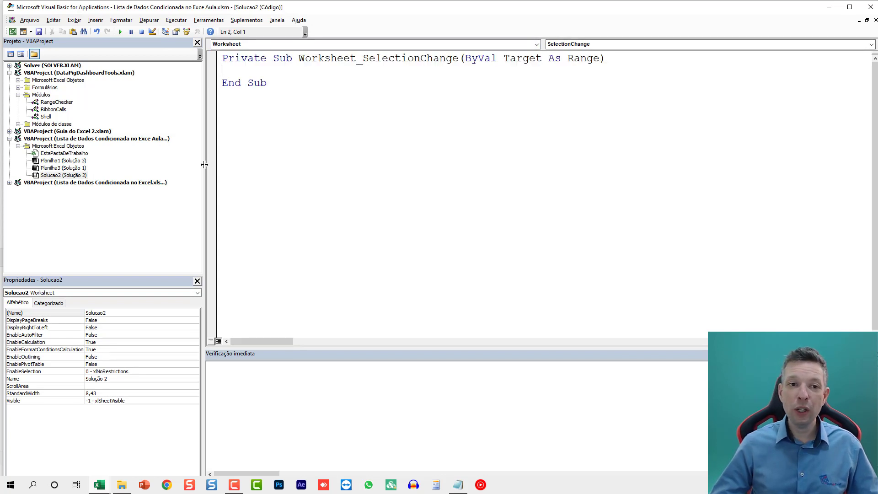
left_click_drag(205, 169, 118, 165)
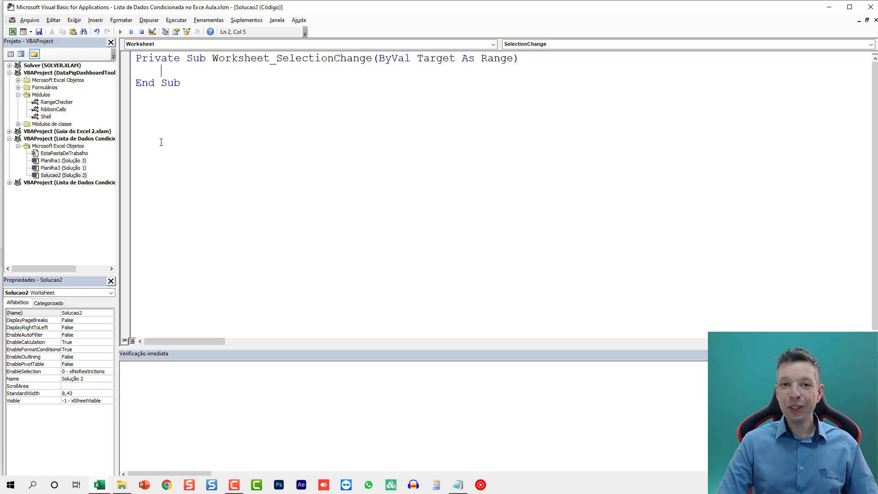
Arrange the workbook and the Visual Basic editor side by side, with more room for the code.
key("alt+F11")
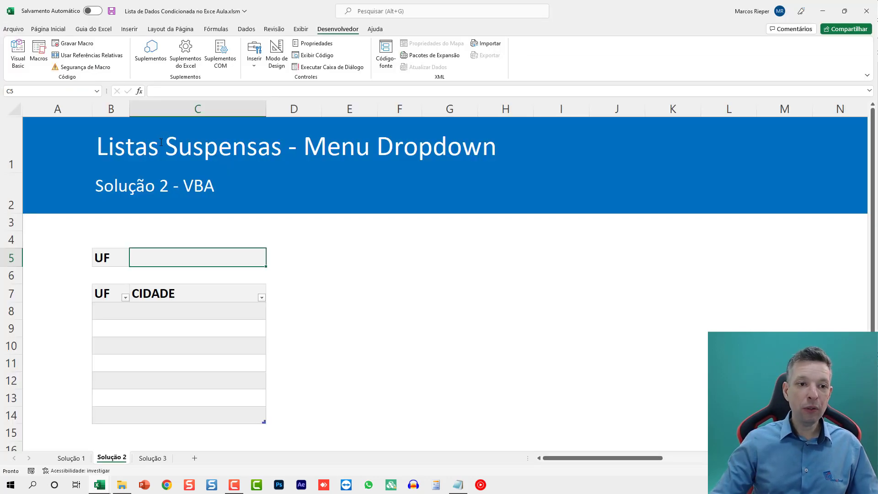
key("alt+F11")
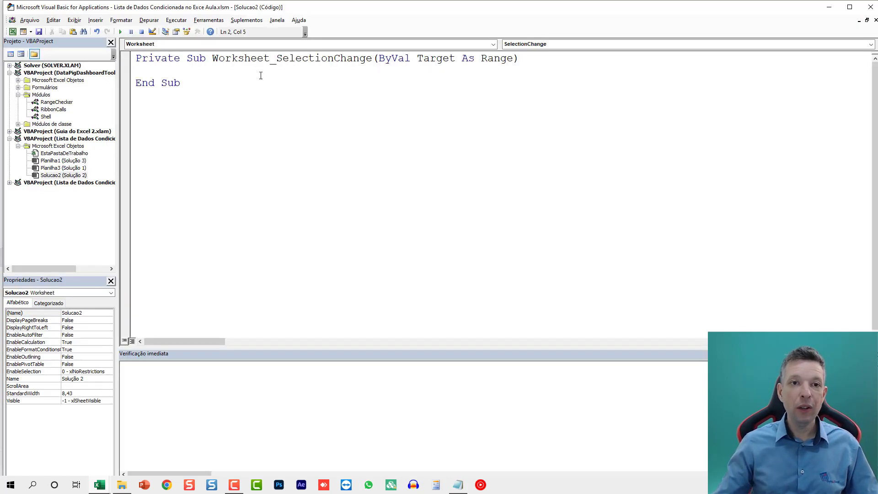
key("super+Right")
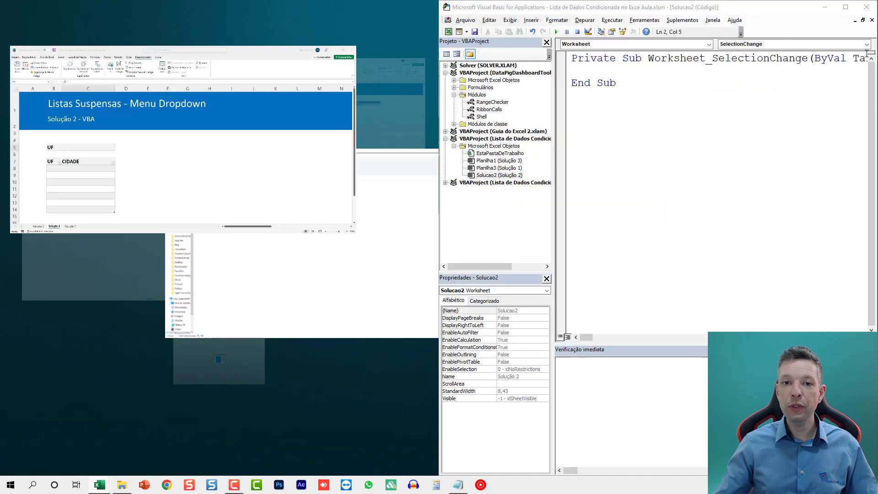
left_click(129, 117)
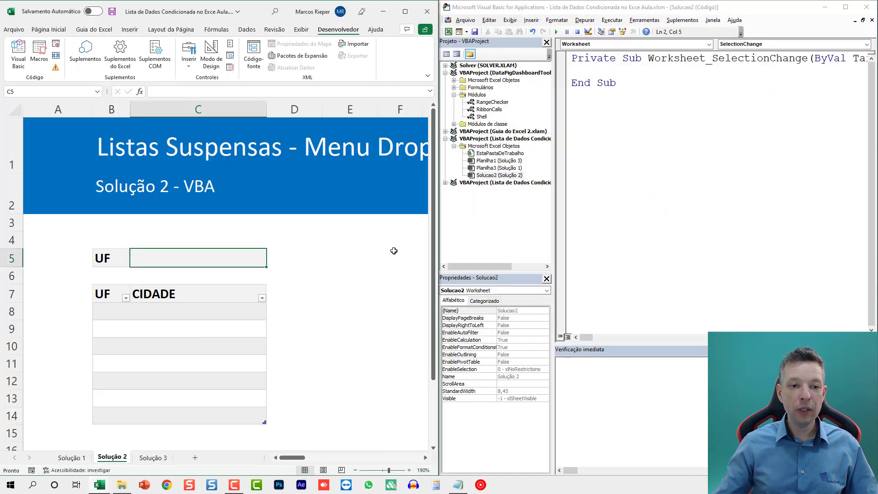
left_click(599, 72)
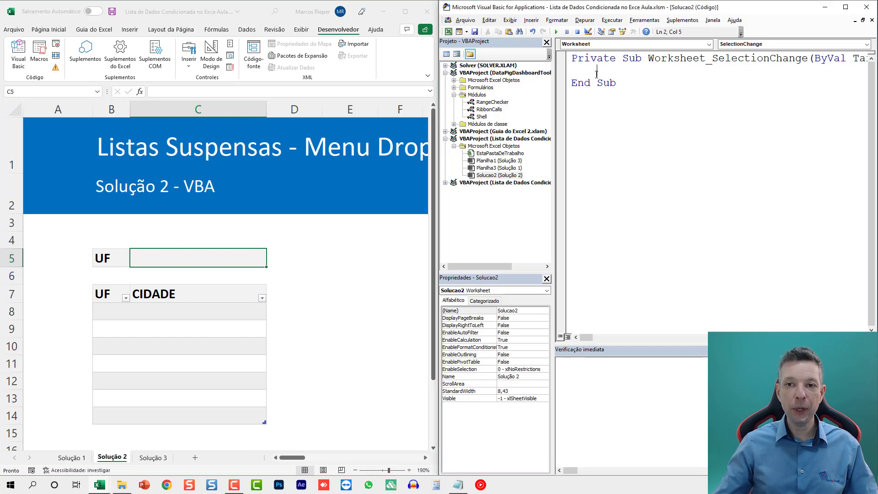
left_click_drag(566, 139, 491, 140)
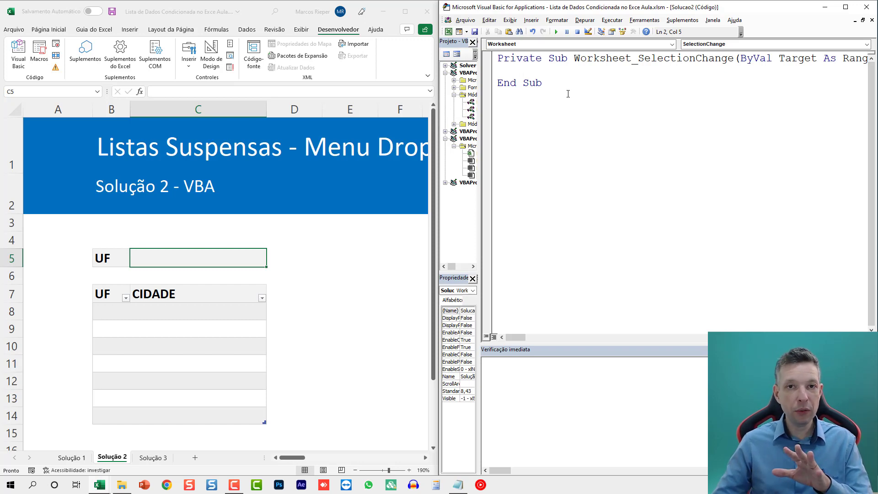
Write an If Target.Column = 3 Then block closed with End If, with an indented empty line inside, in the Worksheet_SelectionChange procedure.
left_click_drag(517, 338, 520, 336)
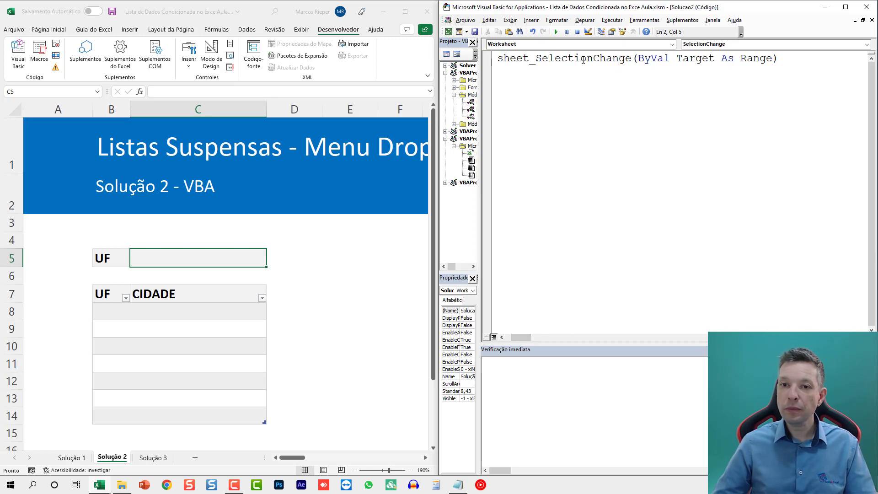
double_click(682, 59)
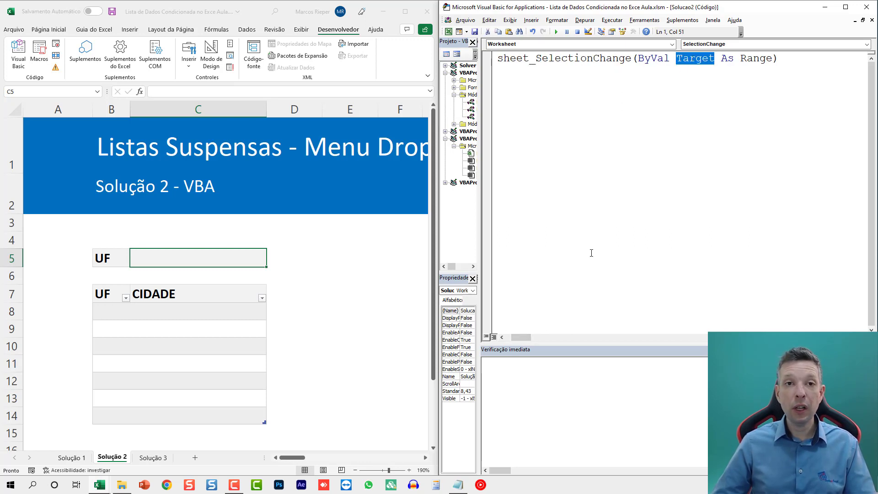
left_click_drag(522, 339, 517, 339)
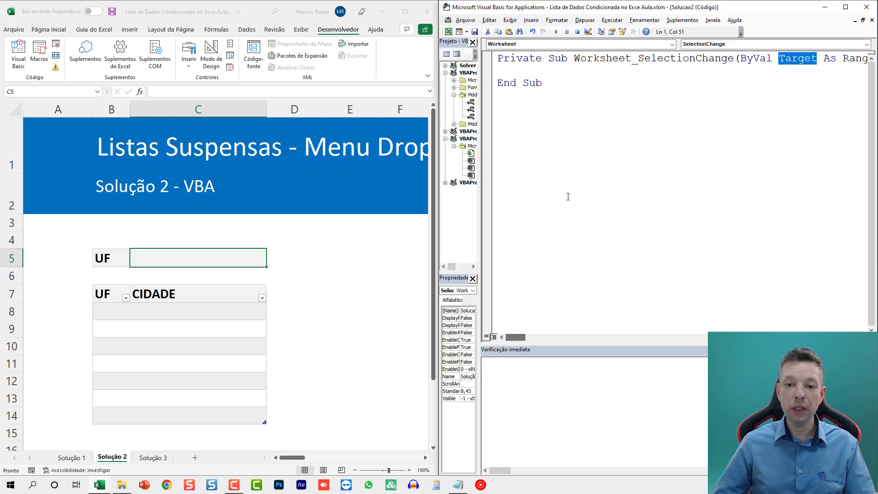
left_click(528, 74)
type("if ")
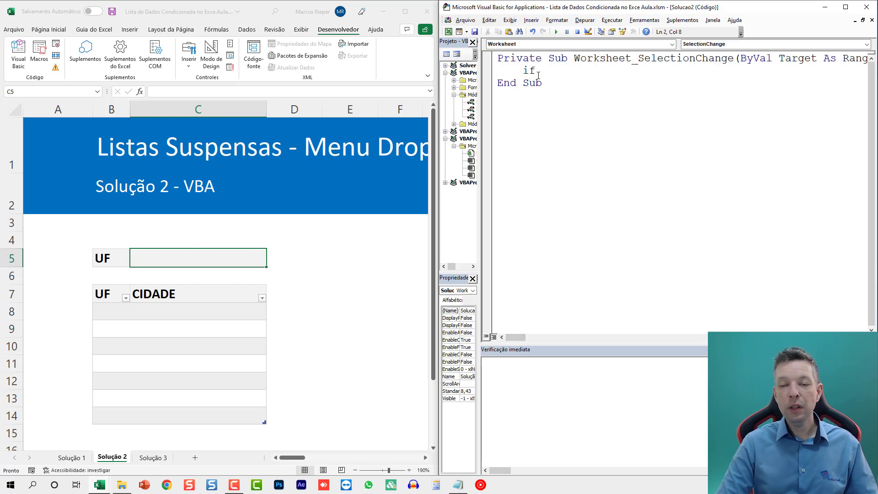
type("target.colu")
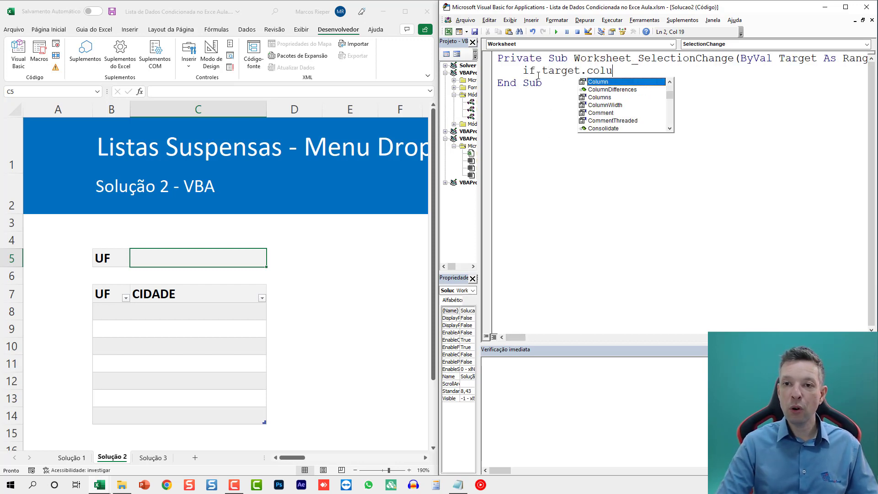
type("mn = 3")
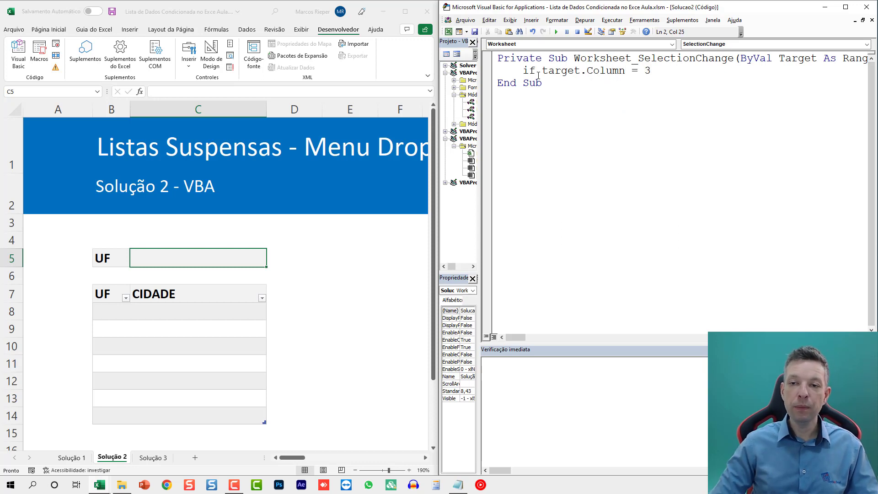
type(" then")
key("Return")
key("Return")
type("end if")
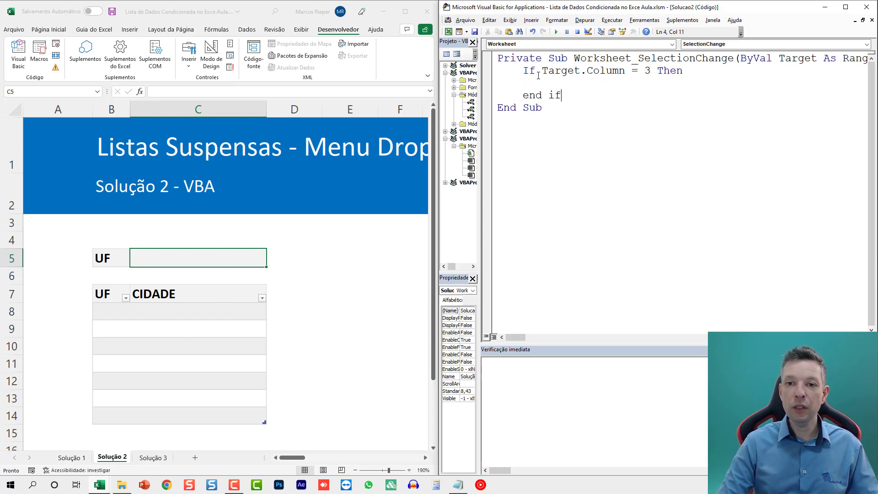
key("Up")
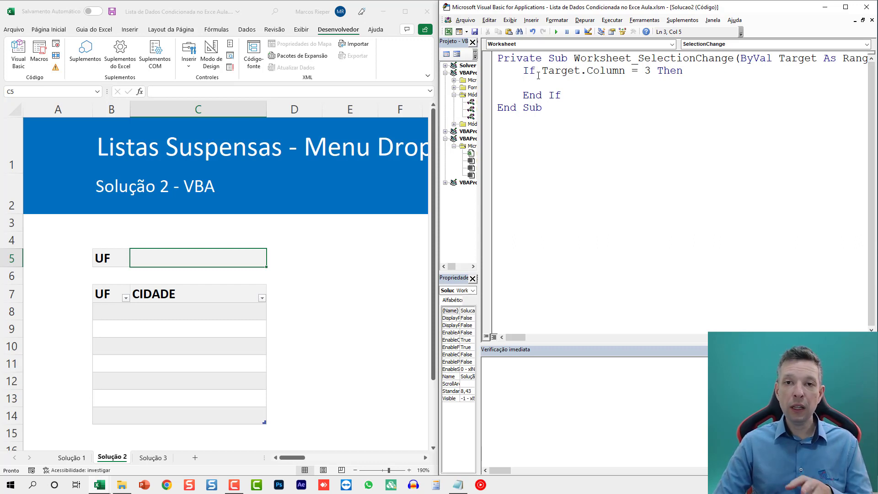
key("Tab")
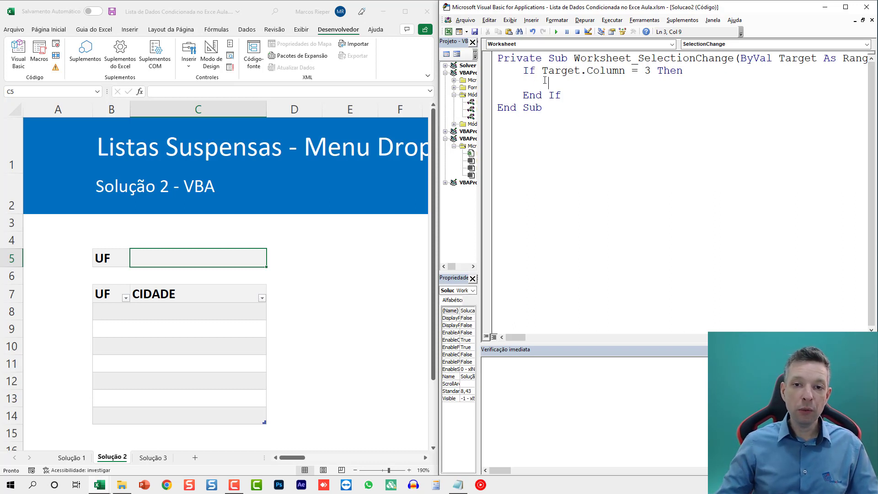
Set the (Name) property of the Solução 2 worksheet to Solucao2 in the VBA project.
left_click_drag(479, 193, 611, 194)
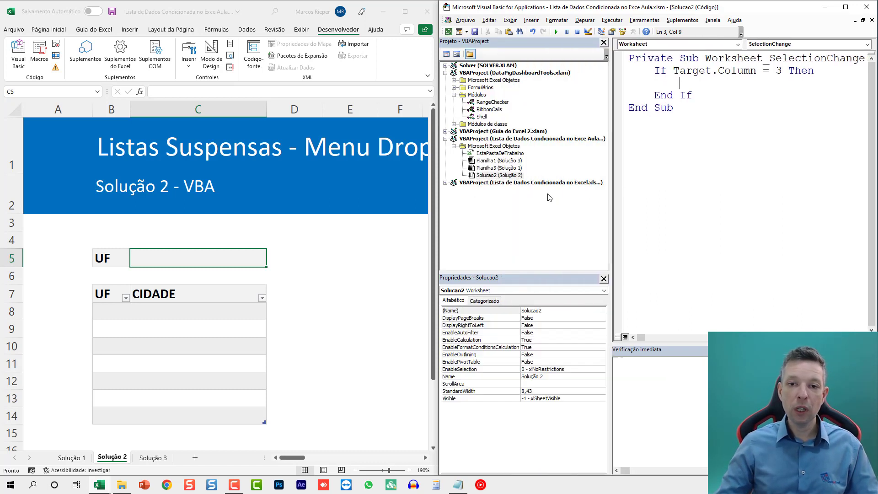
left_click(498, 176)
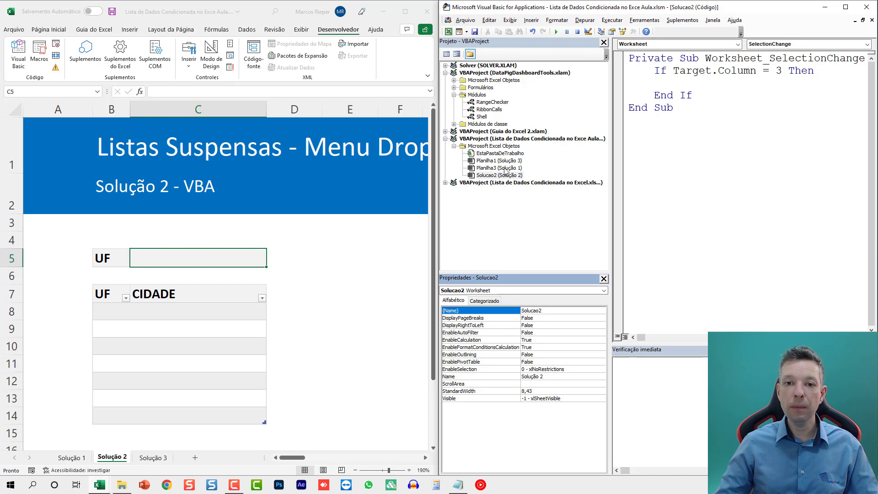
left_click(545, 311)
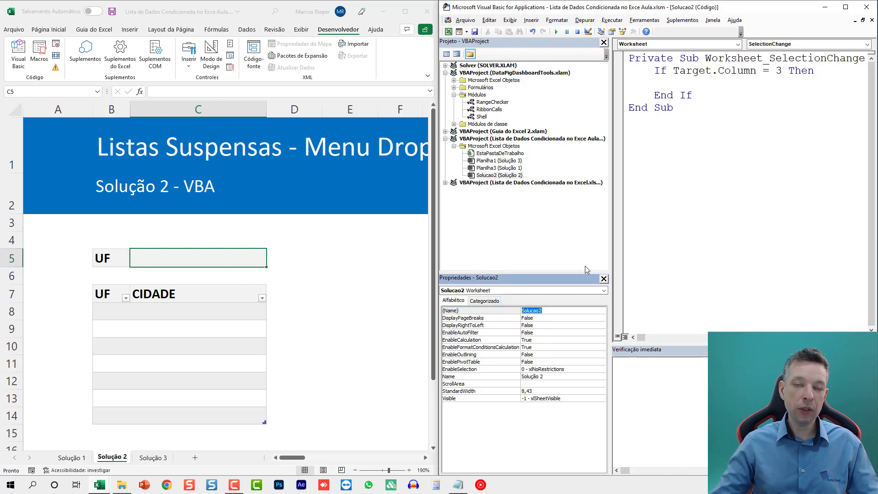
type("Solucao2")
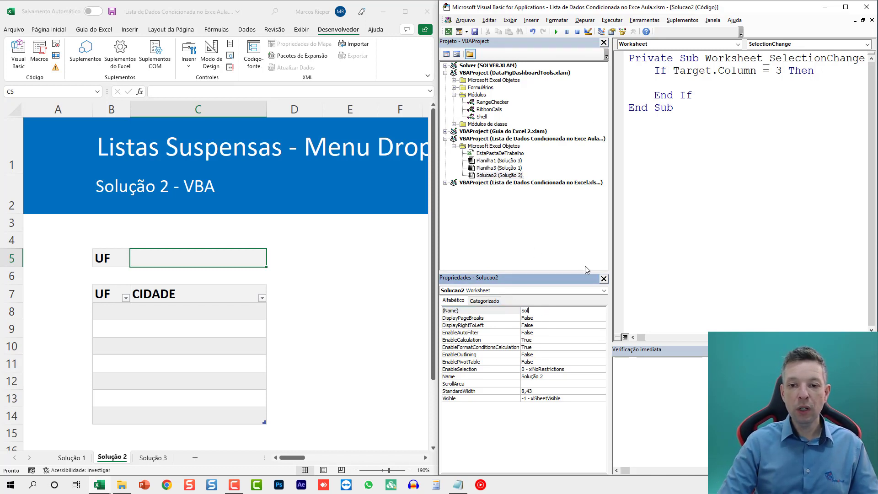
key("Return")
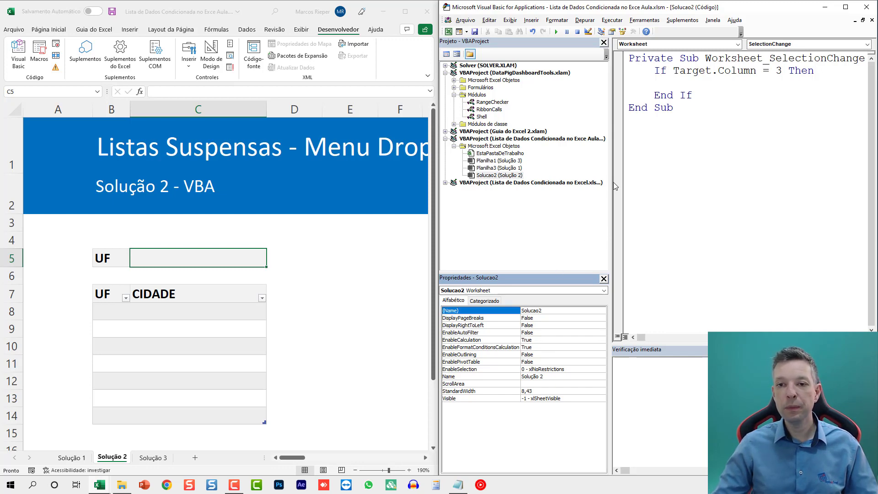
Widen the code area and start the statement Solucao2.Range("C5").Value = inside the If block.
left_click_drag(614, 186, 496, 185)
left_click(564, 80)
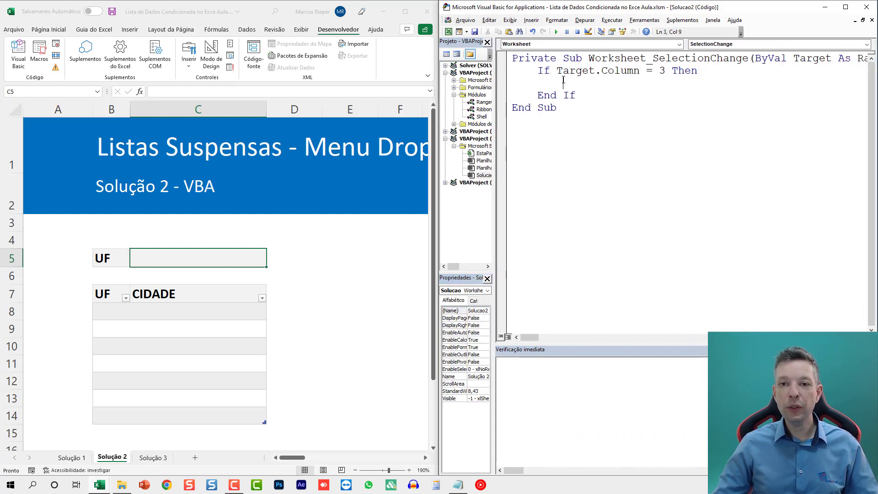
type("Sou")
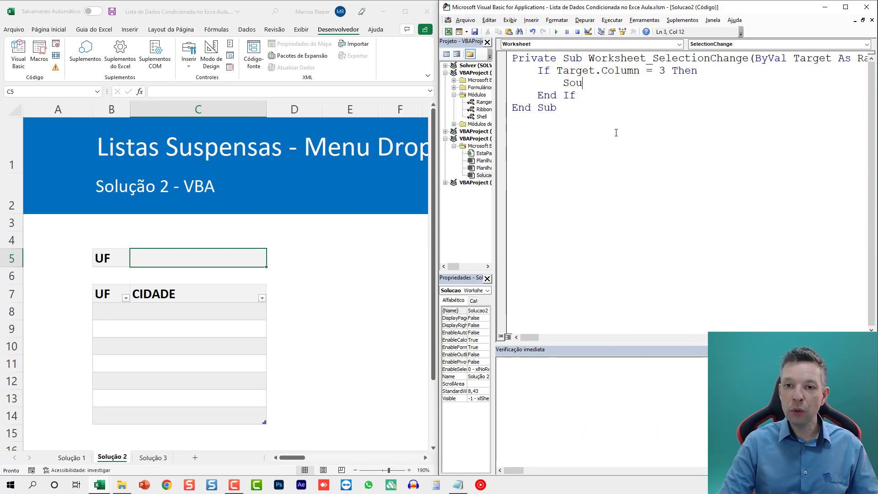
key("BackSpace")
type("lucao")
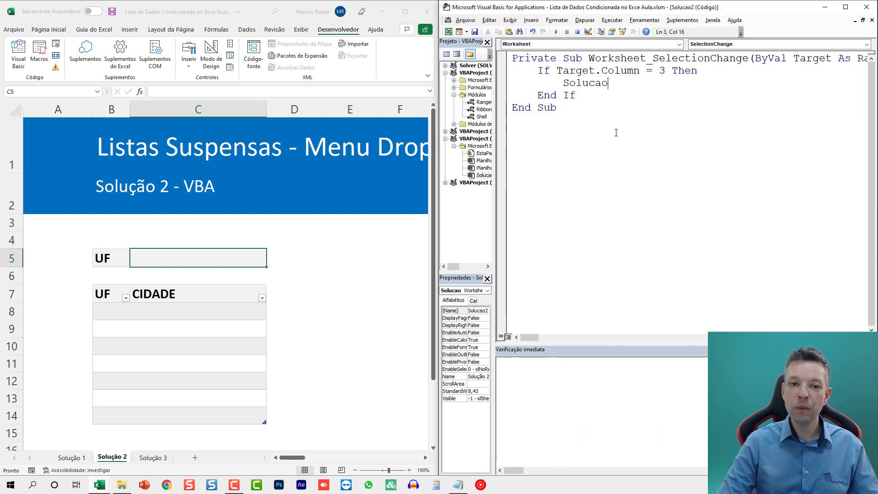
type("2.")
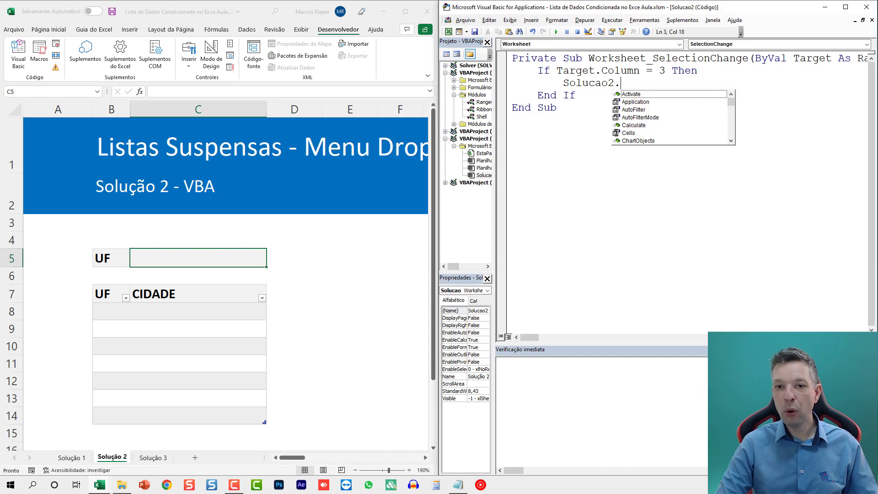
type("Range(\"5")
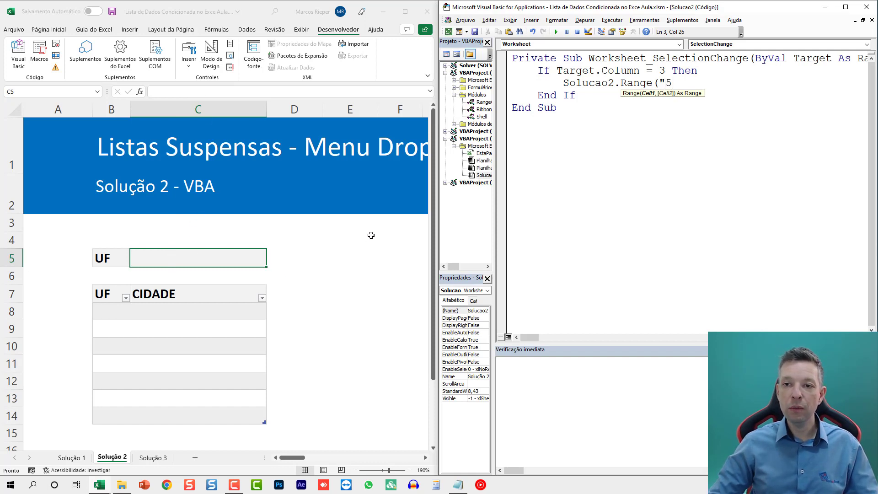
key("BackSpace")
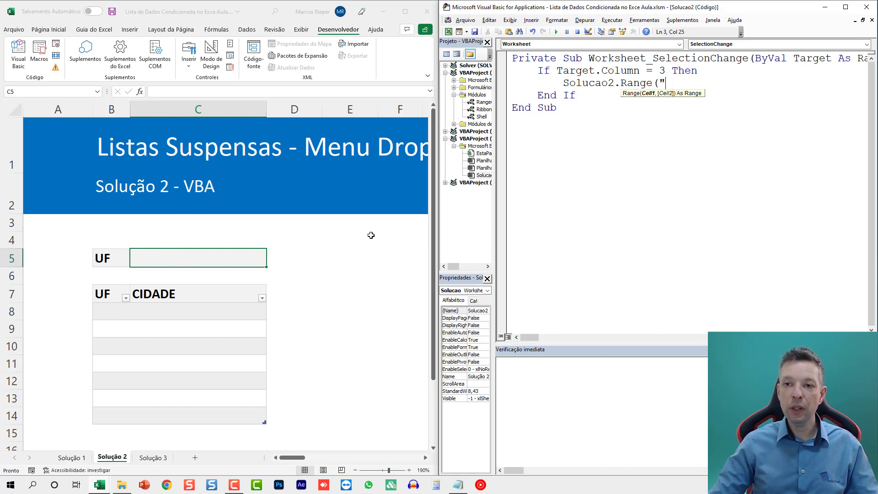
type("C5\"")
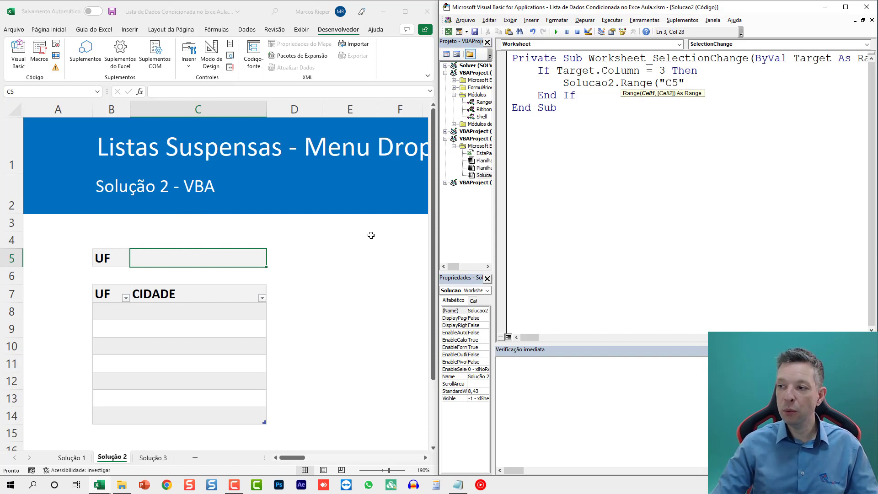
type(").Value =")
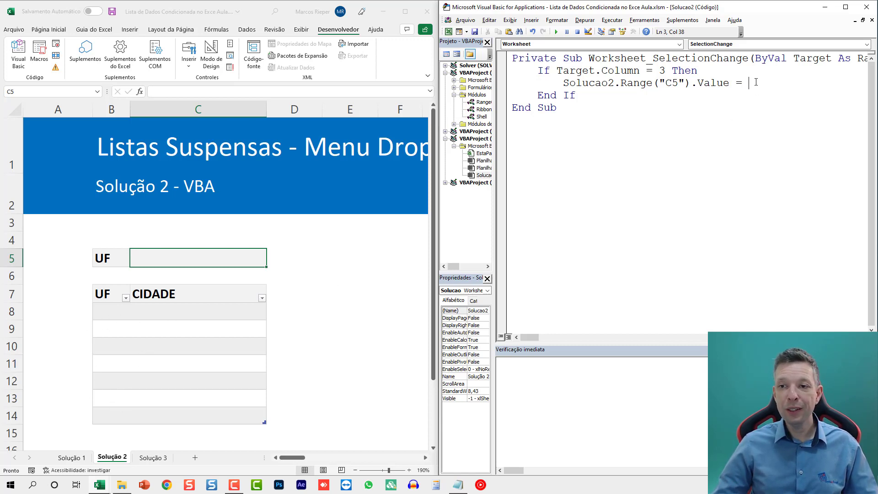
Add Cells(Target.Row, 2) as the source cell after the equals sign of the C5 assignment.
type("cells")
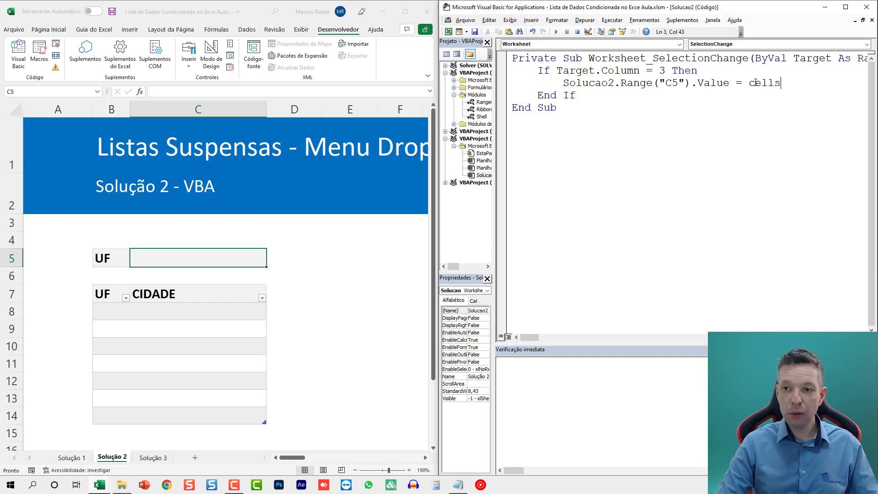
type("(")
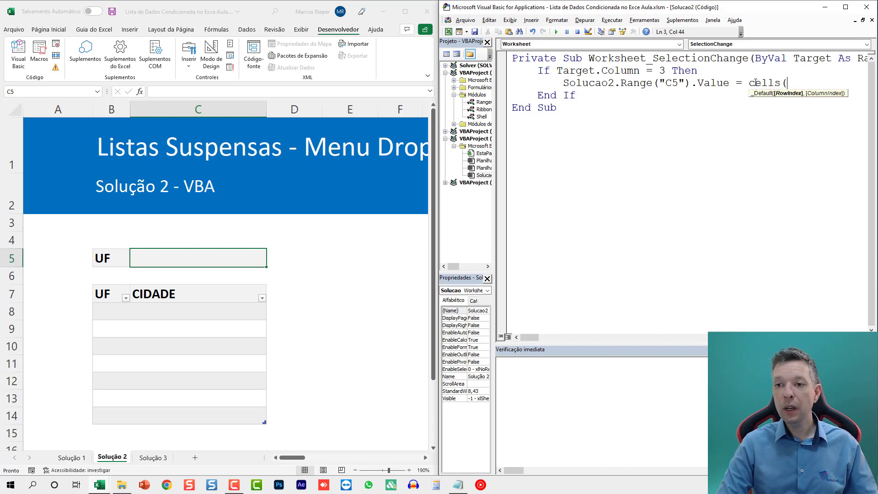
type("target.")
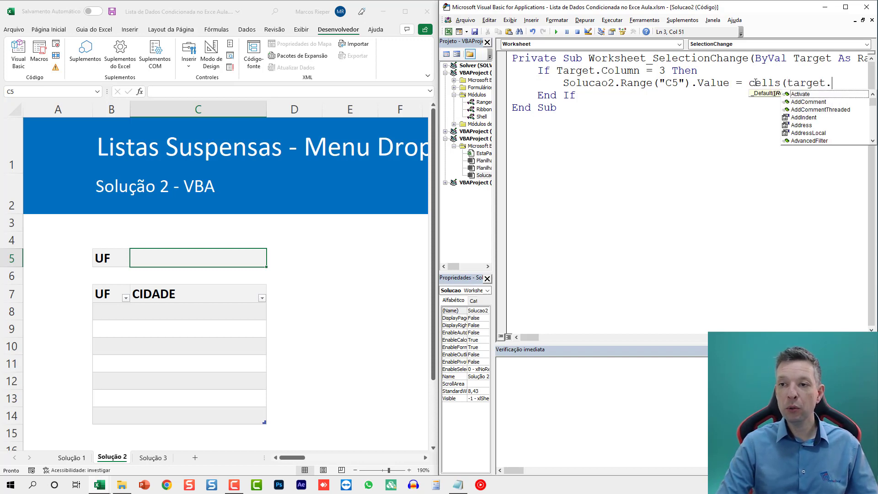
type("row")
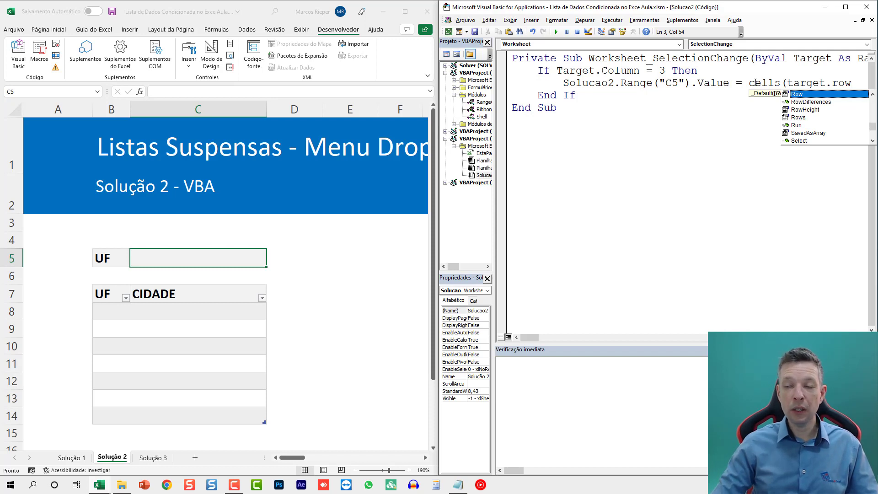
type(", 2")
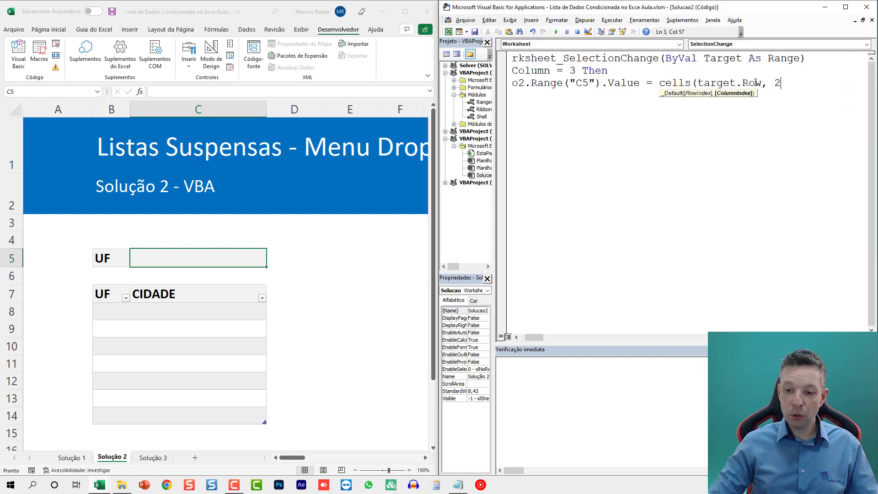
type(")")
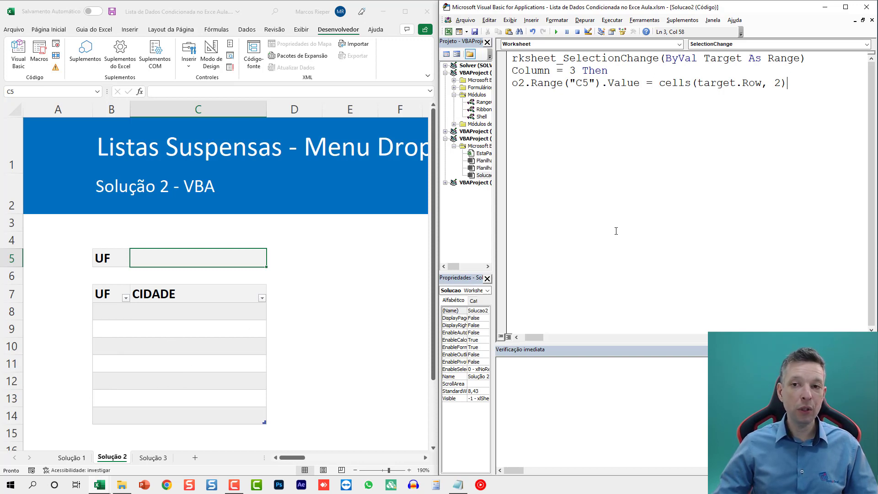
Review the row and column arguments of the Cells expression and append .Value to complete the statement.
double_click(727, 84)
left_click(762, 84)
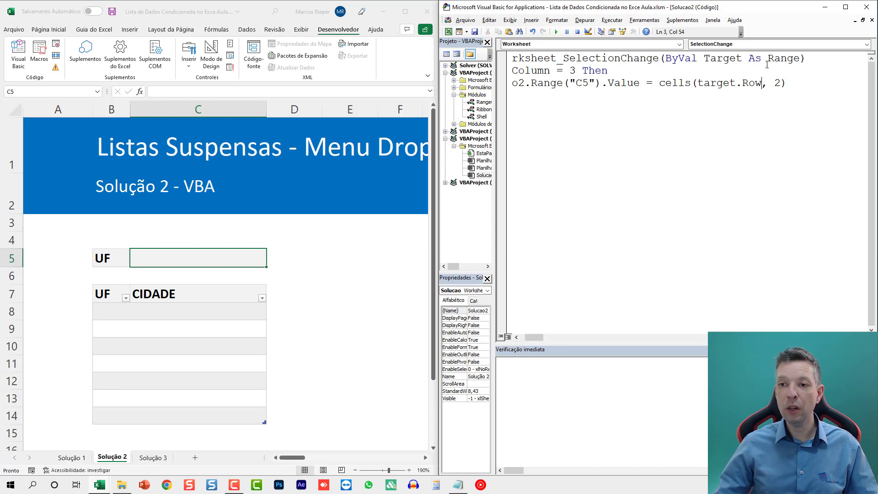
key("Delete")
type(",")
key("Left")
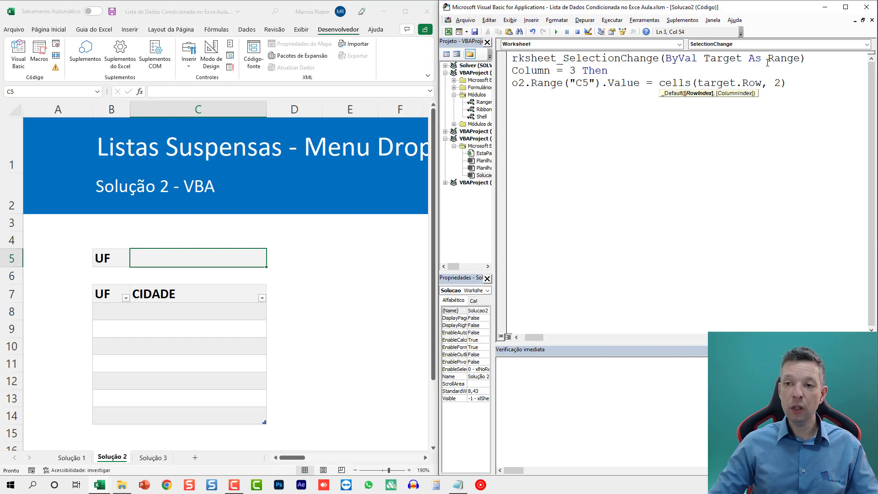
key("Right")
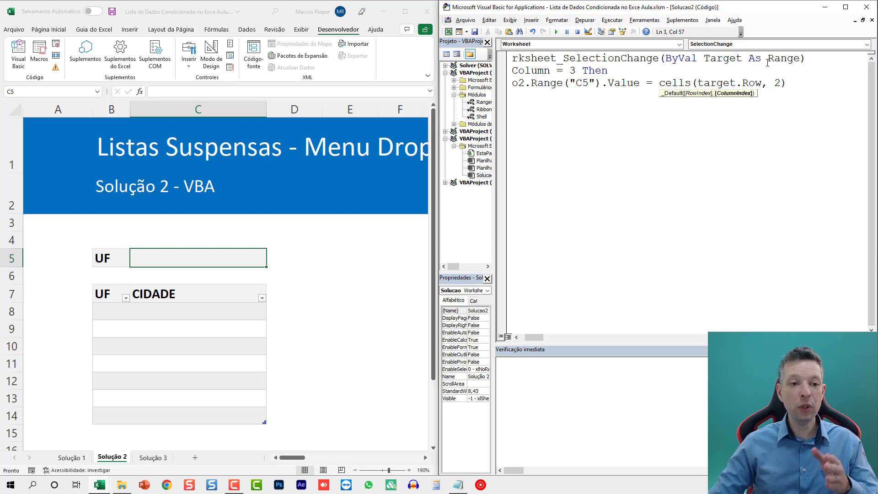
key("Right")
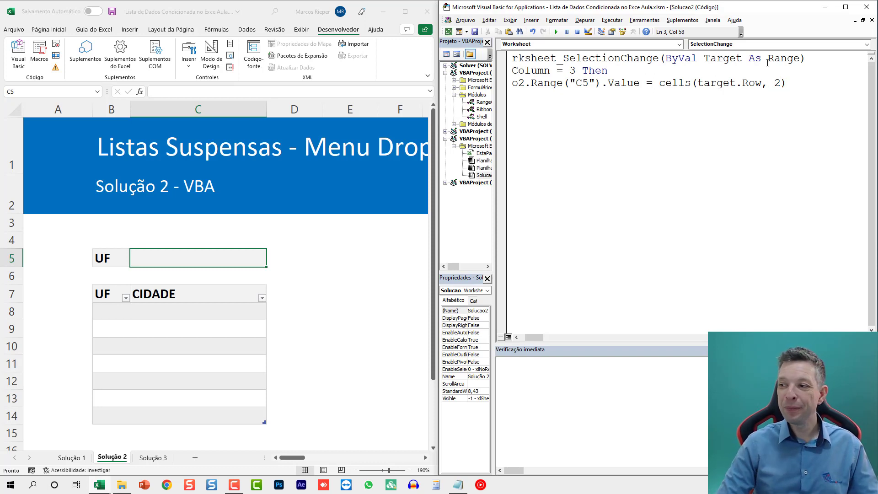
type("value")
key("Down")
key("Up")
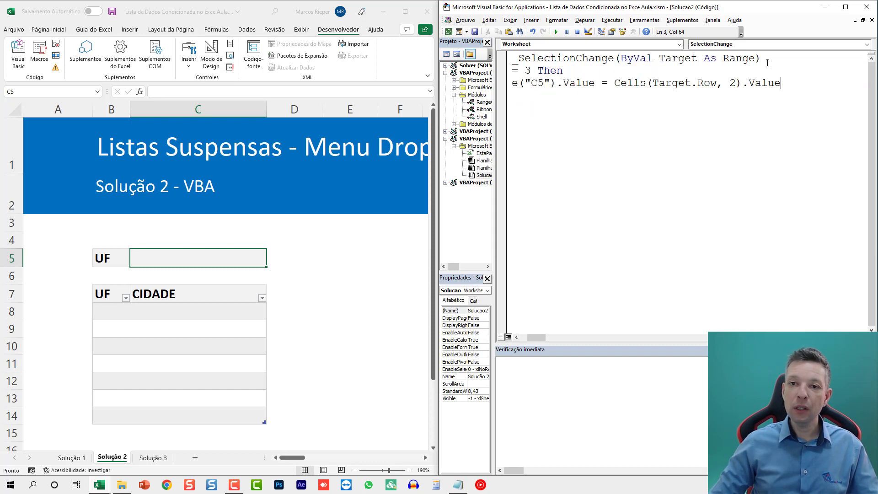
key("Home")
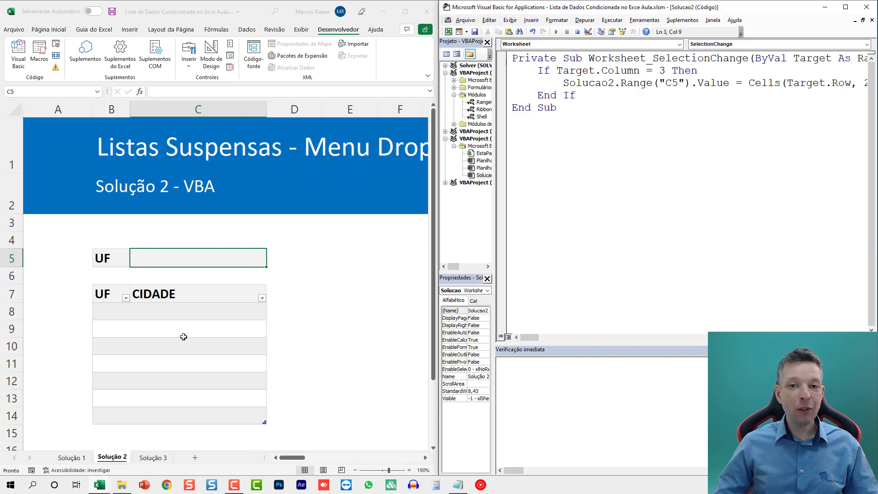
Set the UF in cell B9 to SC, then select the Cidade cell C9 to trigger the procedure.
left_click(115, 329)
type("sp")
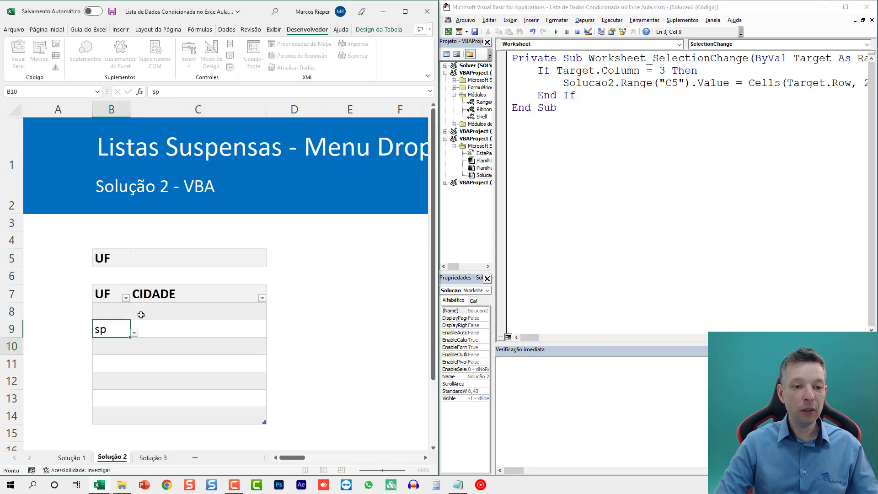
key("Return")
key("Up")
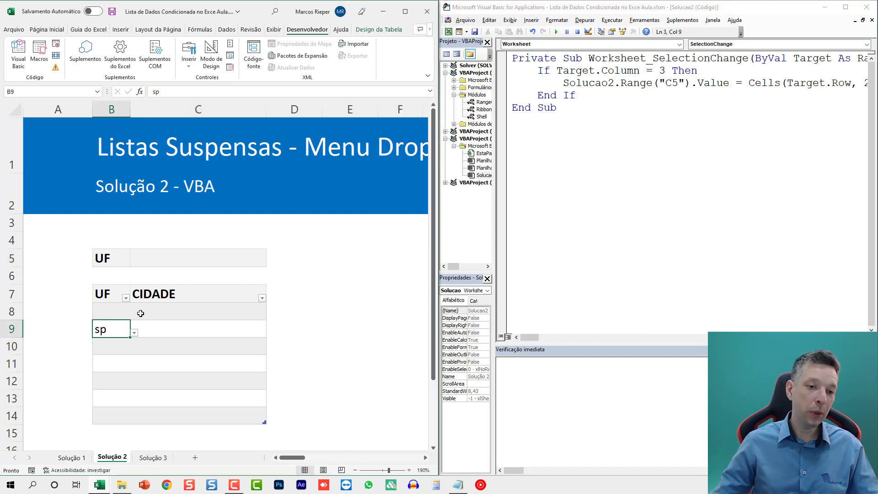
left_click(134, 334)
left_click(64, 390)
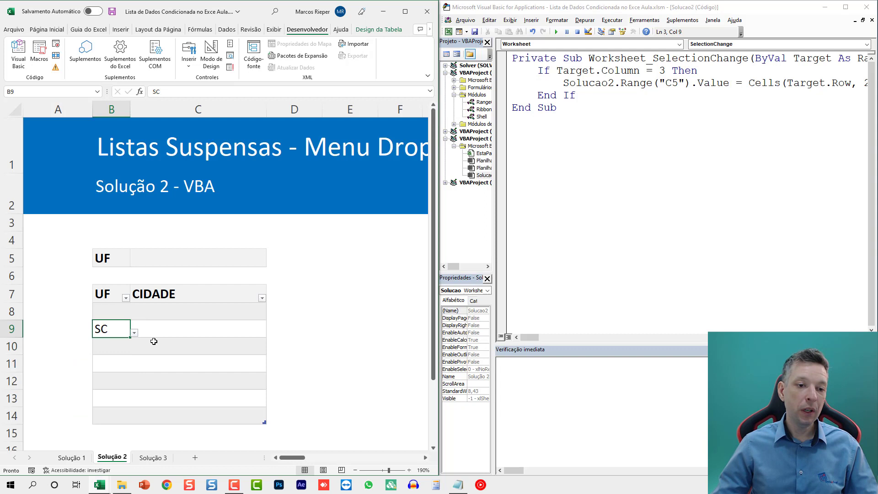
left_click(188, 331)
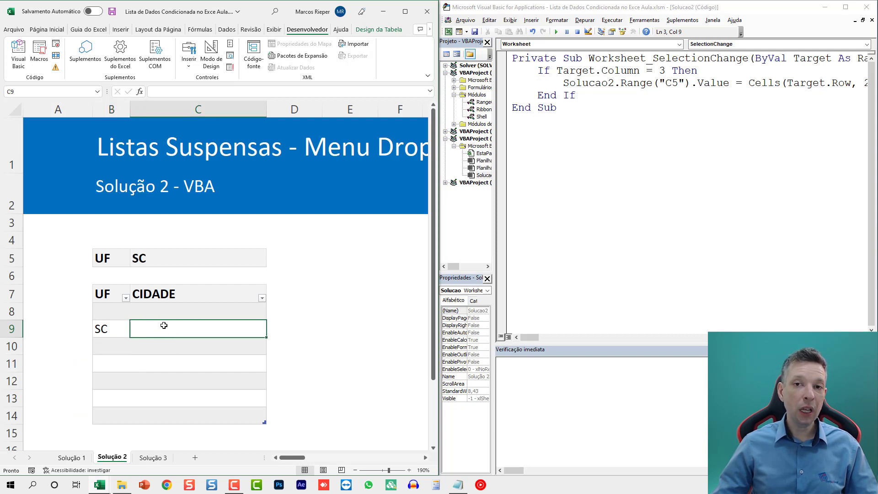
Set the UF in cell B10 to CE and select the Cidade cell beside it.
left_click(112, 346)
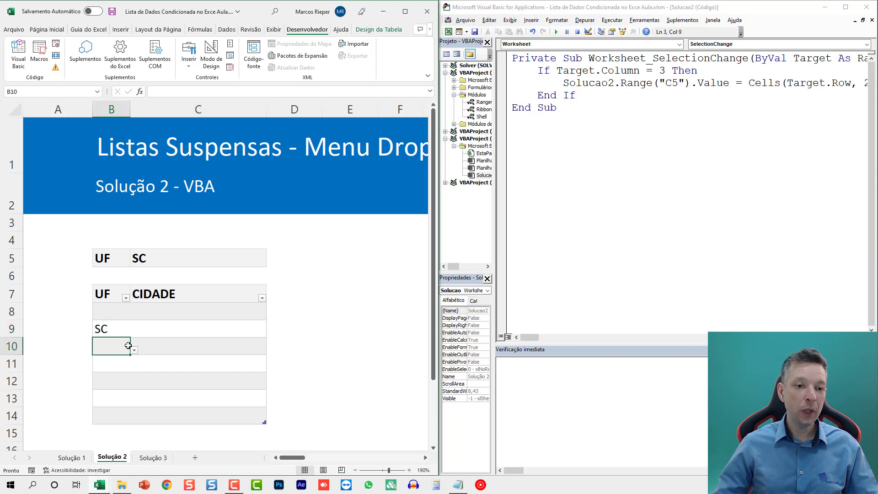
left_click(134, 351)
left_click(89, 417)
left_click(189, 347)
Alternate the selection between Cidade cells C9 and C10 to check the UF copied into C5.
left_click(180, 328)
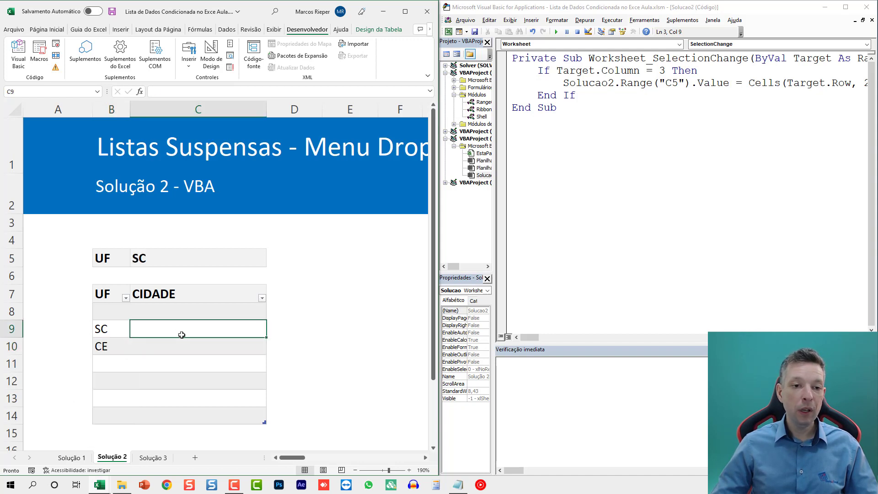
left_click(179, 344)
left_click(186, 331)
left_click(184, 346)
left_click(186, 330)
left_click(187, 344)
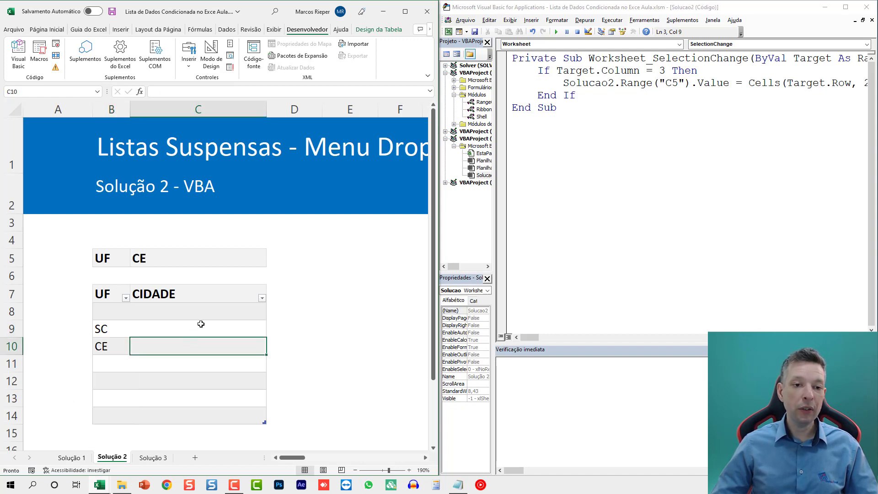
Set a breakpoint on the If Target.Column = 3 line, select cell B9 and step through the procedure to its end.
left_click(502, 71)
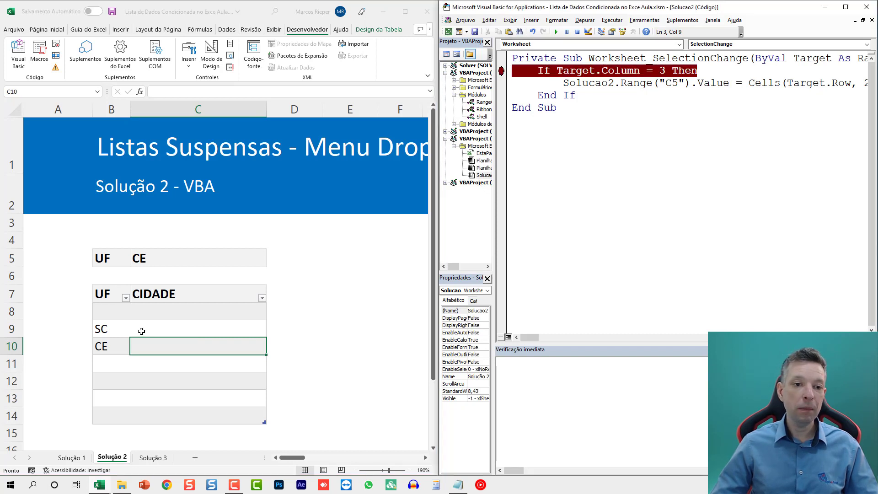
left_click(112, 330)
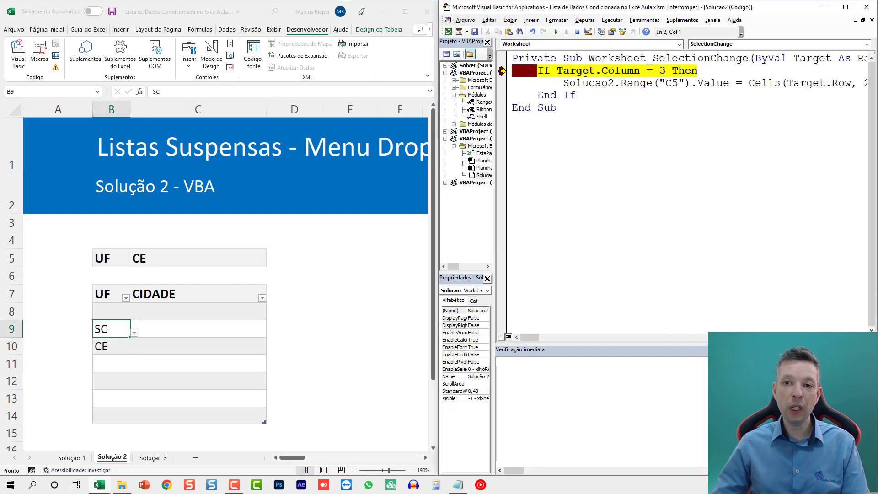
mouse_move(583, 69)
key("F8")
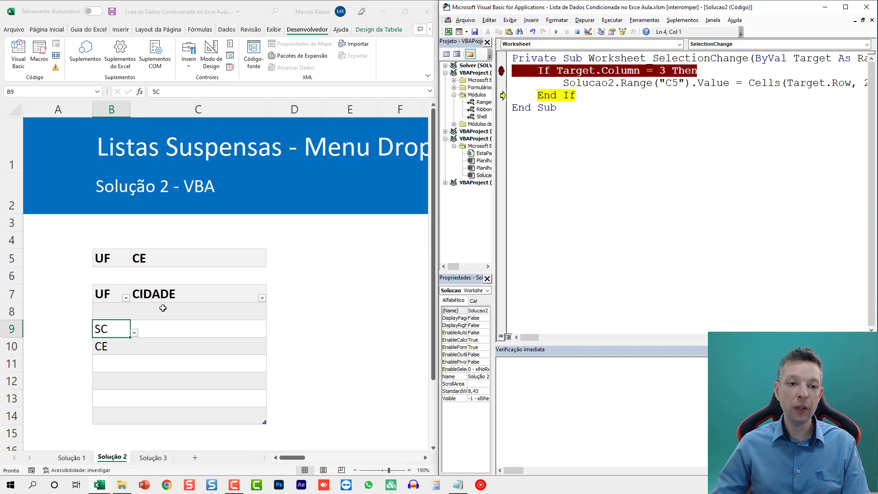
key("F8")
key("F8")
Select cell C9 to trigger the breakpoint and step into the C5 assignment line.
left_click(200, 323)
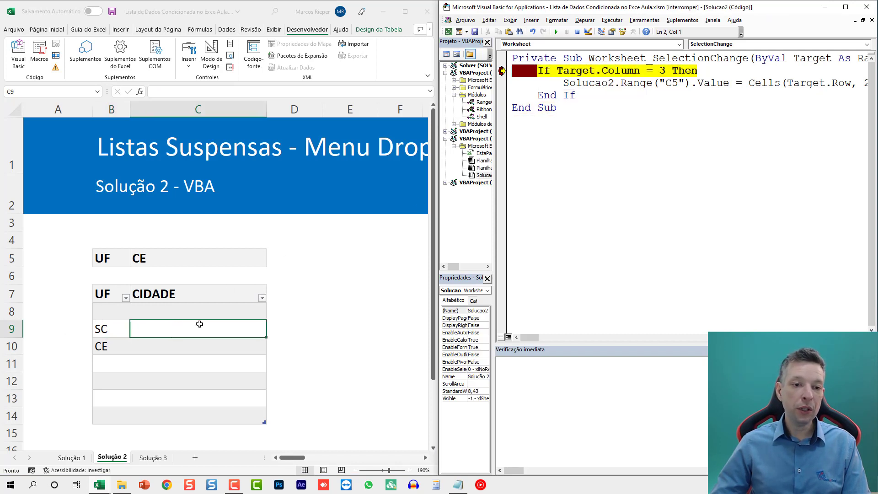
mouse_move(630, 69)
key("F8")
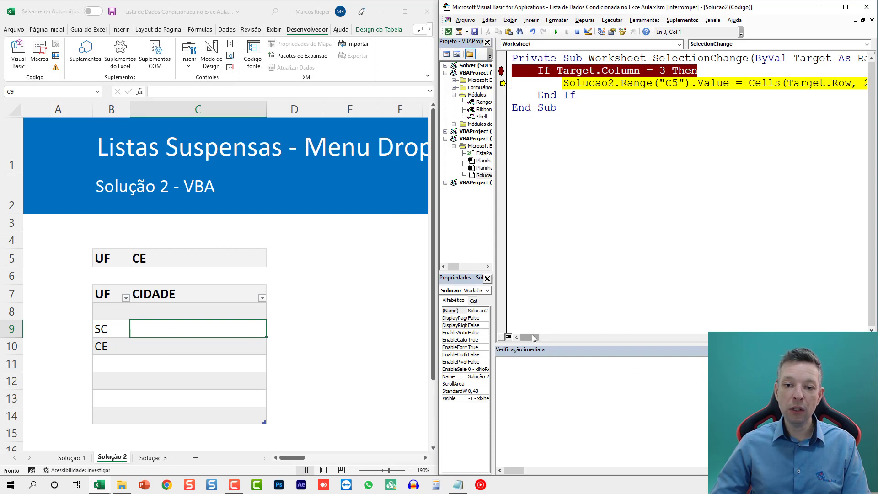
Evaluate ?Cells(Target.Row, 2).Value in the Immediate window while the code is paused.
left_click_drag(530, 337, 541, 337)
mouse_move(655, 82)
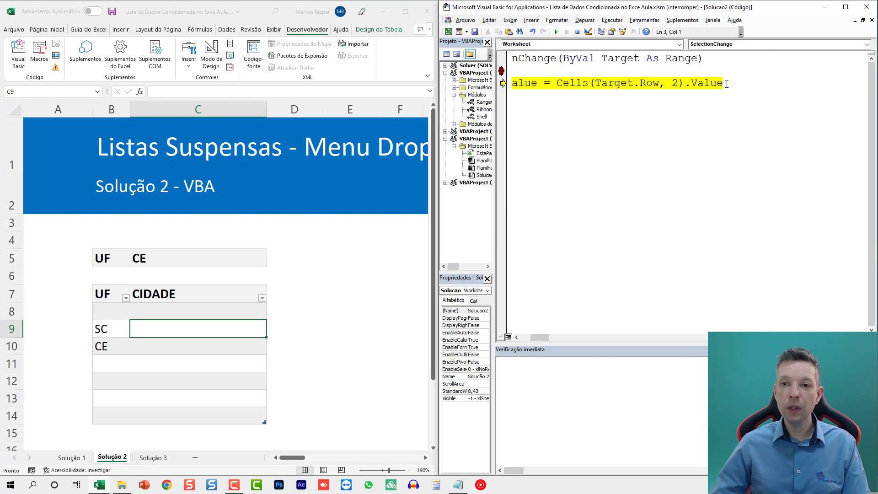
left_click_drag(727, 84, 556, 83)
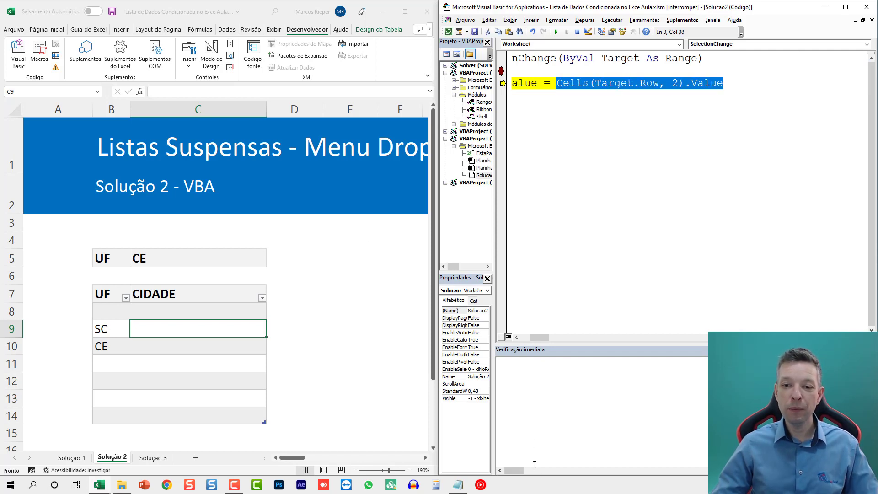
left_click(541, 411)
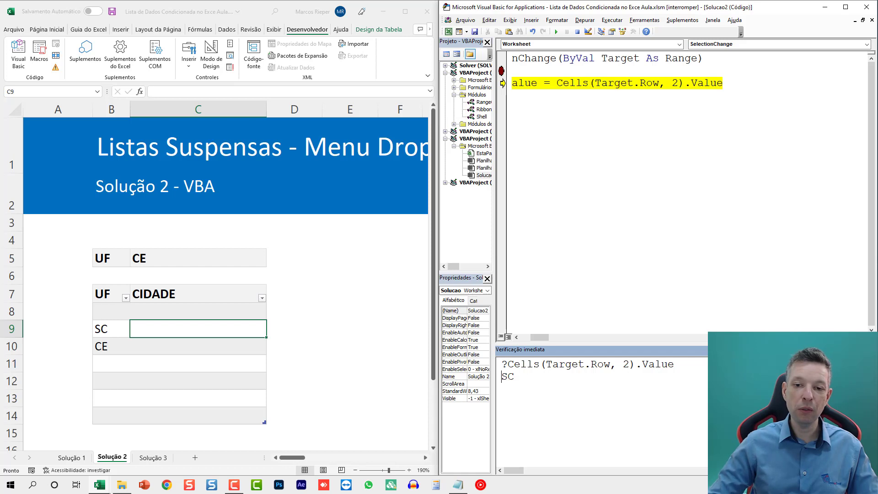
Step through the paused procedure to its end, remove the breakpoint on the If Target.Column = 3 line and return to the full-size worksheet.
left_click_drag(541, 337, 530, 341)
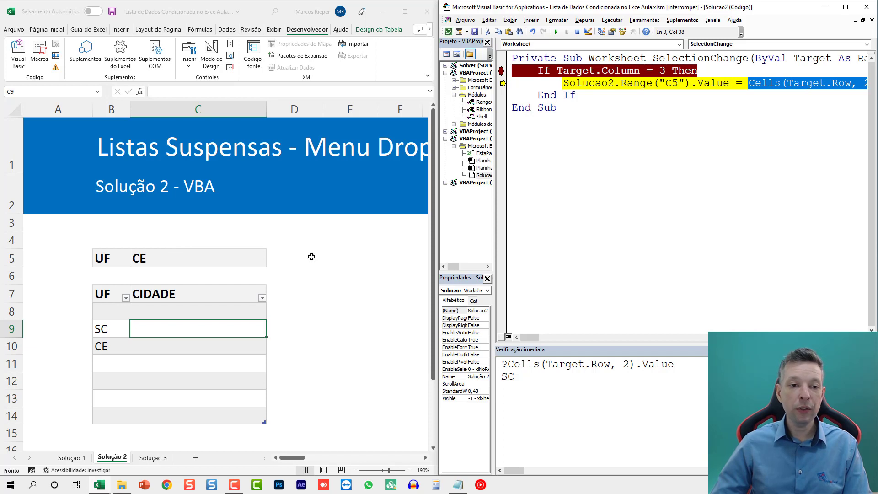
left_click(682, 117)
key("F8")
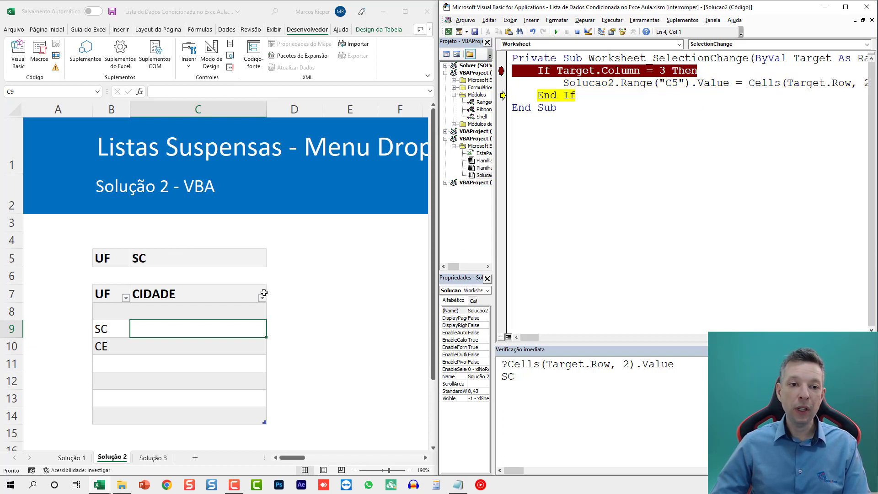
key("F8")
key("F8")
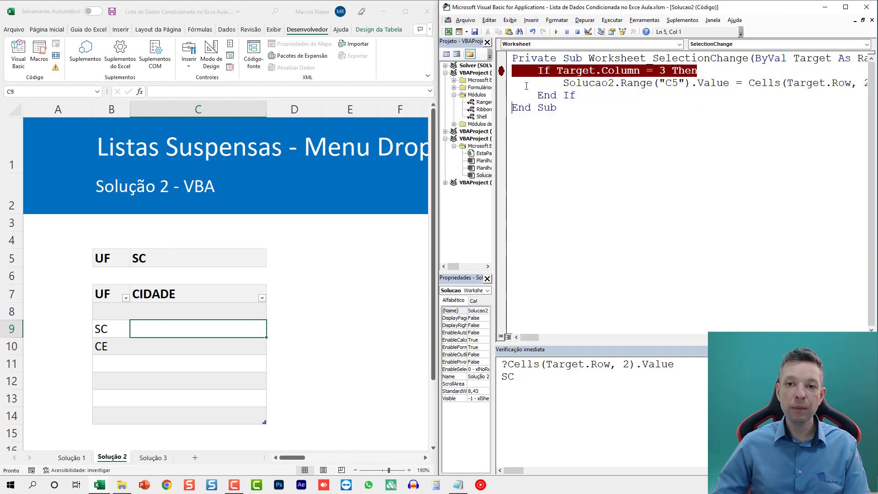
left_click(501, 71)
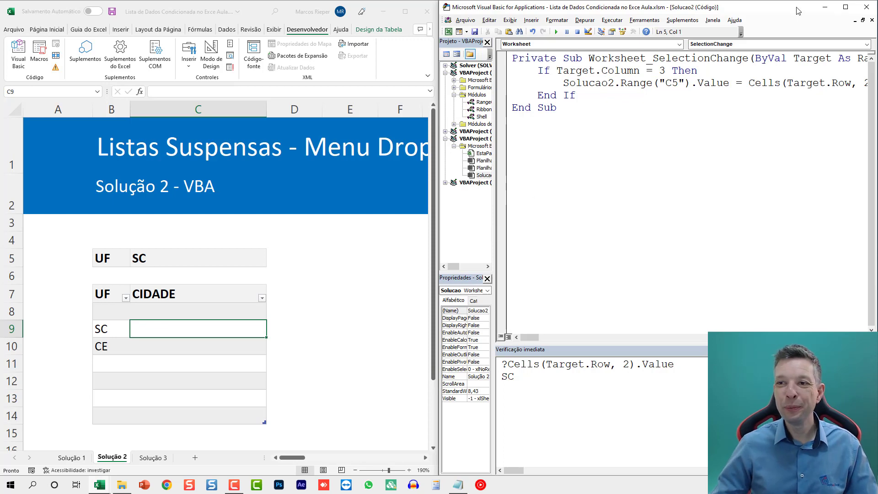
left_click(405, 11)
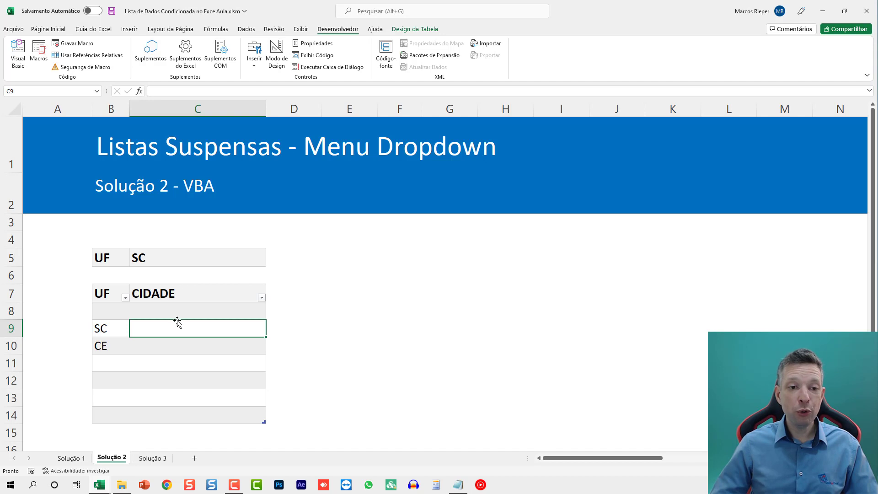
Start a formula in cell E8 of Solução 2 with the DESLOC function.
left_click(317, 308)
left_click(383, 318)
key("Left")
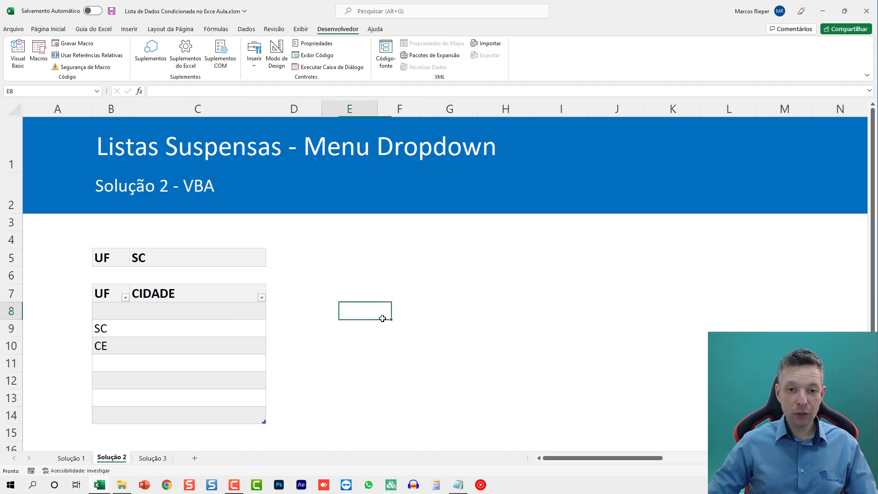
type("=desl")
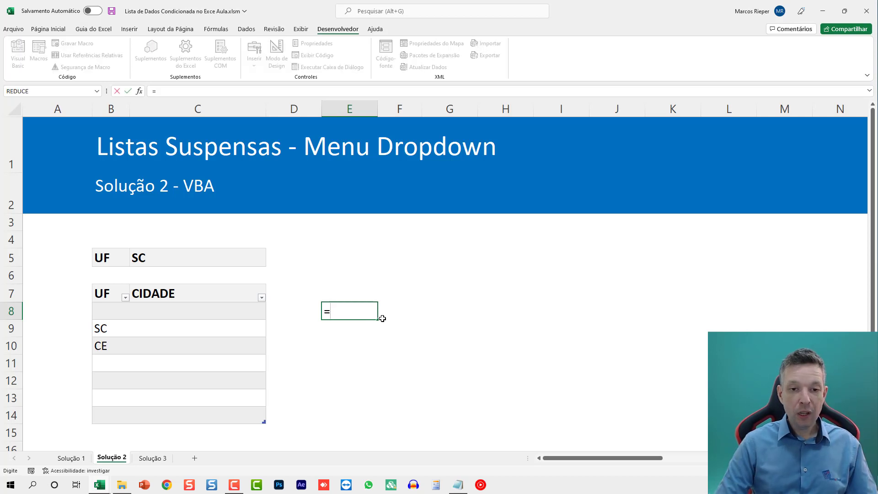
key("BackSpace")
key("BackSpace")
key("BackSpace")
key("BackSpace")
type("DESLOC(")
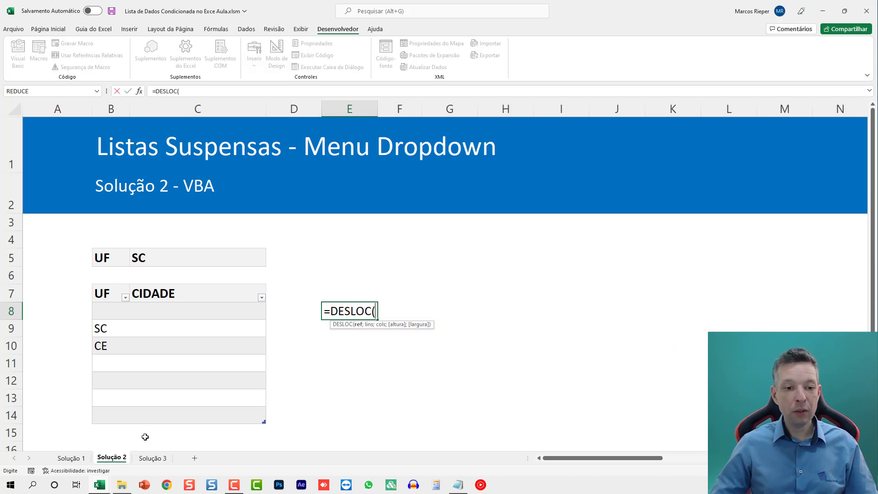
Set the DESLOC reference to the Cidade header of the base table on Solução 1, tCidades[[#Cabeçalhos];[Cidade]].
left_click(70, 457)
left_click(130, 198)
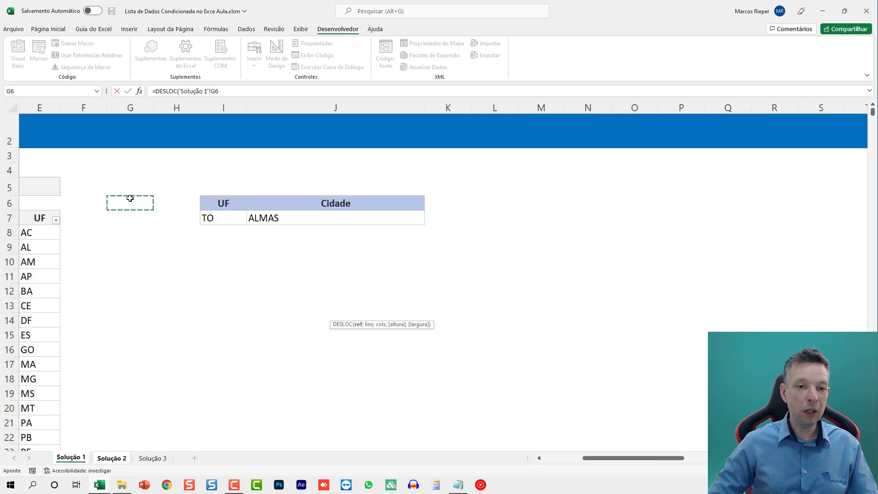
scroll(130, 198, "left", 4)
left_click(211, 220)
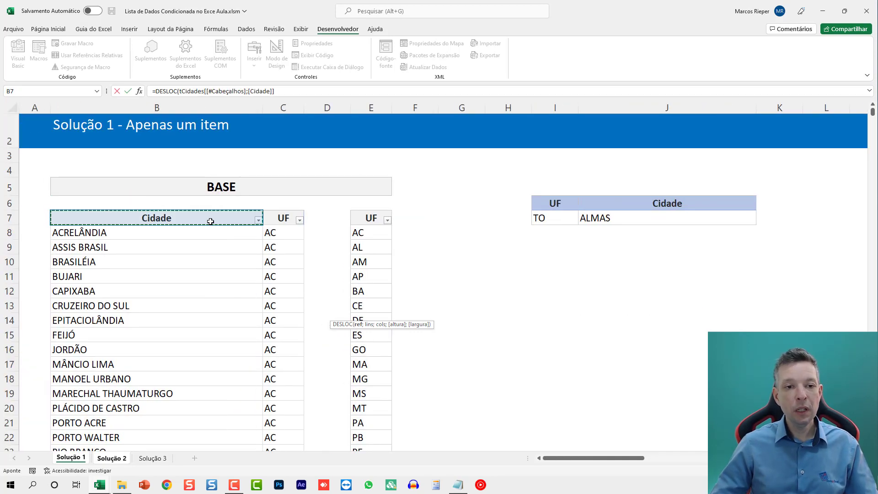
type(";")
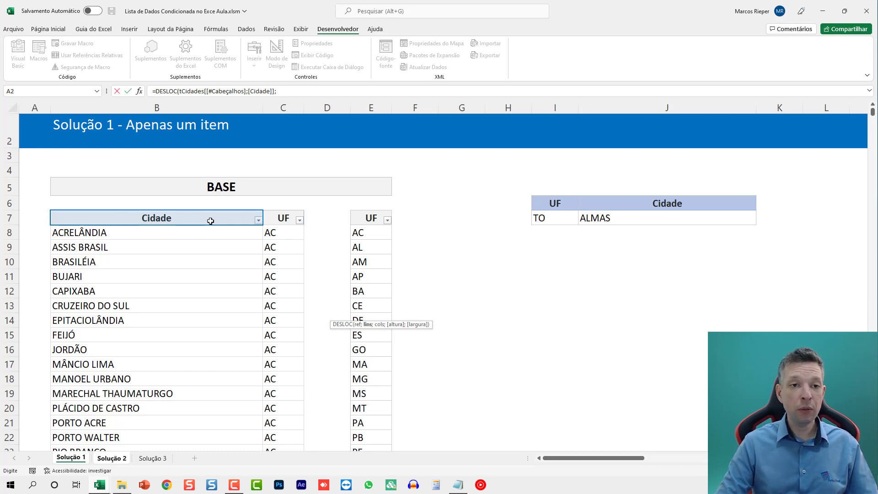
Nest CORRESP as the DESLOC row argument, with $C$5 as the lookup value and no sheet name in the reference.
type("CORRESP")
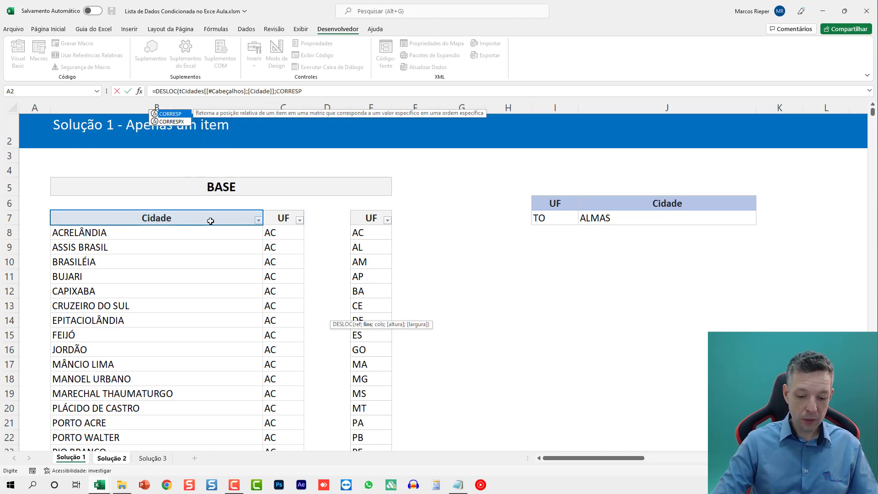
type("(")
left_click(113, 459)
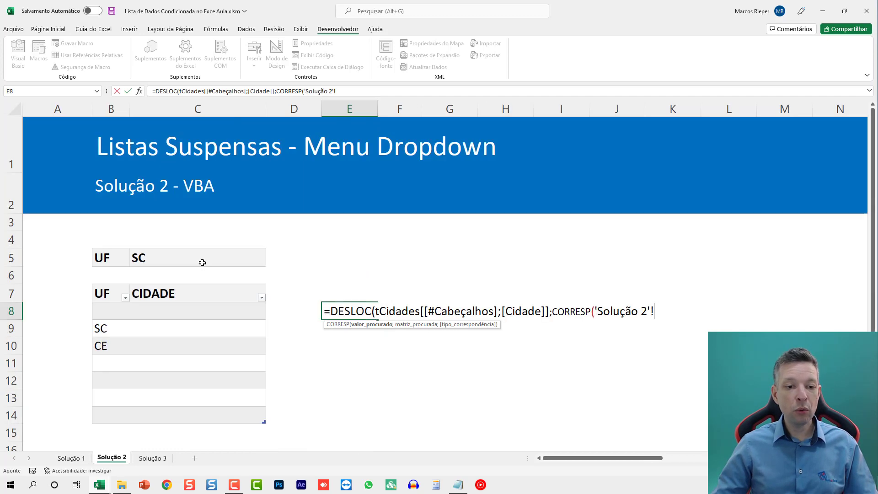
left_click_drag(595, 311, 656, 313)
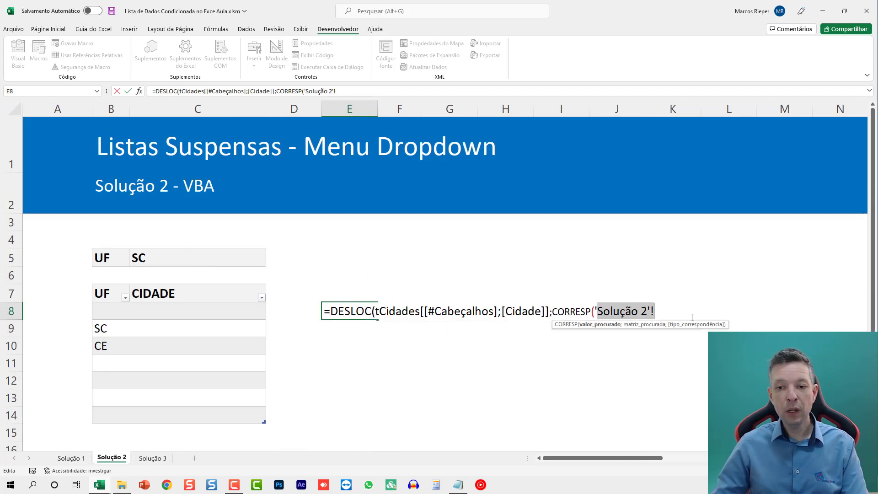
key("BackSpace")
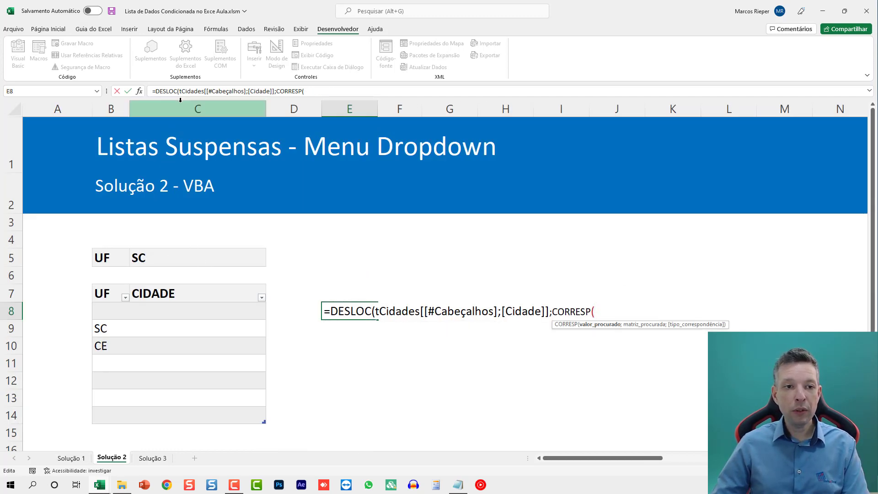
left_click(178, 253)
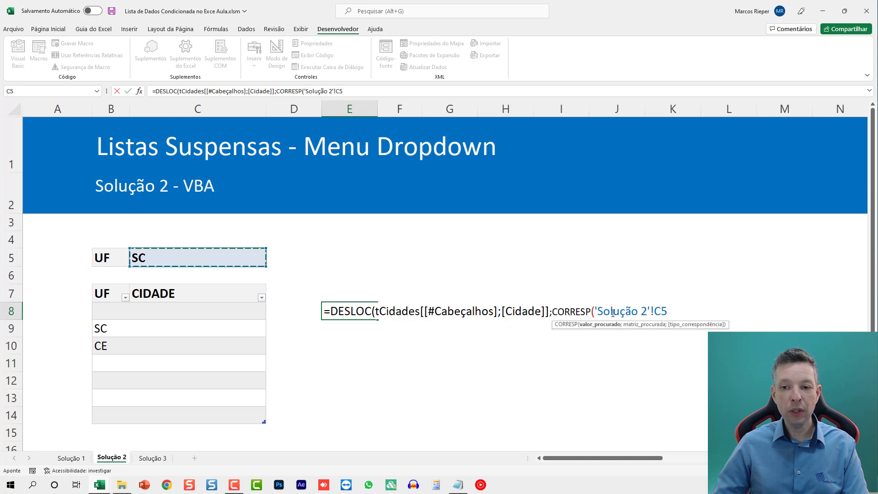
left_click_drag(594, 312, 763, 316)
type("C5")
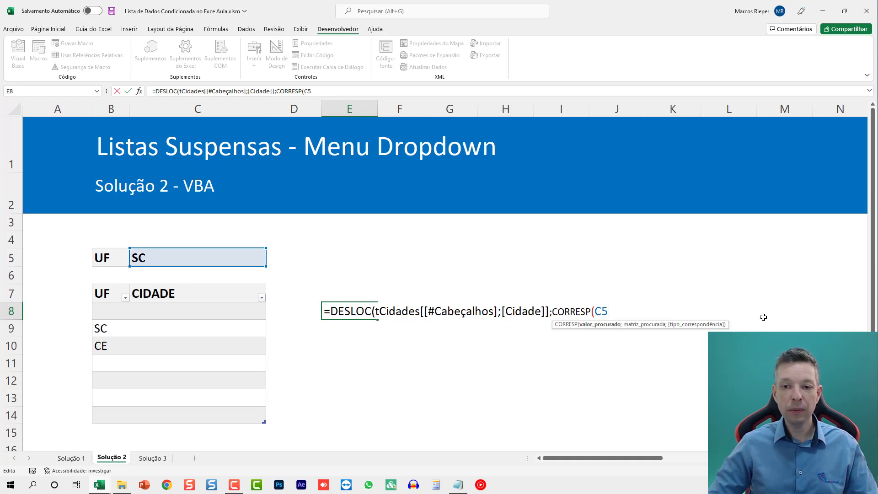
key("F4")
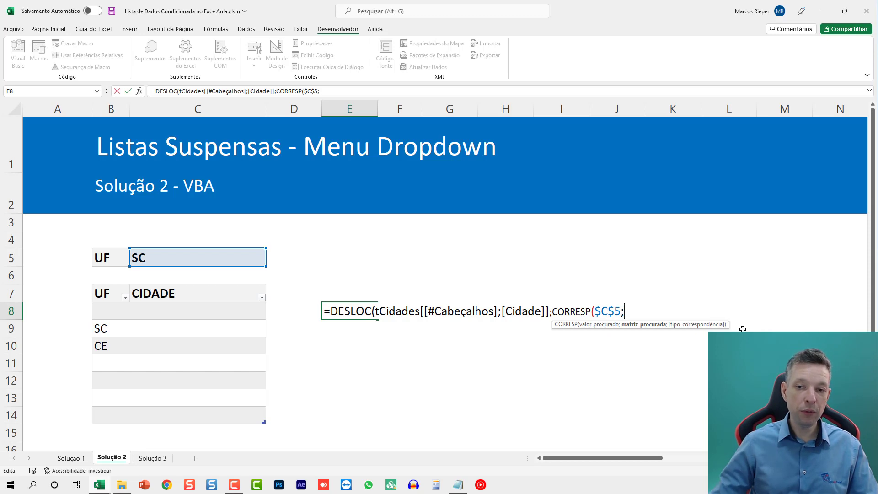
type(";")
Complete CORRESP with the base table's UF column, tCidades[UF], as the lookup array and 0 for an exact match.
left_click(71, 457)
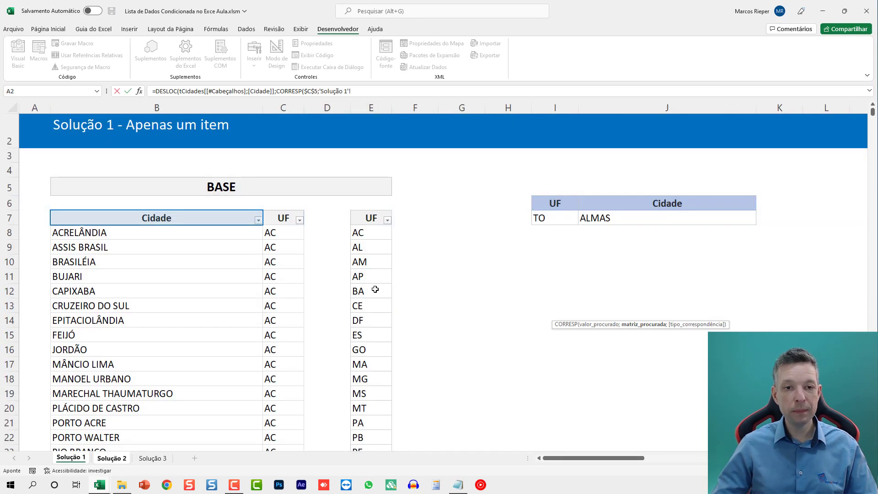
left_click(284, 218)
key("Down")
key("ctrl+shift+Down")
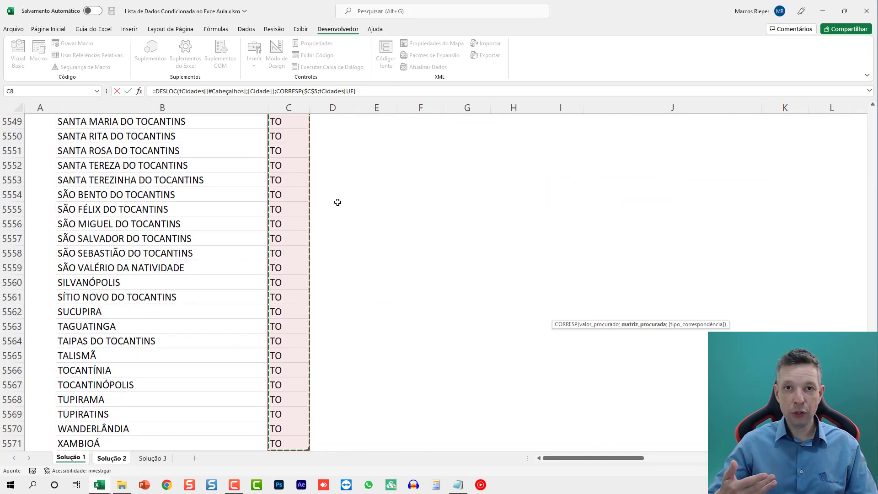
type(";")
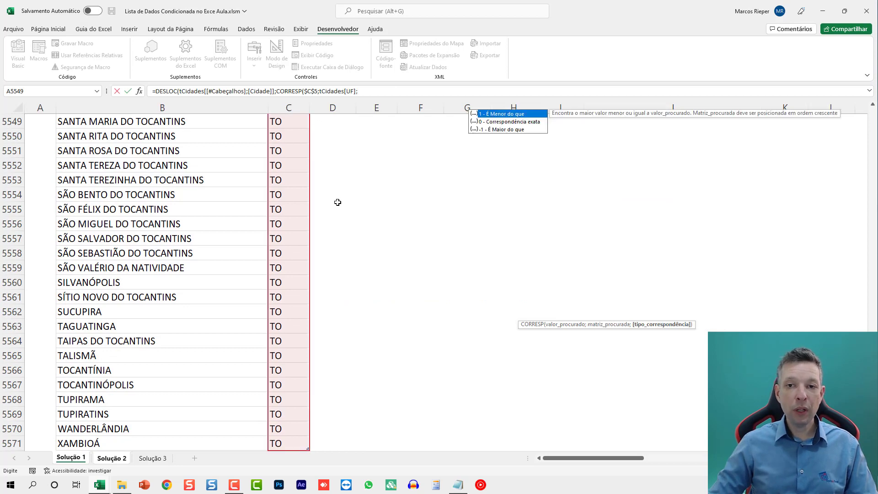
type("0);")
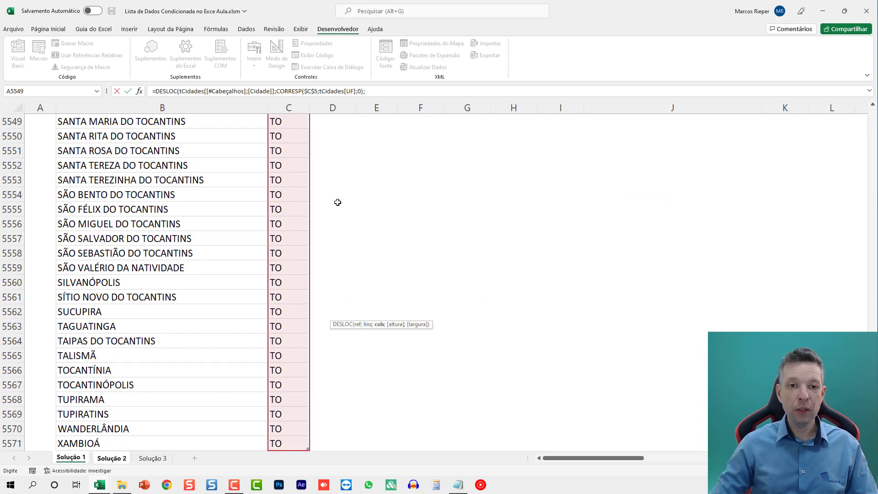
Leave the DESLOC column argument empty, without the 'Solução 2'! reference, and continue the formula on a new line.
left_click(115, 459)
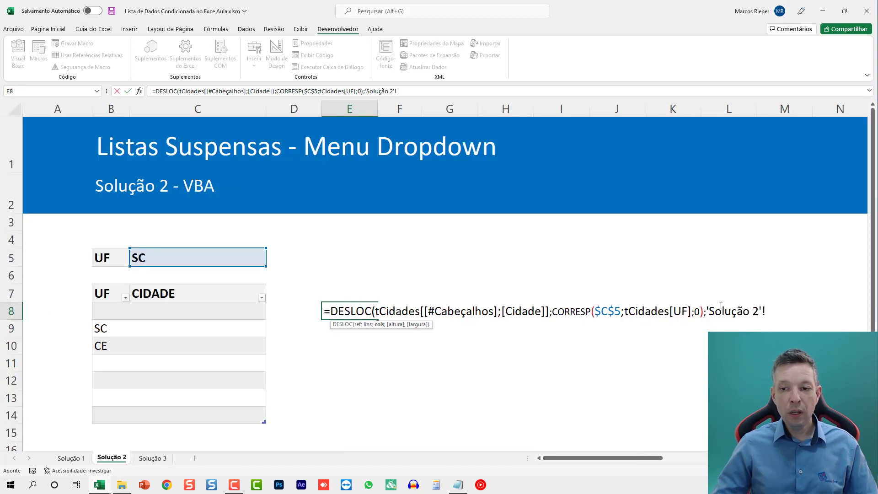
left_click_drag(708, 311, 768, 312)
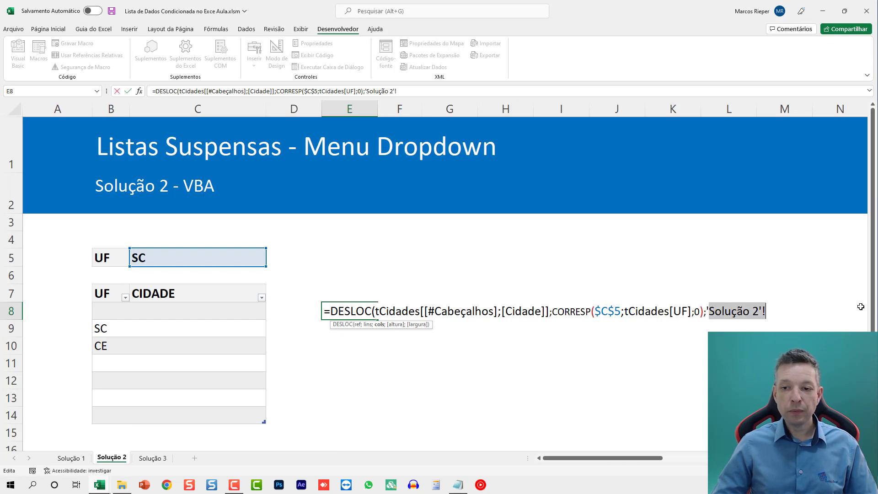
key("BackSpace")
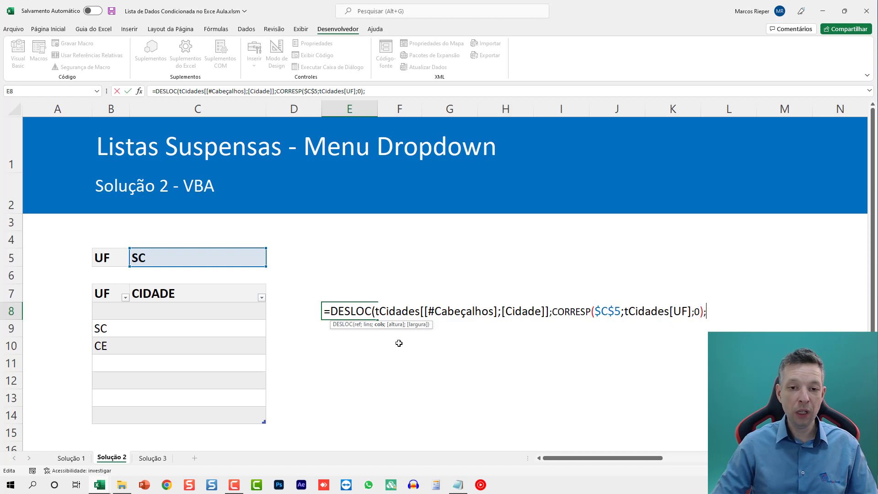
type(";")
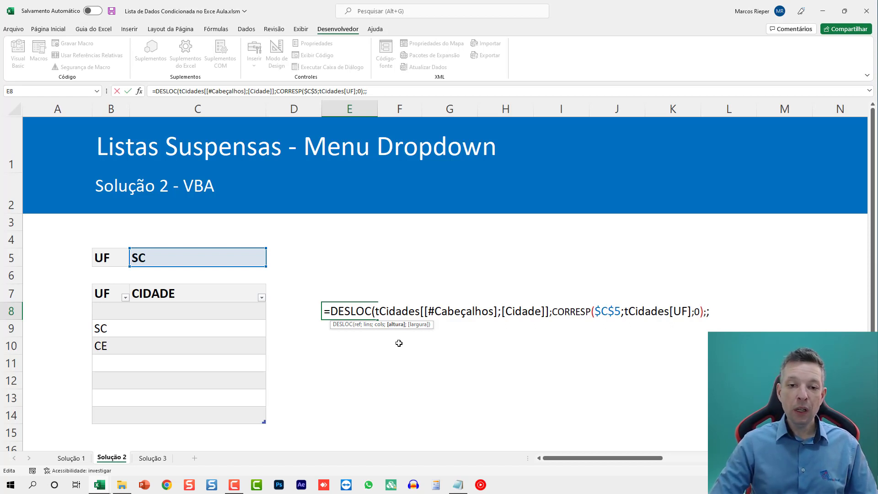
key("alt+Return")
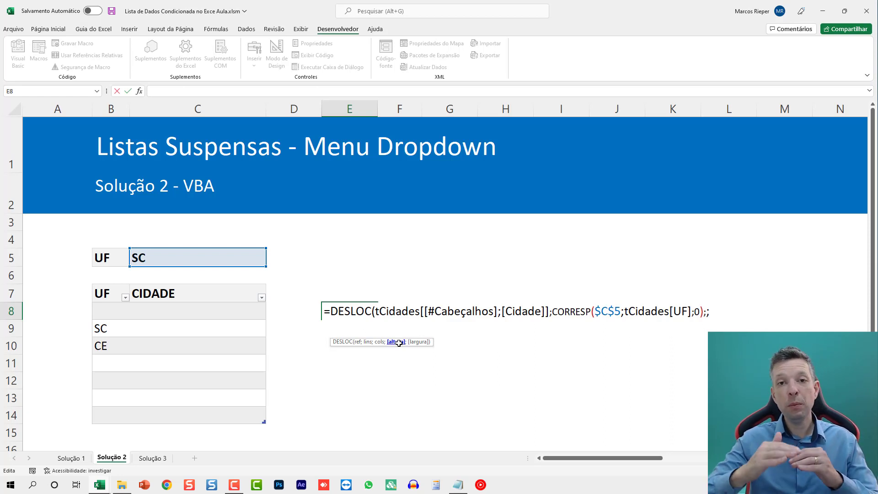
Add CONT.SE as the DESLOC height argument, with tCidades[UF] from Solução 1 as its range.
type("CONT.")
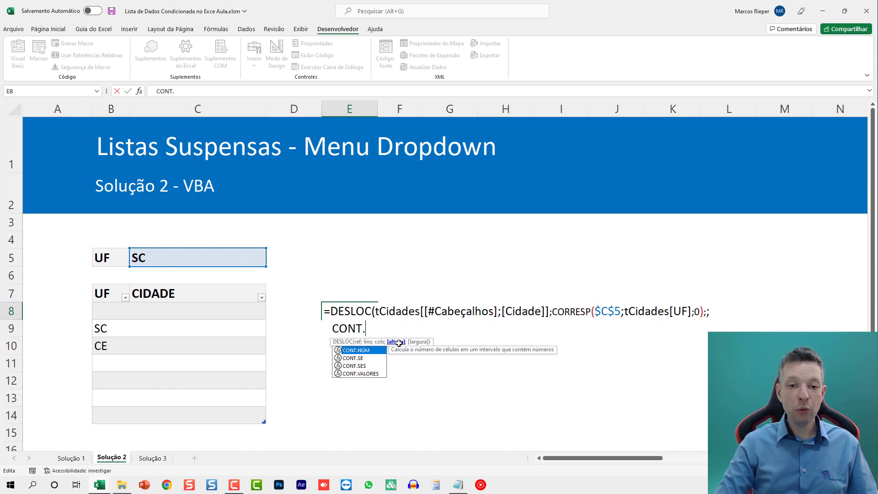
type("SE(")
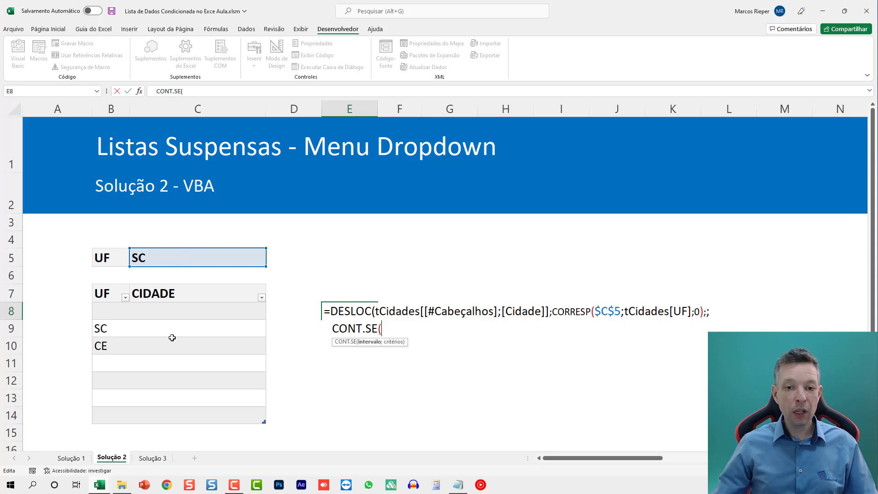
left_click(78, 458)
left_click(287, 213)
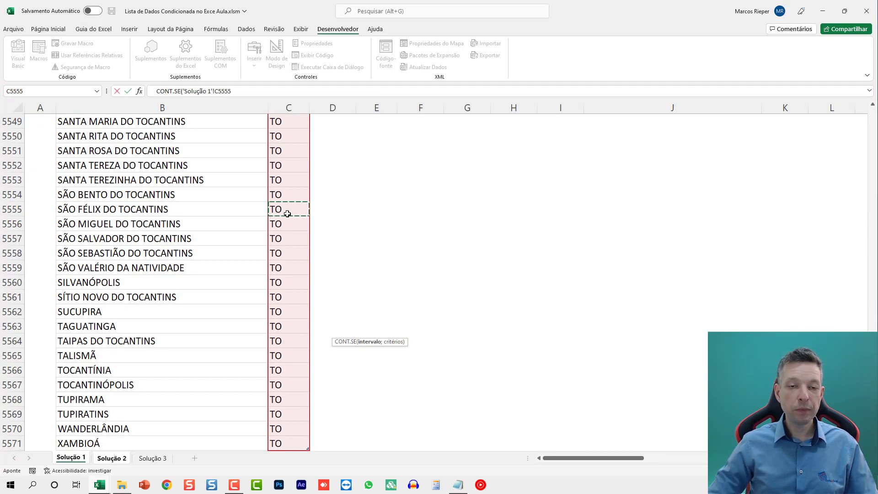
key("ctrl+shift+Up")
key("ctrl+shift+Down")
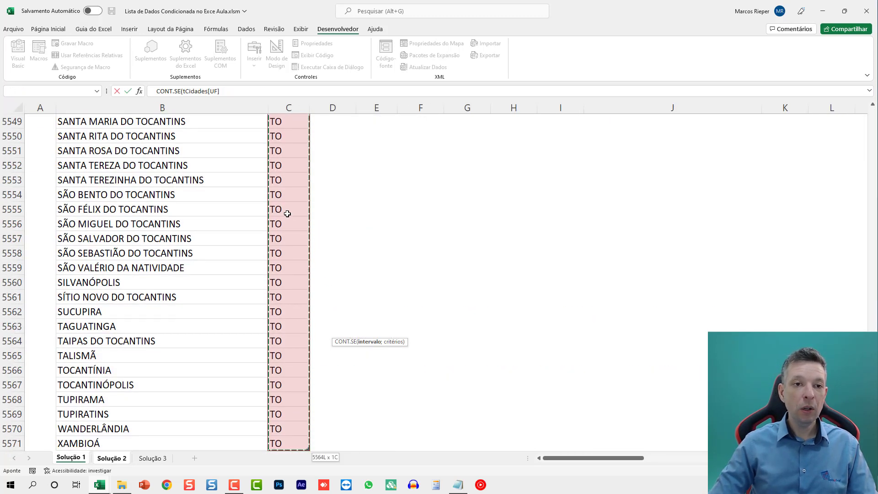
type(";")
Set the CONT.SE criterion to $C$5 without a sheet name and close the function.
left_click(112, 458)
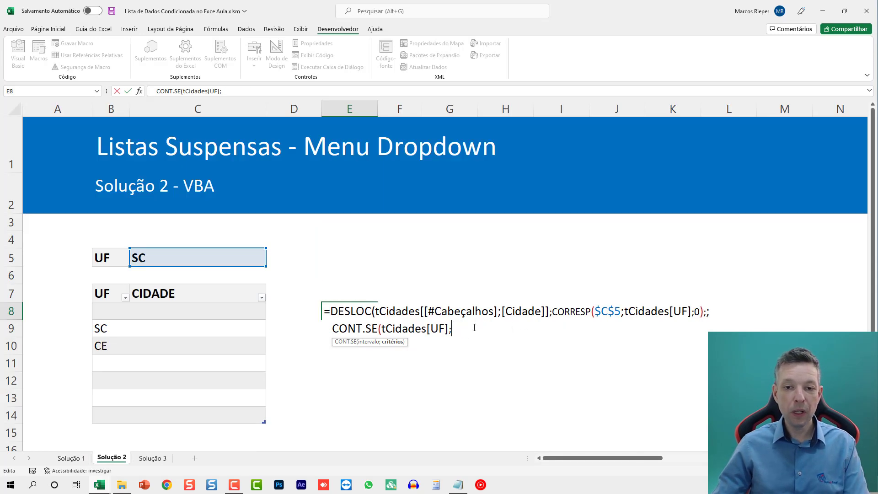
left_click(184, 257)
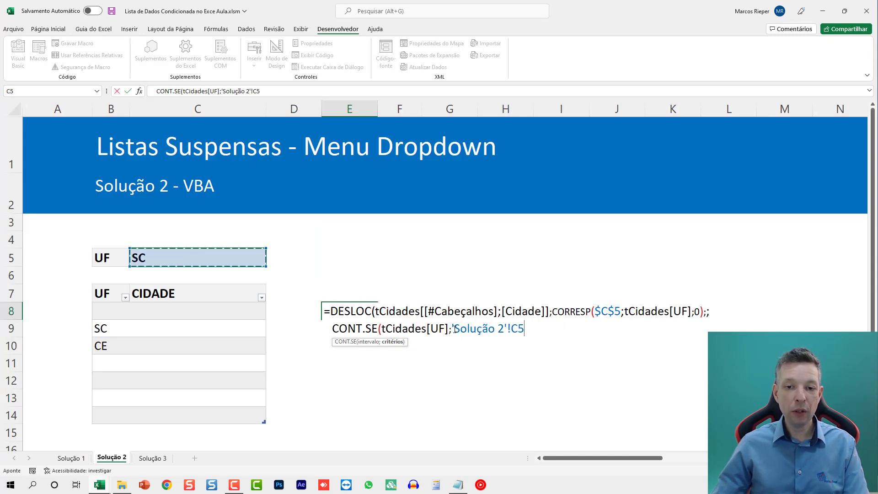
left_click_drag(452, 328, 606, 328)
type("C5")
key("F4")
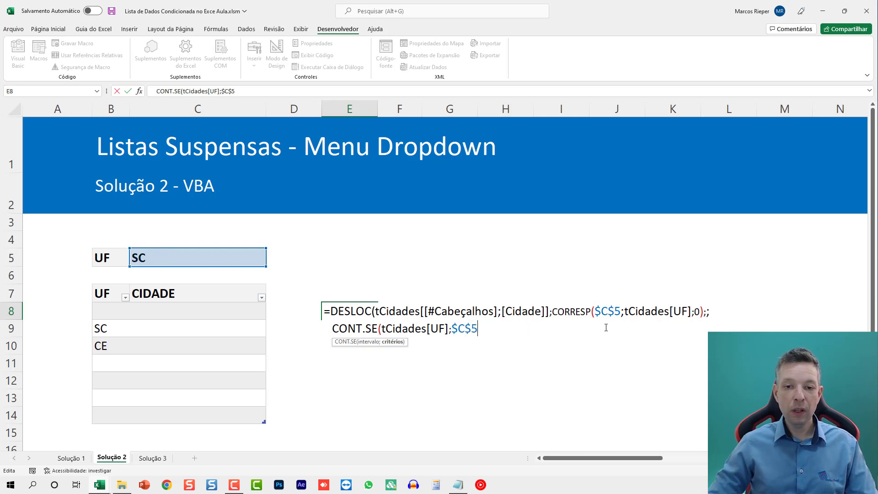
type(")")
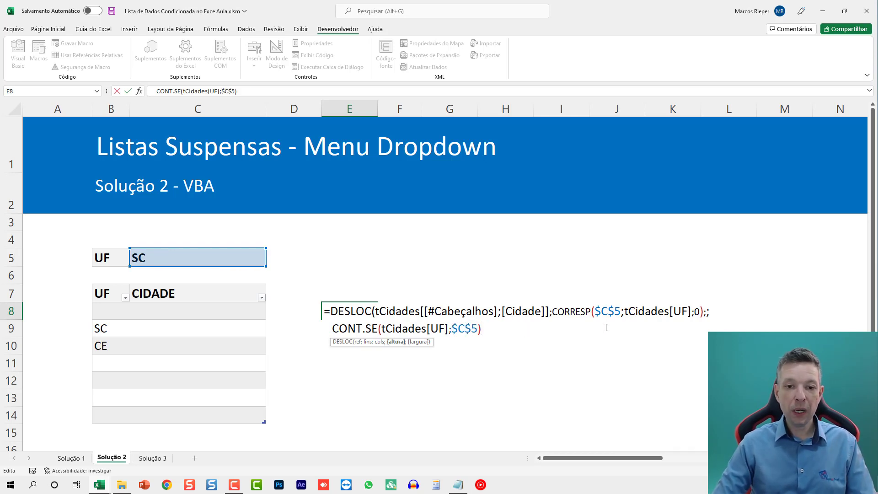
Close and enter the DESLOC formula in E8, and check its city list for the SC and CE rows.
type(")")
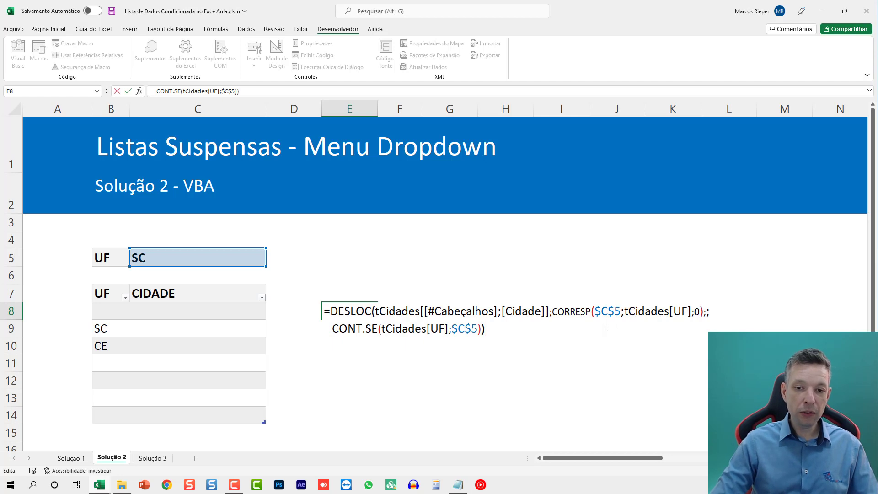
key("Return")
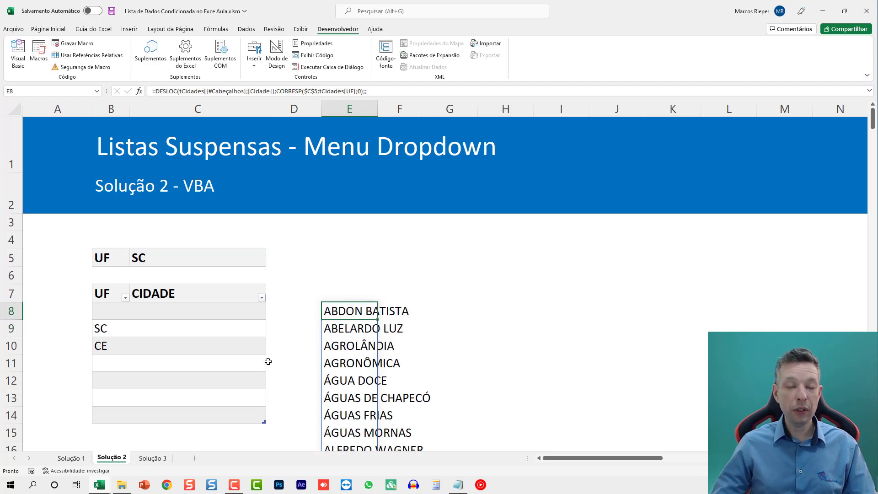
left_click(160, 342)
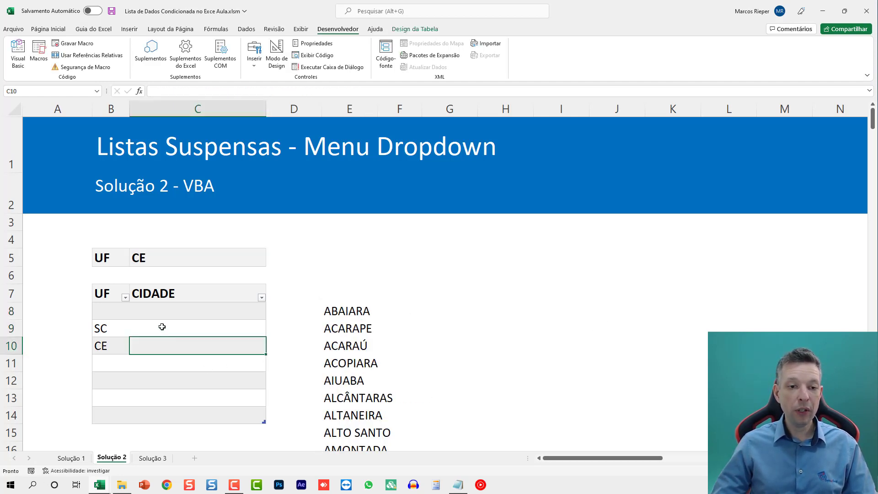
left_click(159, 327)
left_click(165, 347)
left_click(175, 327)
left_click(174, 341)
left_click(173, 330)
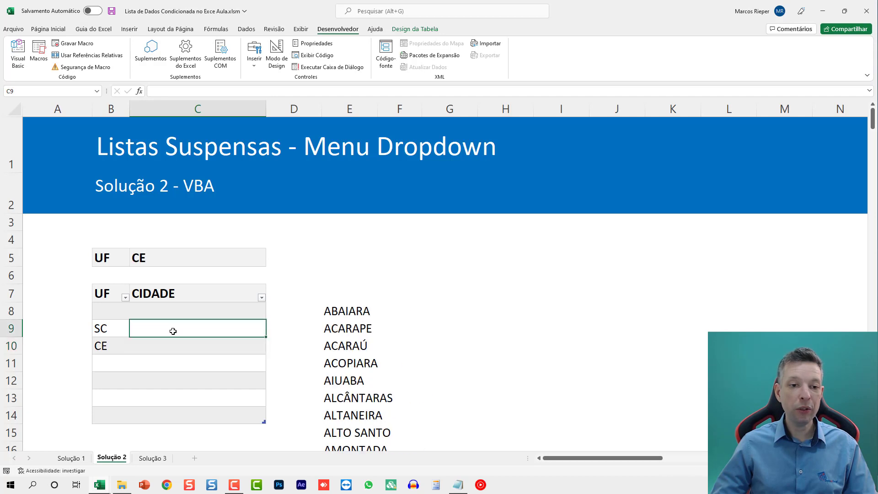
left_click(169, 345)
left_click(158, 362)
Choose BA as the UF in cell B11 of the table.
left_click(116, 360)
left_click(134, 366)
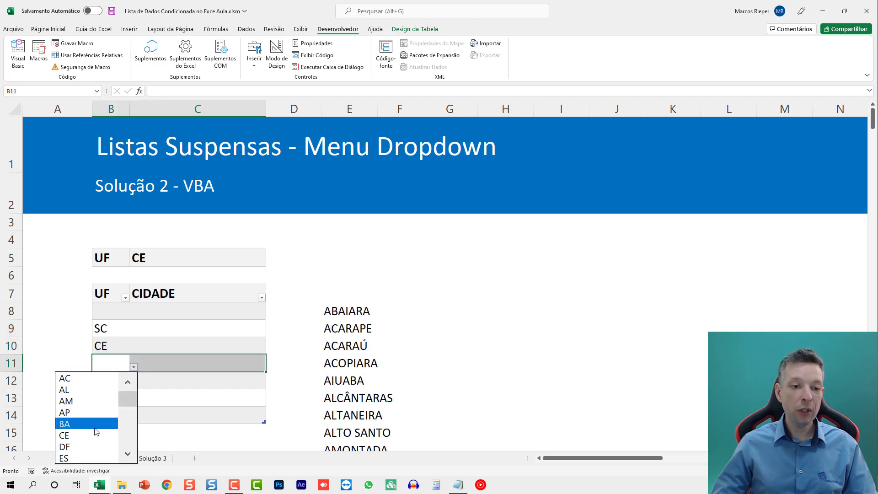
left_click(64, 416)
Move through the CIDADE cells of the filled and empty rows to check how C5 and the city list respond.
left_click(181, 362)
left_click(179, 346)
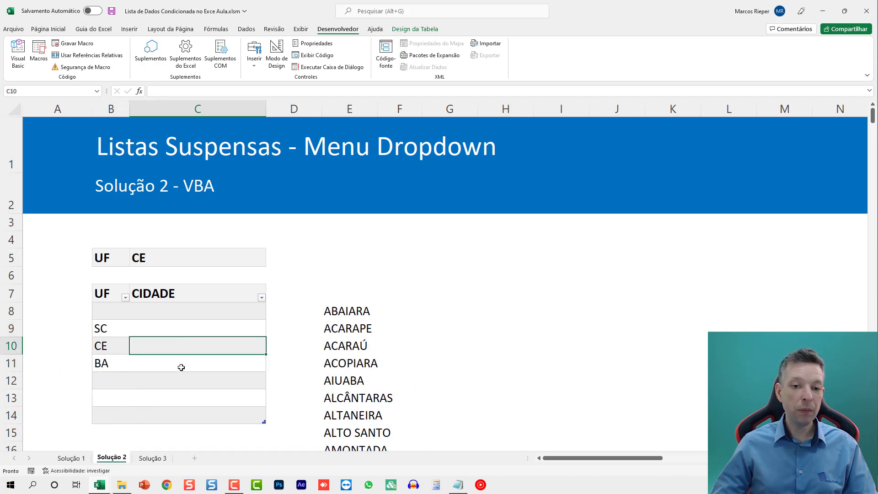
left_click(180, 364)
left_click(186, 327)
key("Down")
key("Down")
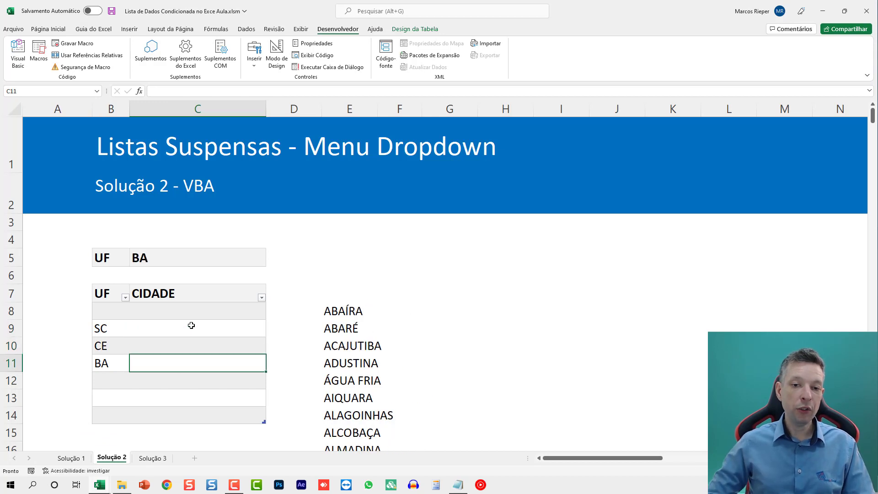
key("Up")
key("Up")
key("Up")
key("Down")
key("Down")
key("Down")
key("Down")
key("Down")
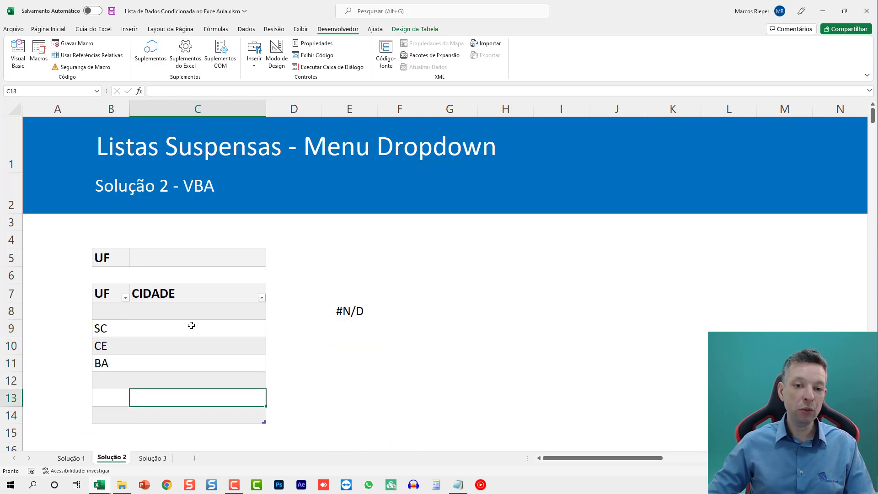
key("Up")
key("Up")
key("Up")
key("Up")
key("Up")
key("Up")
key("Down")
key("Down")
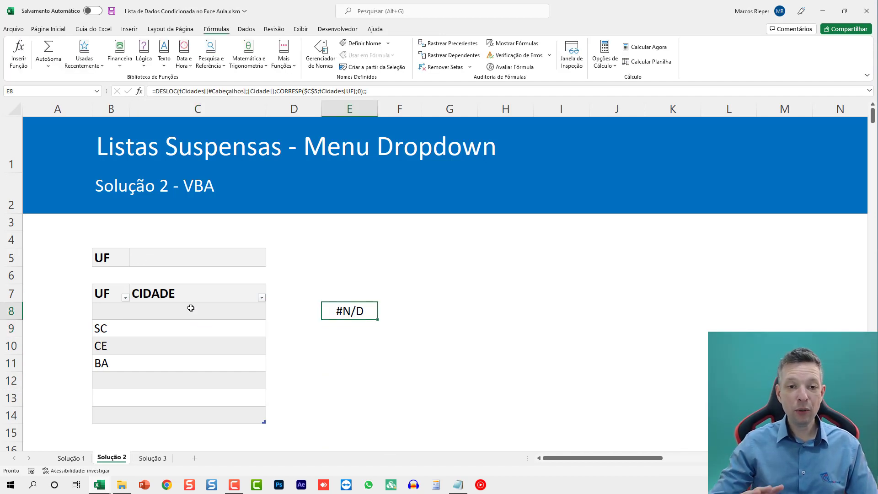
Copy the entire DESLOC formula text from cell E8 and leave the cell's edit mode.
key("F2")
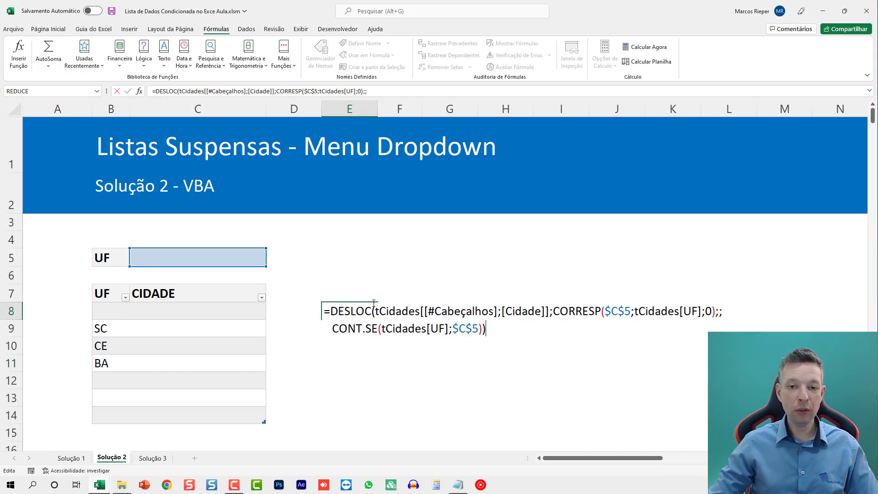
key("ctrl+shift+Home")
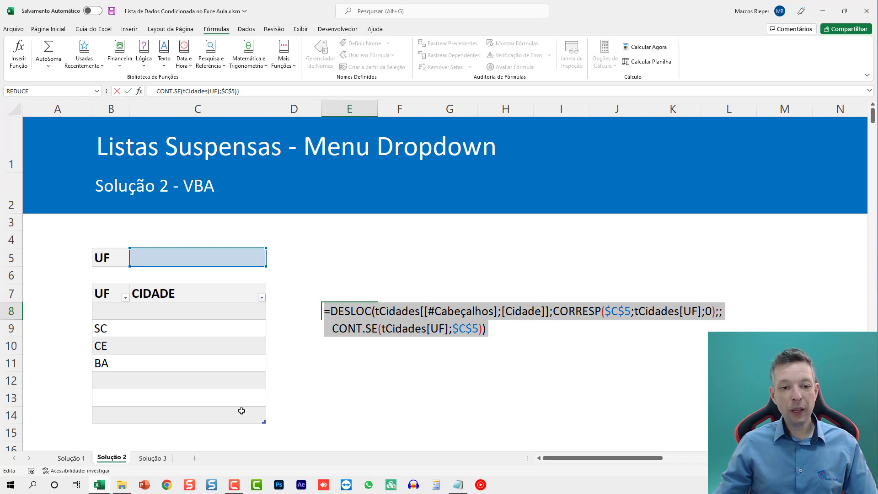
key("Escape")
left_click_drag(235, 414, 232, 344)
left_click(335, 293)
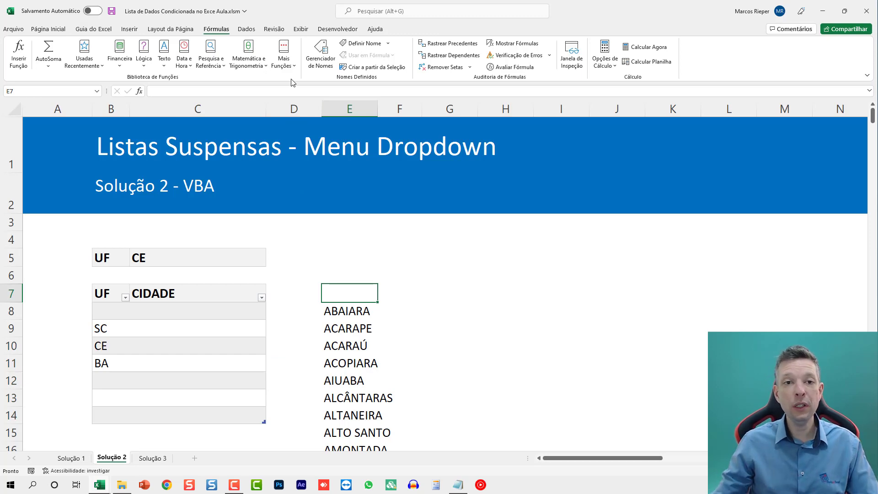
Create a new defined name Sol2Cidades that refers to the copied DESLOC formula.
left_click(320, 54)
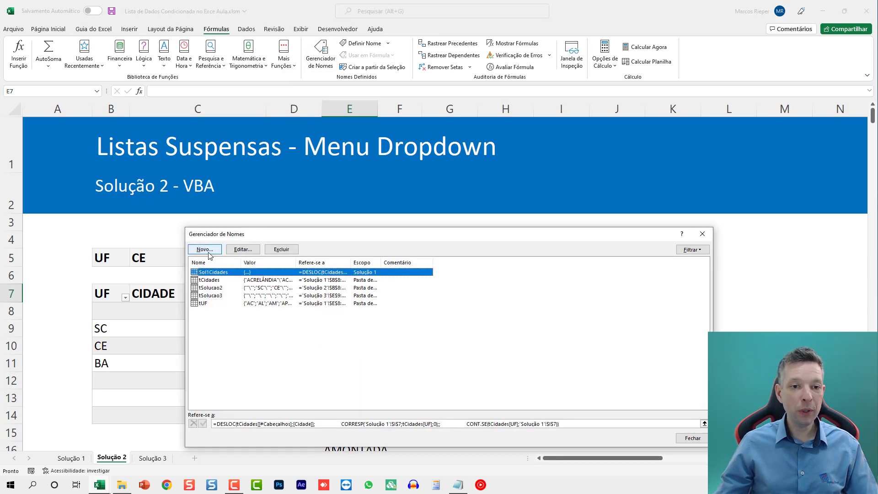
left_click(204, 250)
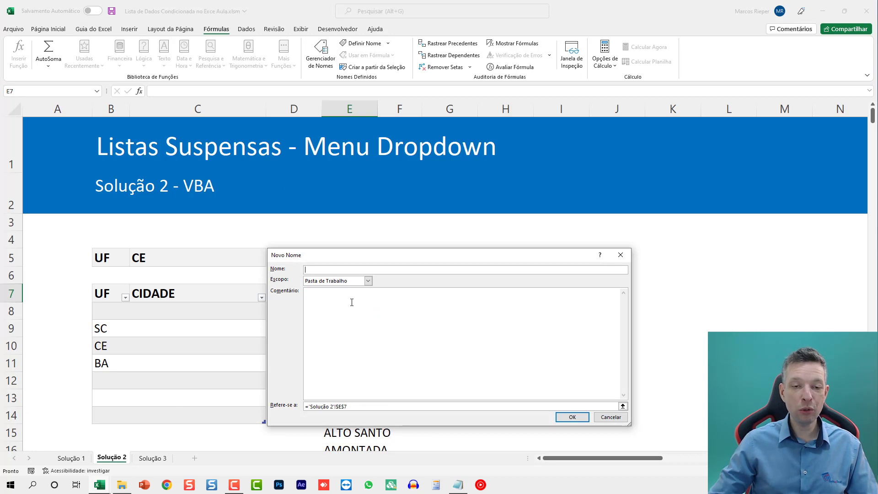
type("Sol2C")
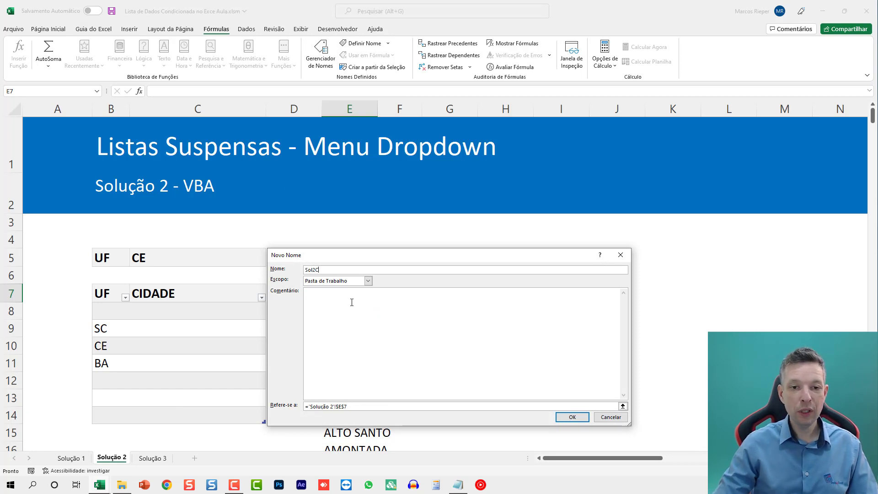
type("idades")
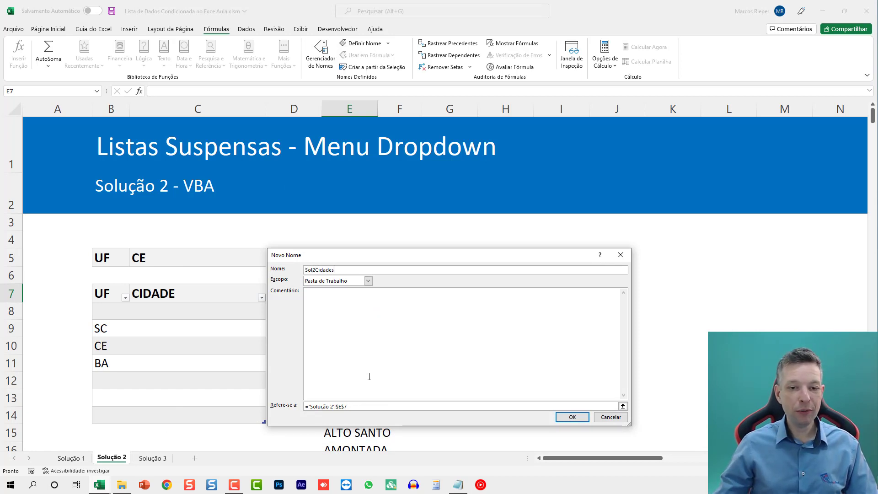
left_click(360, 407)
type("=DESLOC(tCidades[[#Cabeçalhos];[Cidade]];CORRESP($C$5;tCidades[UF];0);;CONT.SE(tCidades[UF];$C$5))")
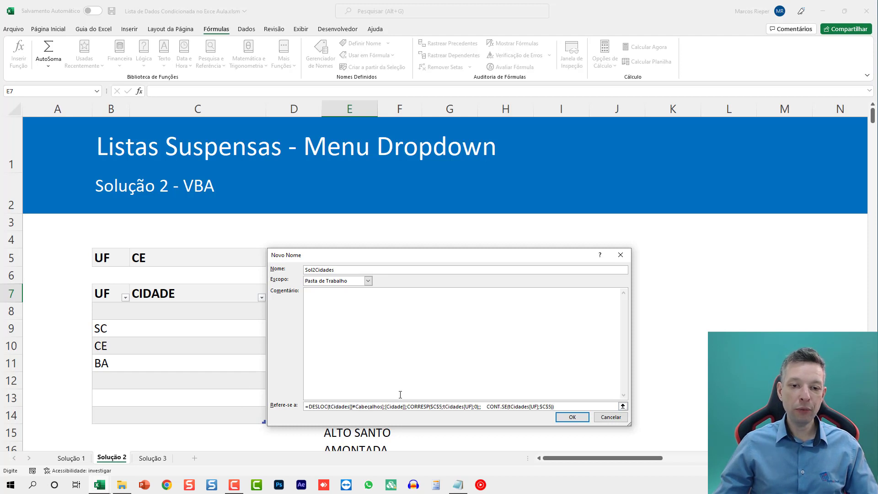
Limit the scope of the name Sol2Cidades to Solução 2 and save it.
left_click(350, 269)
double_click(349, 270)
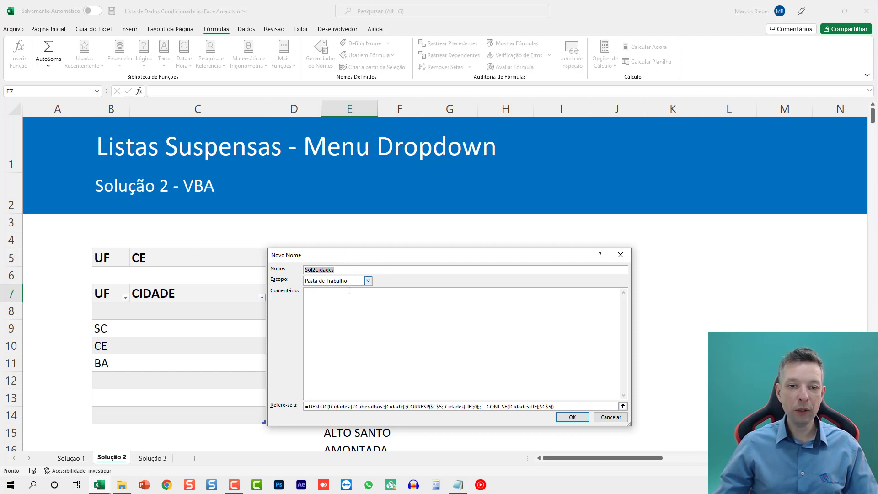
left_click(361, 283)
left_click(330, 302)
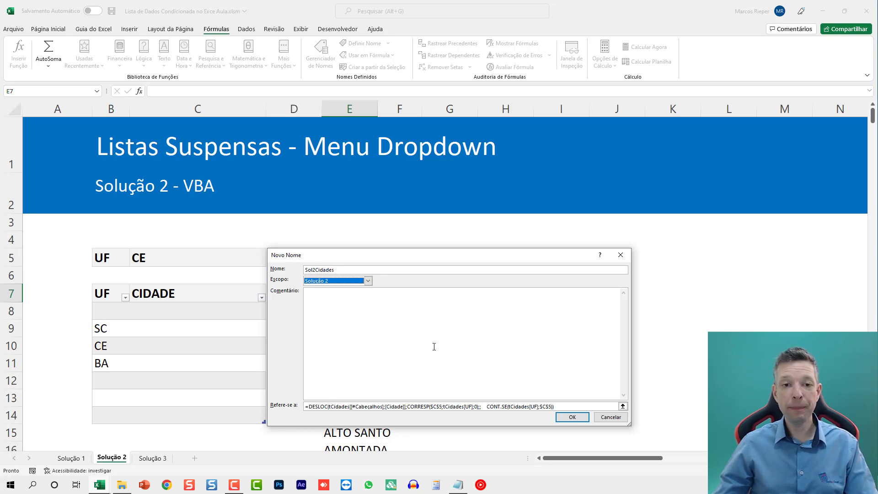
left_click(563, 414)
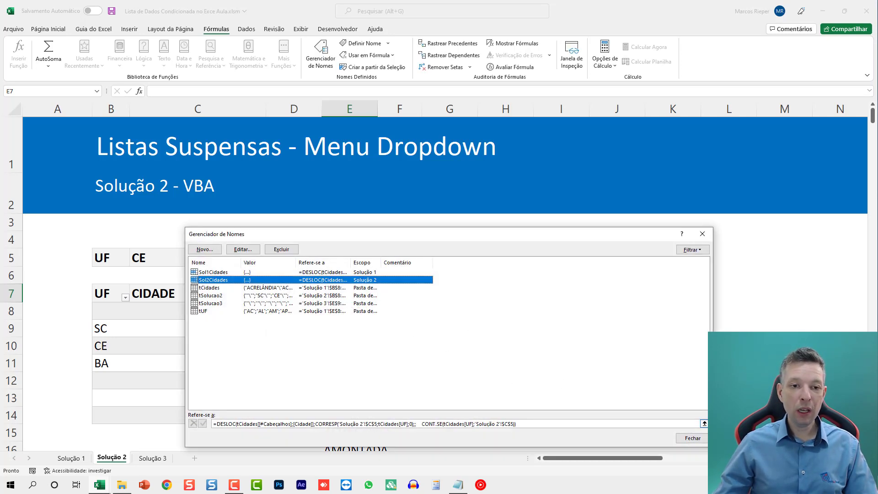
left_click(692, 438)
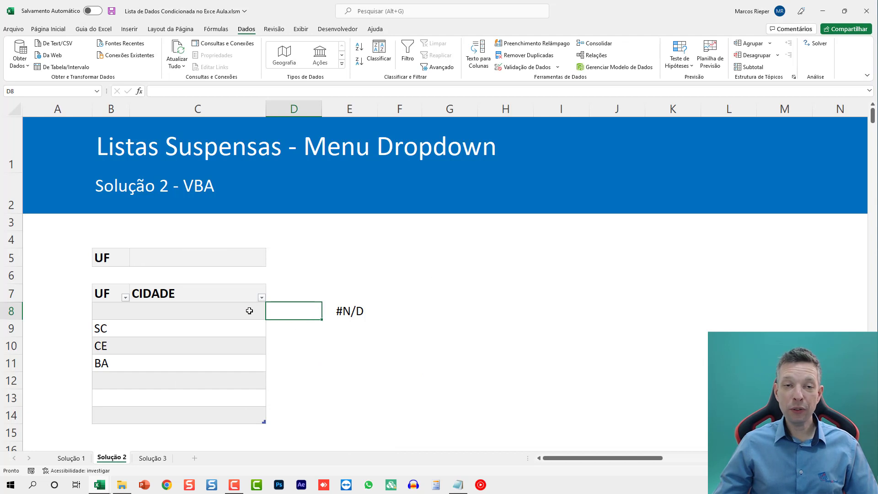
Apply list-type data validation with the source =Sol2Cidades to the CIDADE cells C8:C14.
left_click_drag(215, 311, 217, 393)
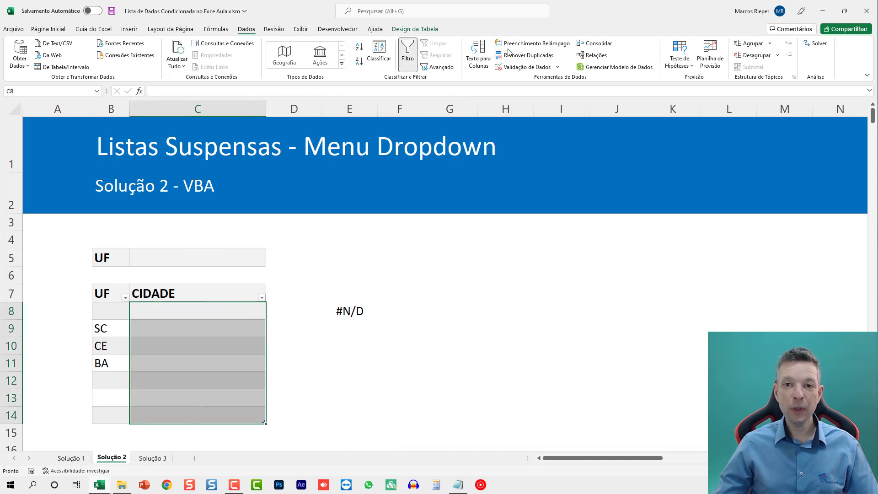
left_click(523, 67)
left_click(396, 317)
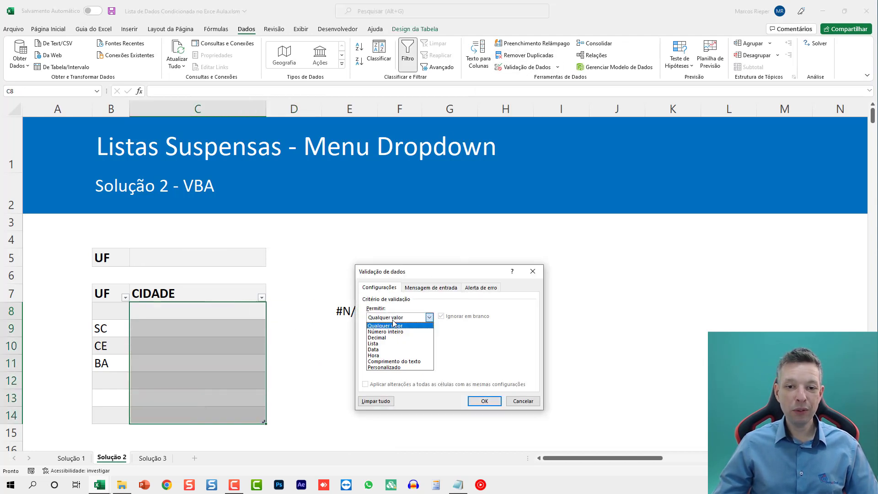
left_click(394, 343)
left_click(400, 355)
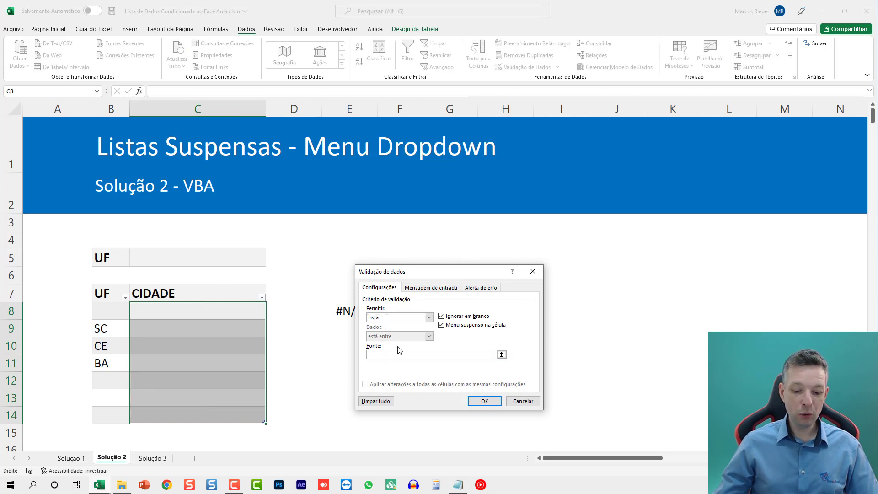
type("=Sol2Cidades")
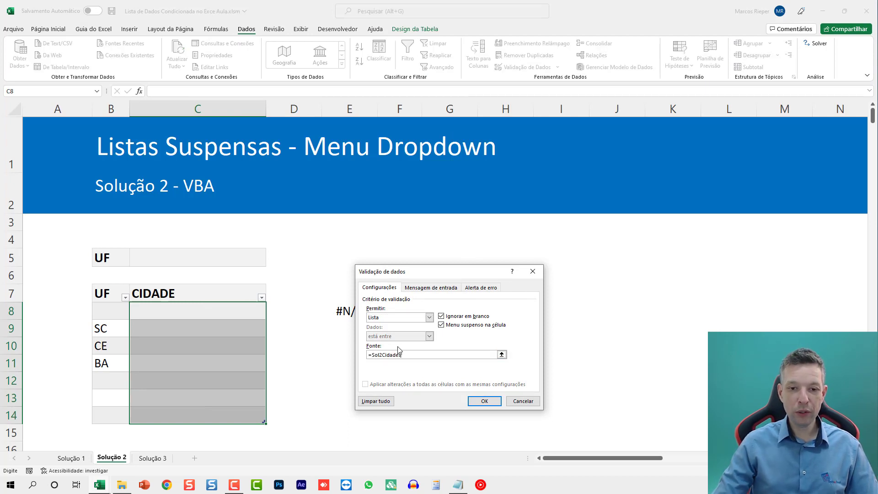
left_click(483, 401)
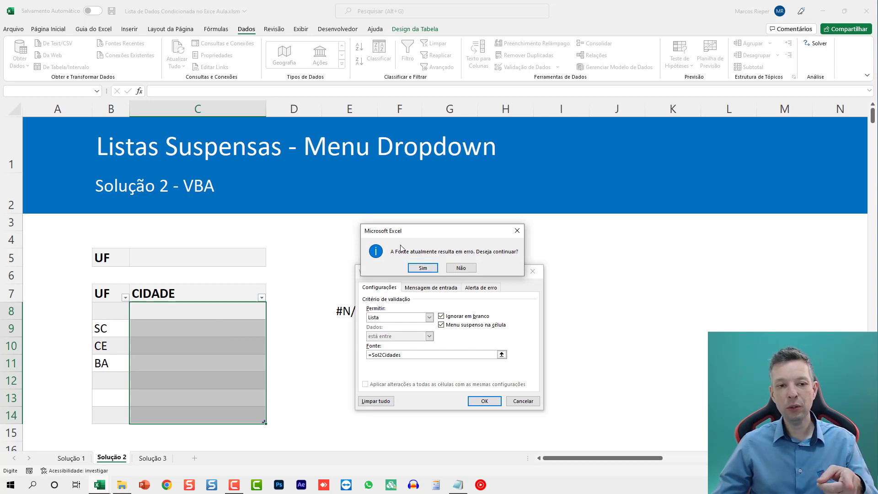
left_click(422, 268)
Try several CIDADE cells and choose AGRONÔMICA as the city for the SC row.
left_click(210, 315)
left_click(217, 331)
left_click(210, 348)
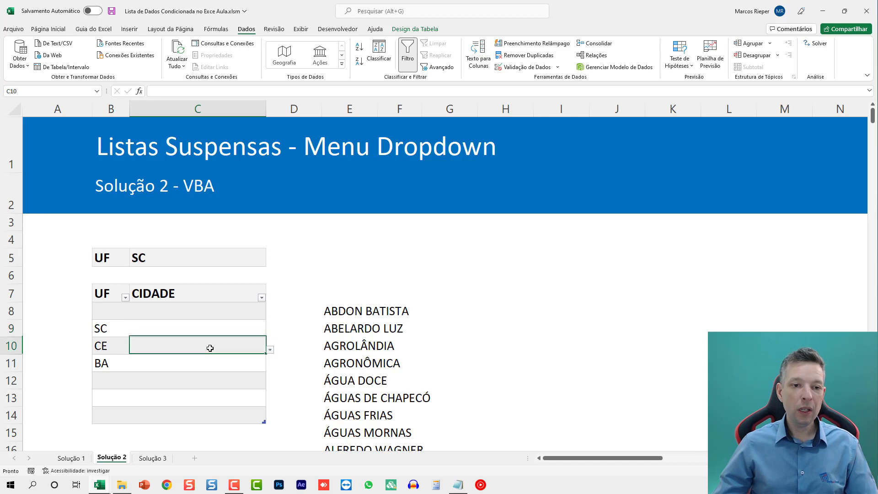
left_click(210, 380)
left_click(210, 309)
left_click(232, 327)
left_click(270, 332)
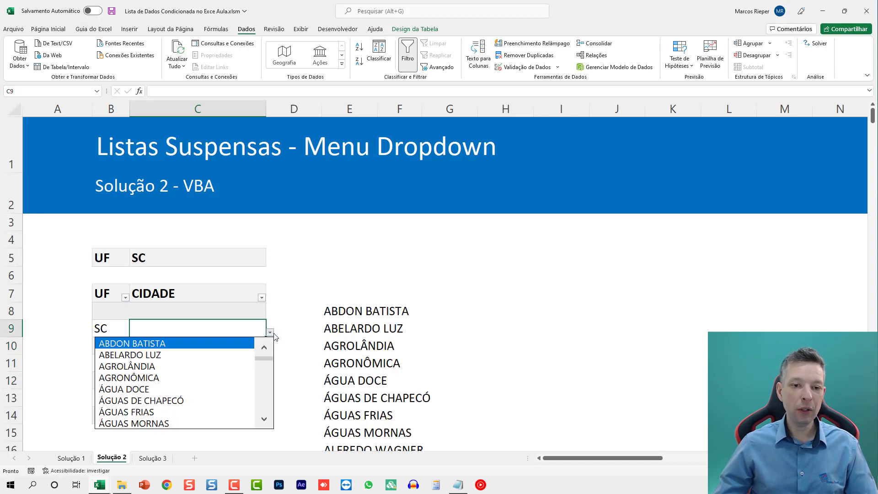
left_click(174, 374)
Choose AIUABA as the city for the CE row and ÁGUA FRIA for the BA row.
left_click(227, 348)
left_click(270, 349)
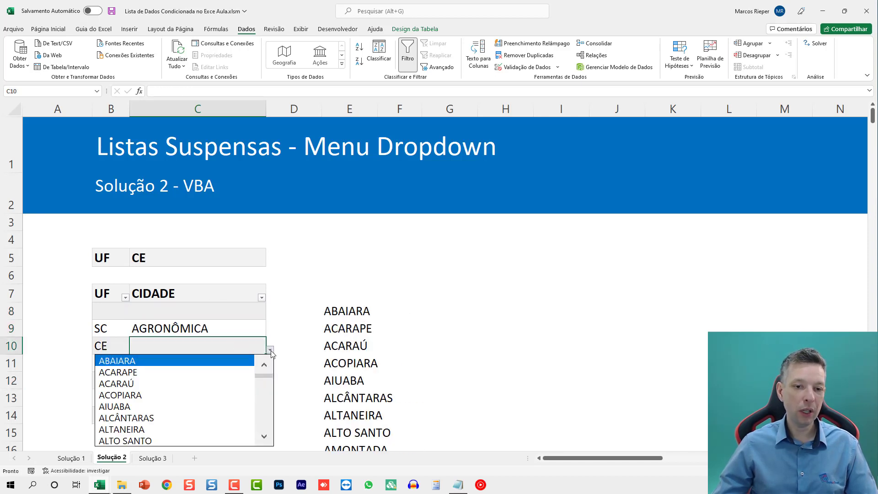
left_click(224, 406)
left_click(228, 366)
left_click(271, 367)
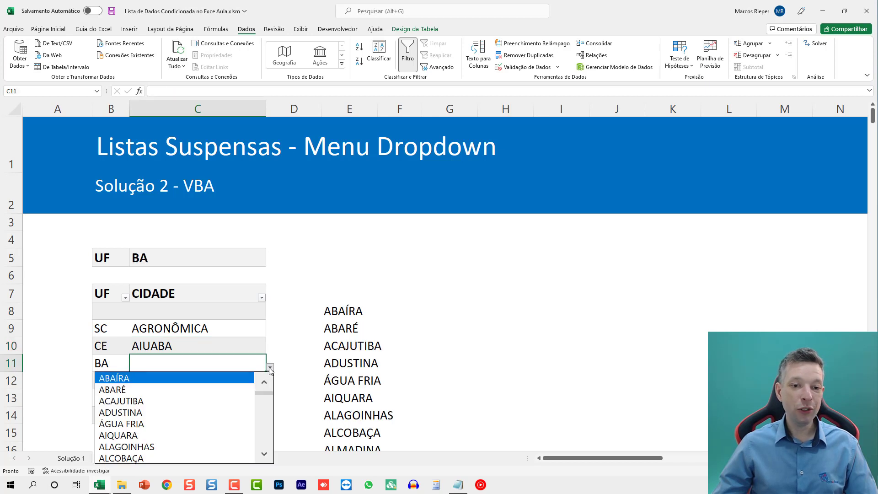
left_click(172, 421)
Fill row 12 of the table with the UF DF and the city BRASÍLIA.
left_click(109, 379)
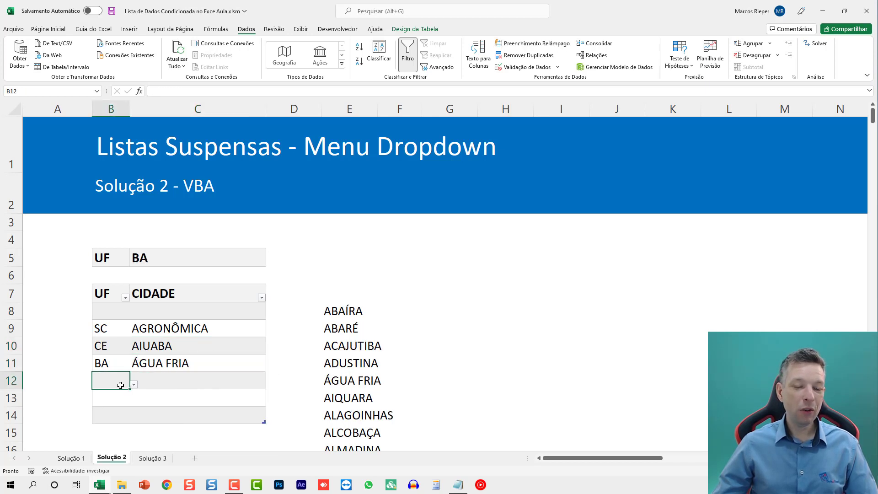
left_click(133, 385)
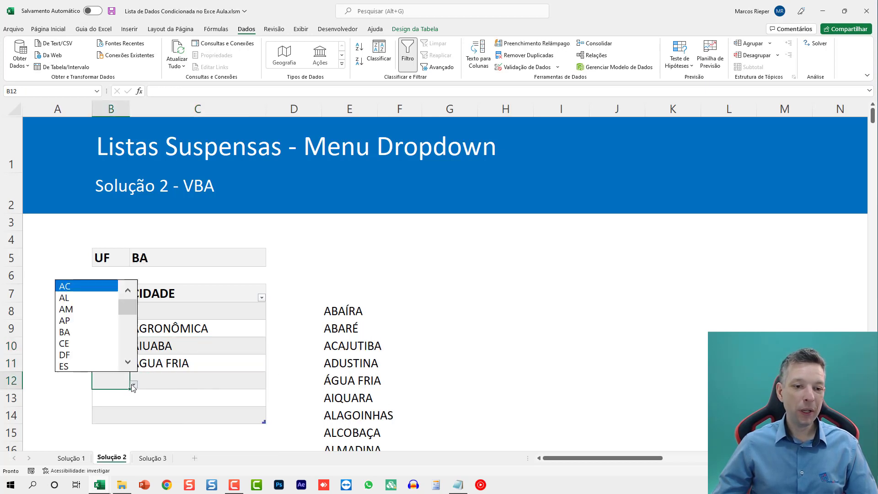
left_click(73, 355)
left_click(195, 387)
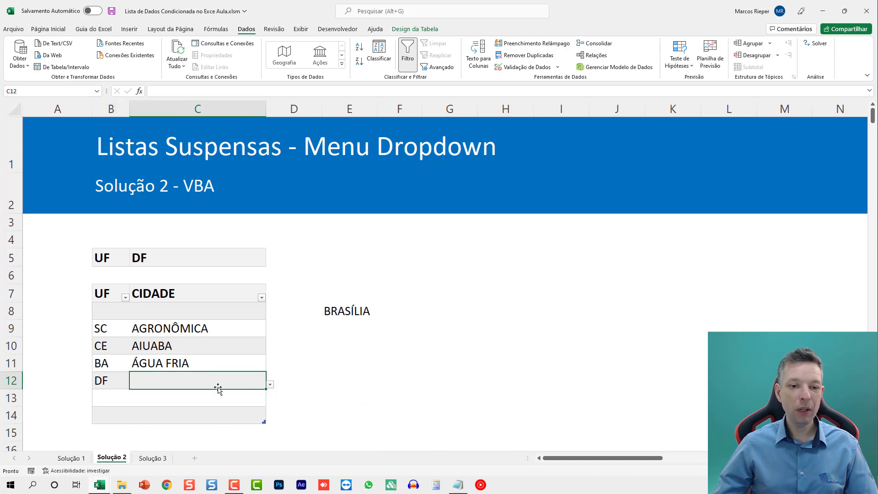
left_click(270, 384)
left_click(245, 396)
Delete the helper DESLOC formula from cell E8.
left_click(336, 319)
key("Delete")
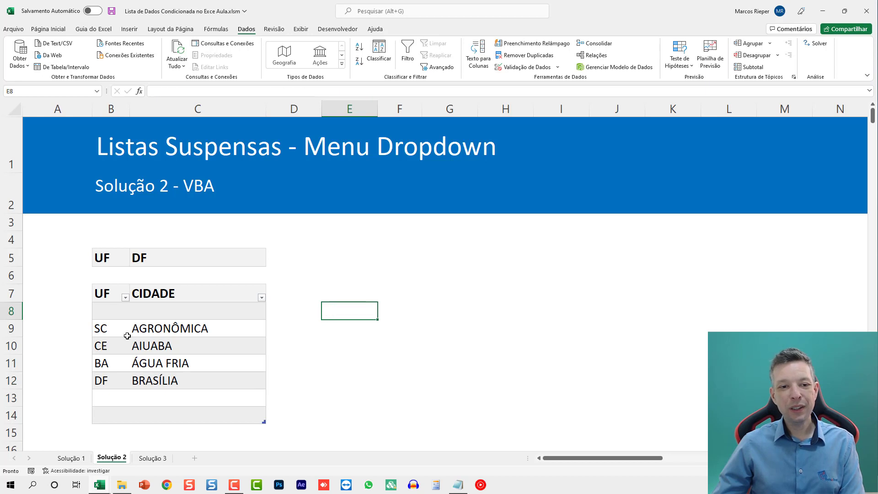
Fill row 8 of the table with the UF SE and the city TELHA.
left_click(124, 316)
left_click(133, 315)
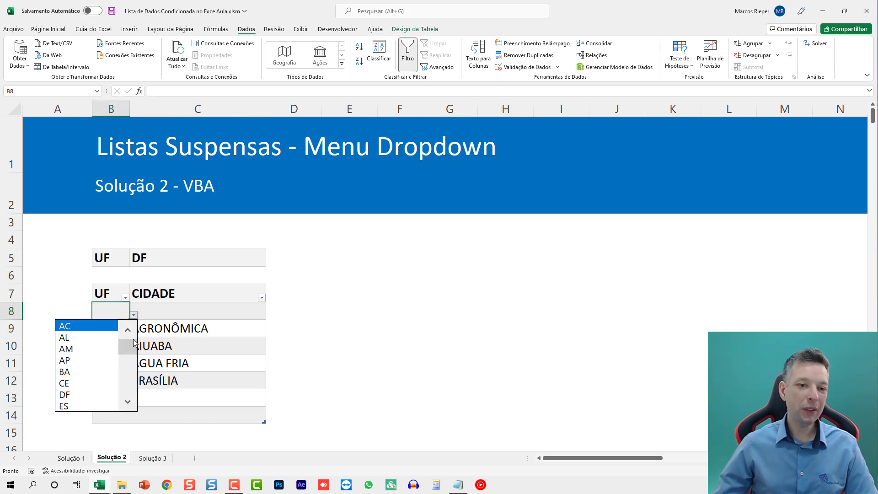
scroll(130, 350, "down", 6)
left_click(67, 395)
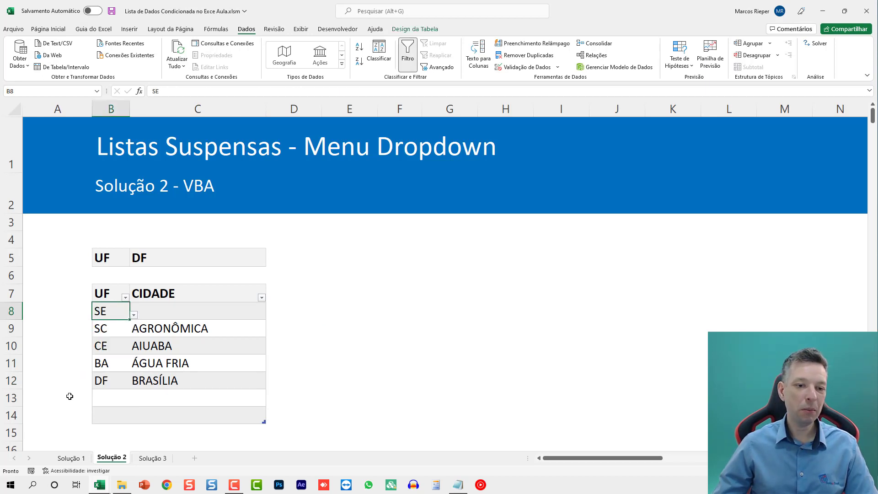
left_click(185, 309)
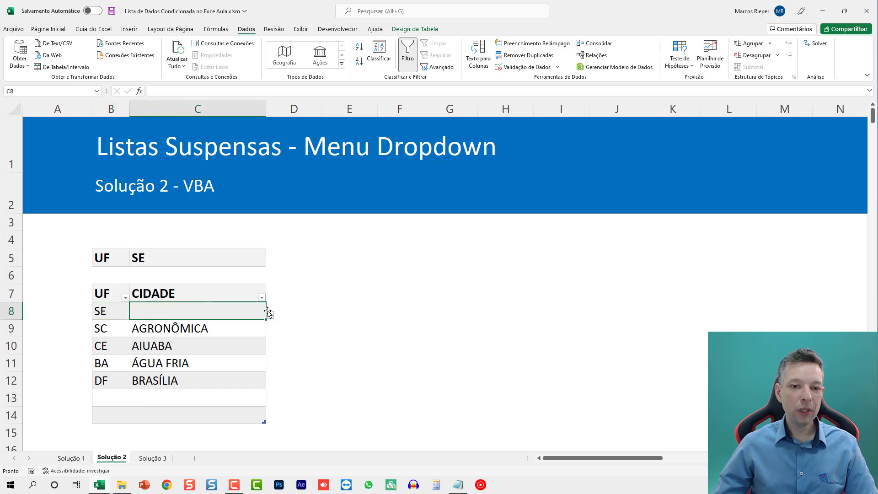
left_click(270, 315)
left_click_drag(270, 344, 270, 389)
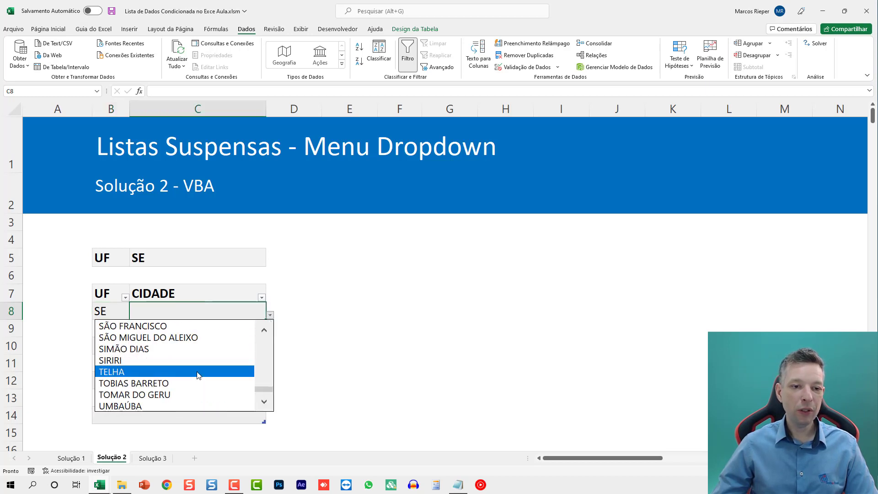
left_click(198, 367)
left_click(329, 313)
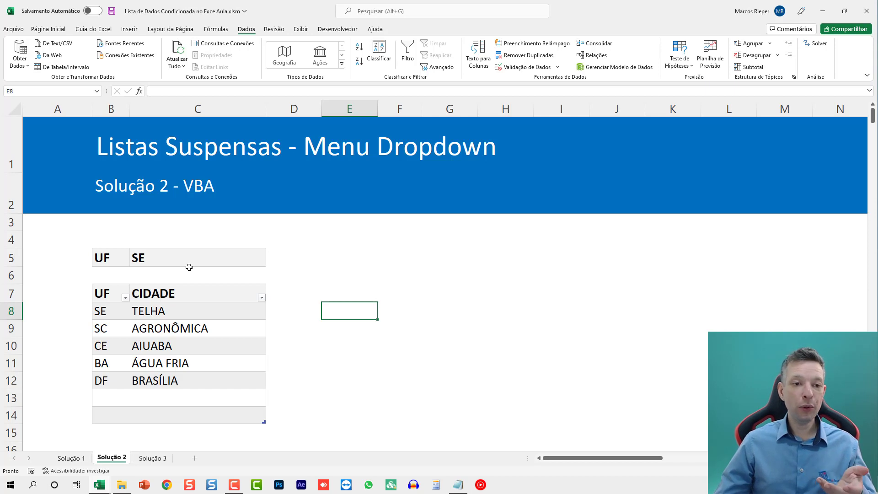
left_click_drag(123, 257, 164, 257)
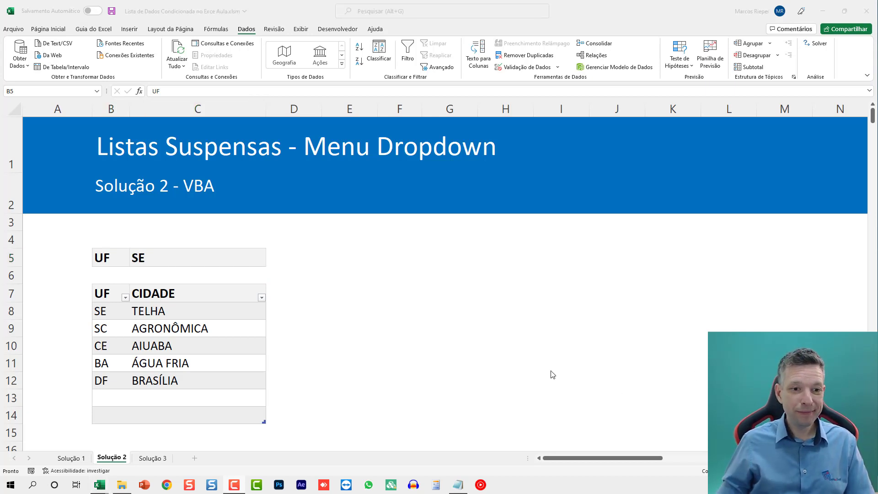
On the Solução 3 sheet, enter =CÉL("lin") in the UF Selecionada cell C8.
left_click(156, 461)
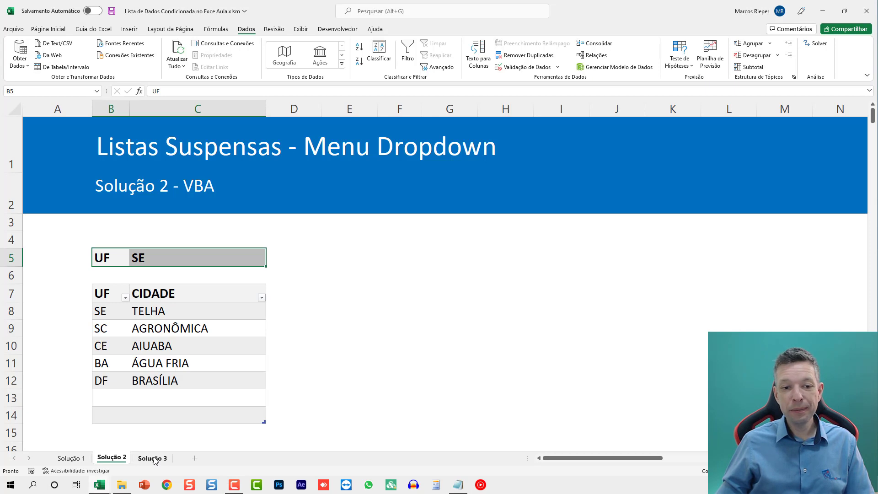
left_click(153, 458)
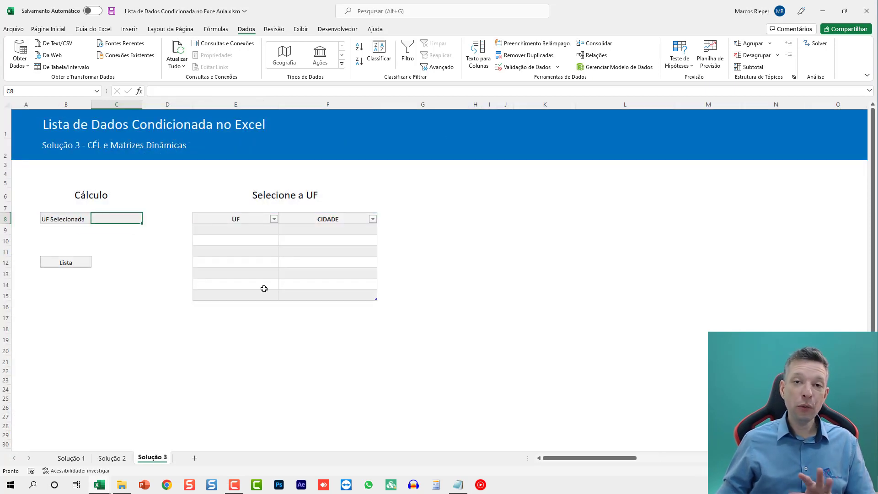
scroll(319, 295, "up", 5)
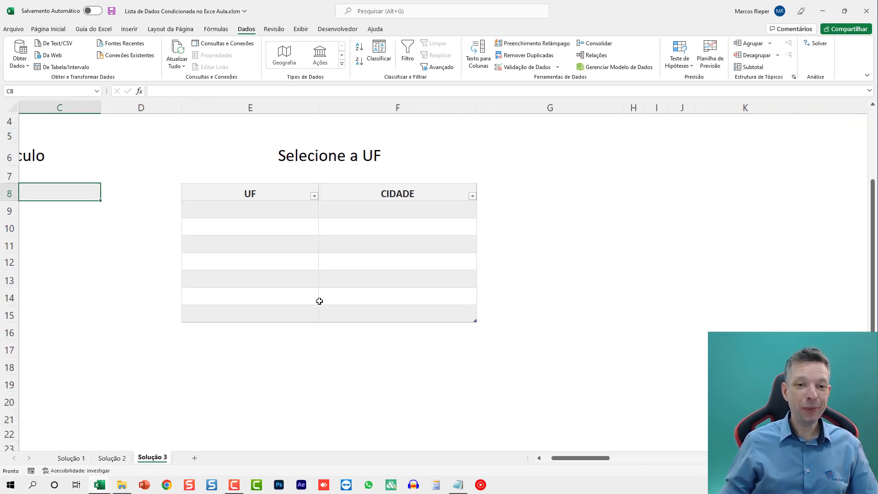
key("ctrl+Home")
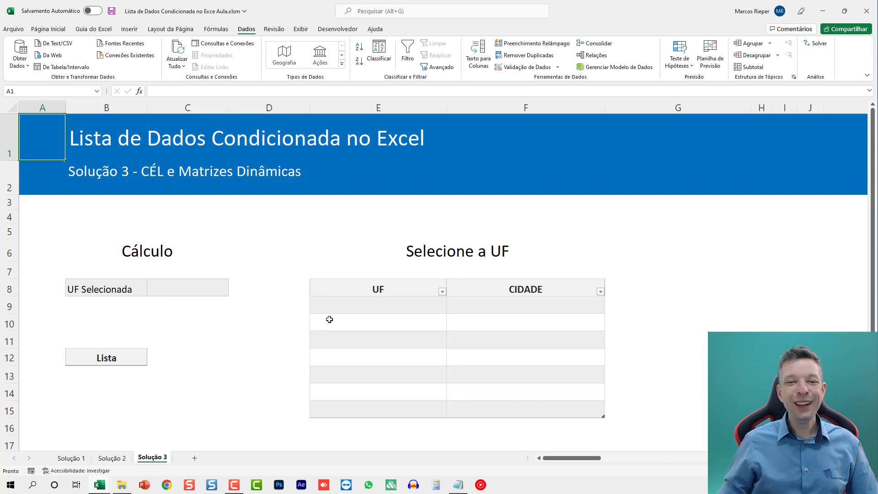
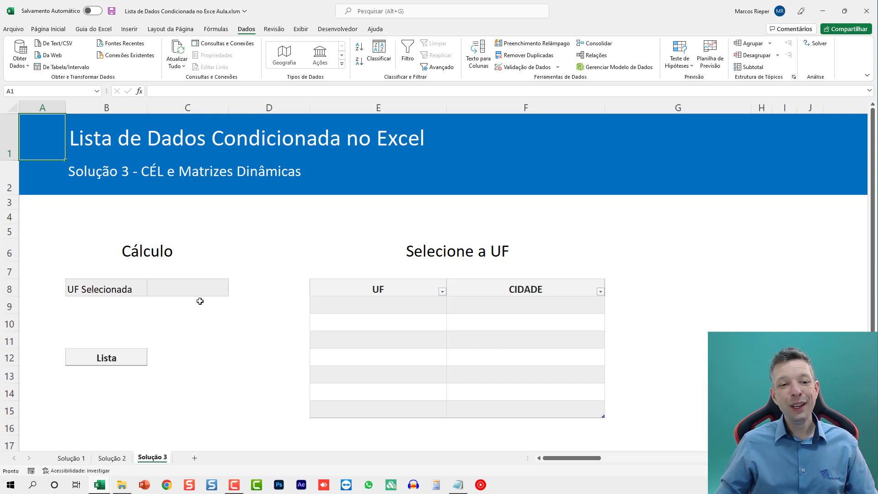
left_click(180, 291)
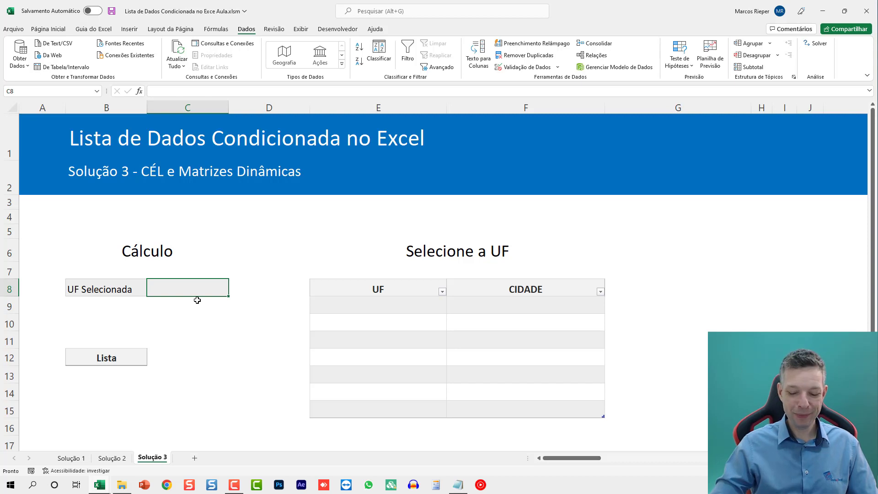
type("=cél")
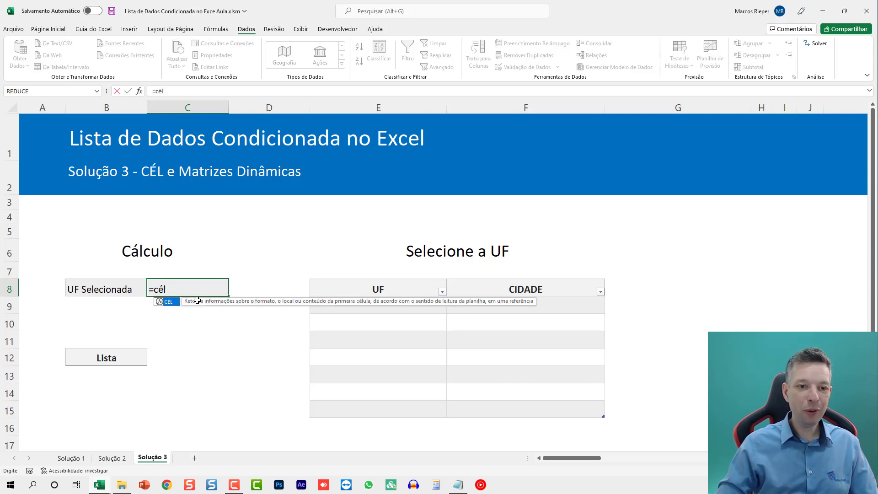
type("(")
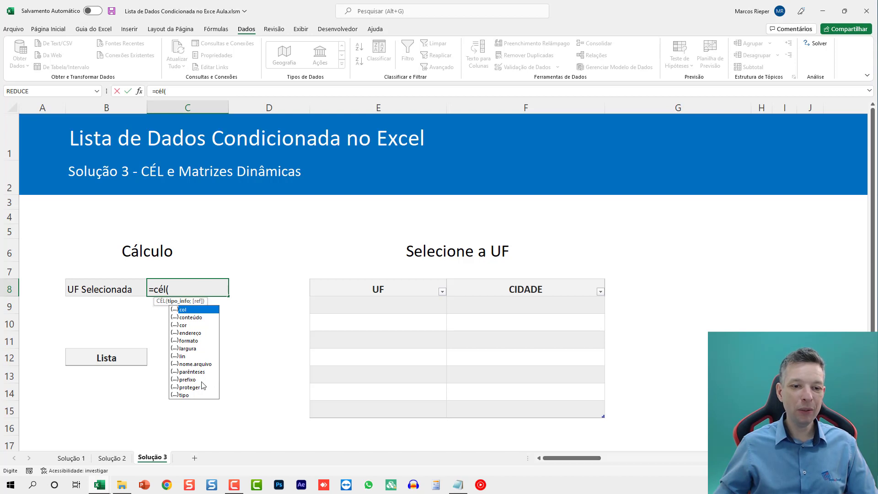
double_click(184, 357)
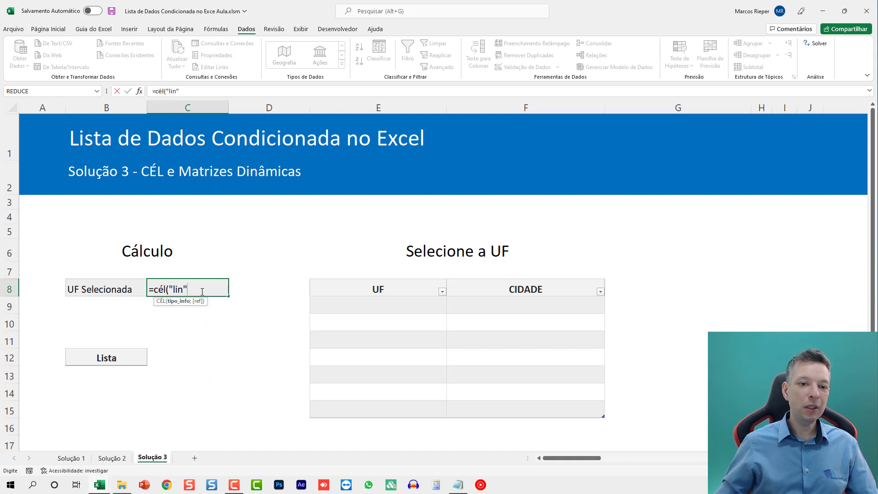
type(")")
key("Return")
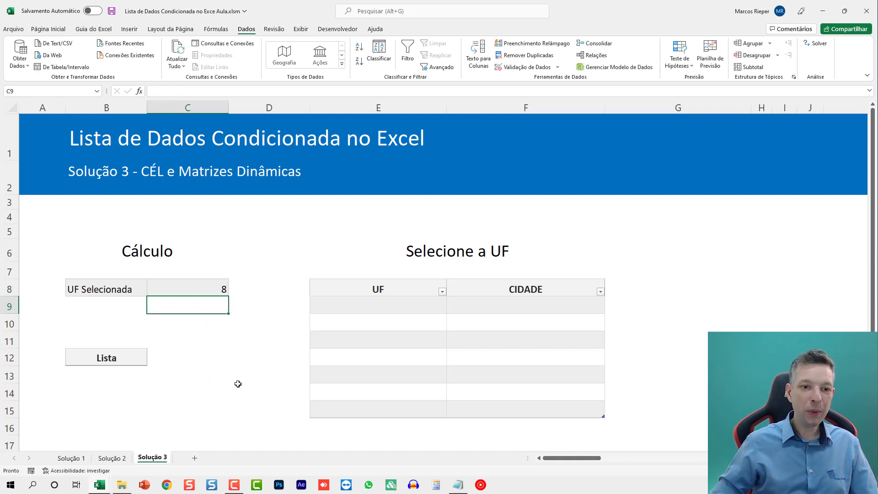
key("Up")
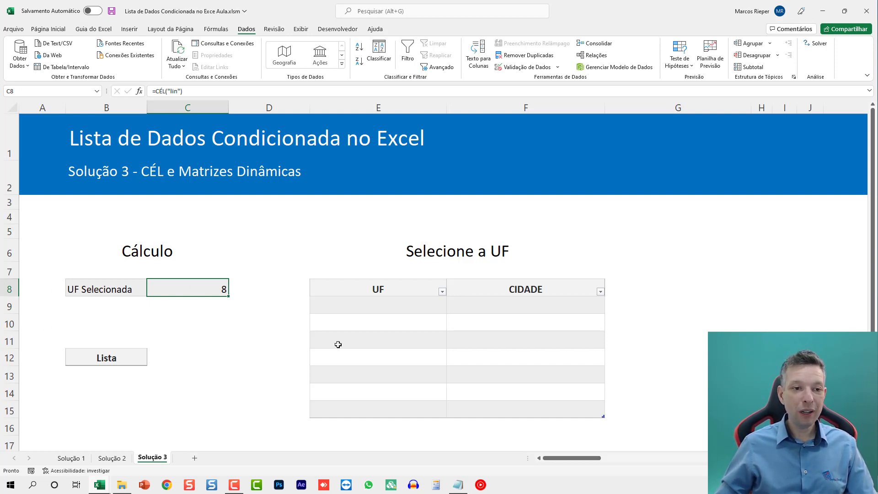
Choose CE as the UF in row 11 and BA in row 12 to test the row calculation in C8.
left_click(352, 344)
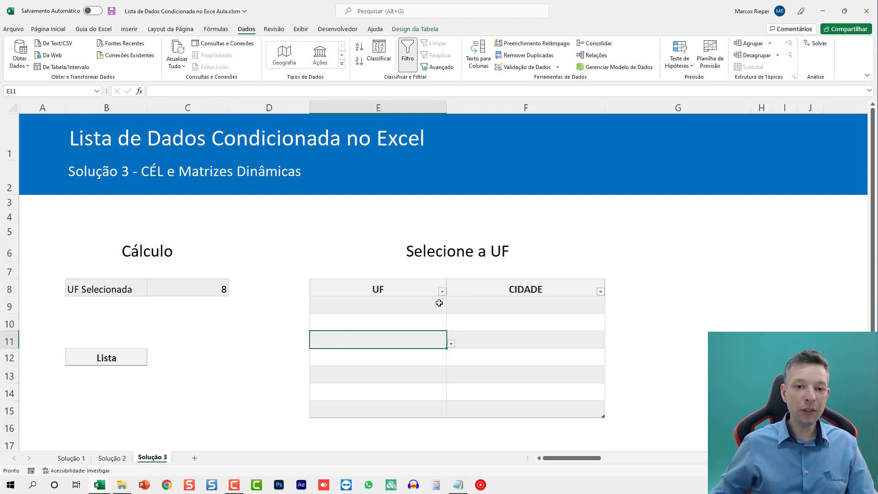
left_click(451, 343)
left_click(370, 405)
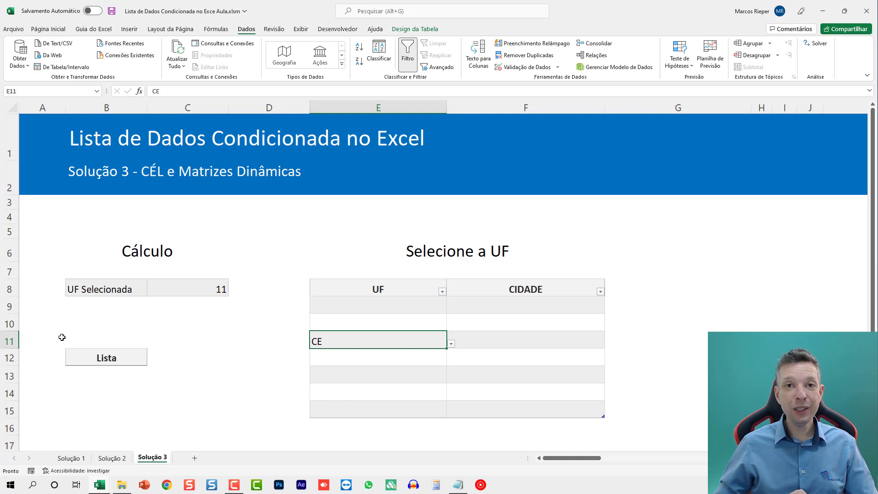
left_click(402, 361)
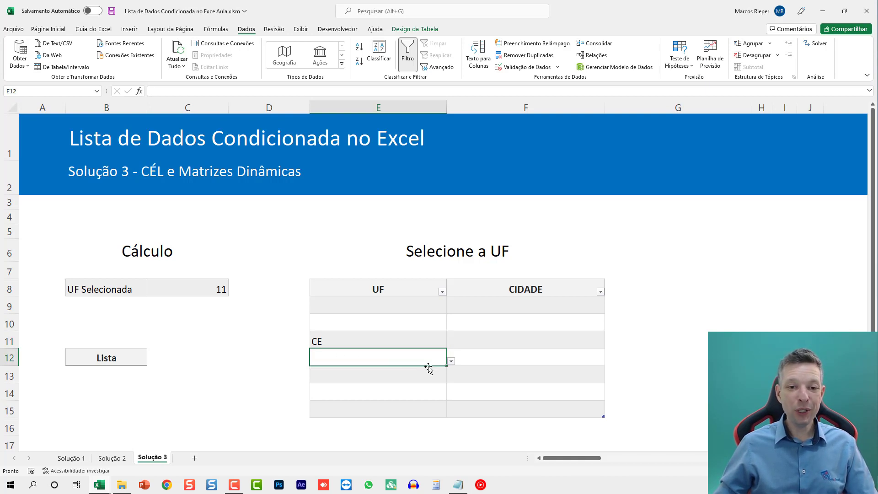
left_click(452, 361)
left_click(379, 410)
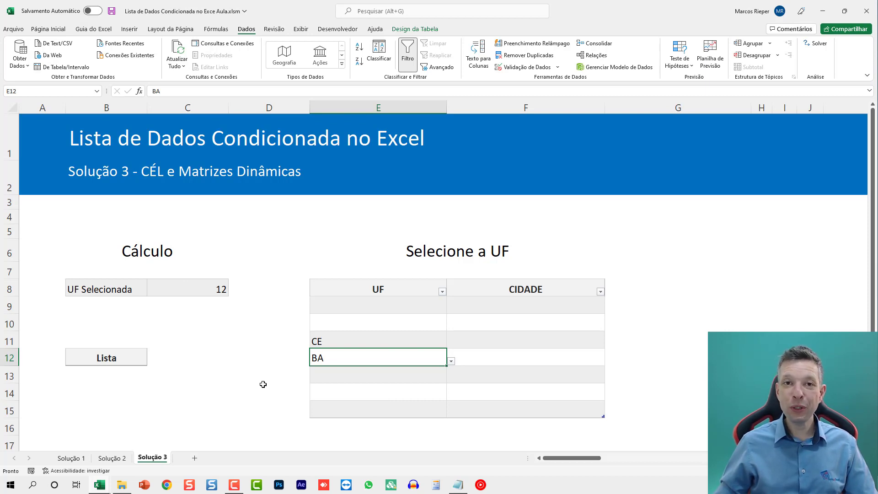
left_click(201, 288)
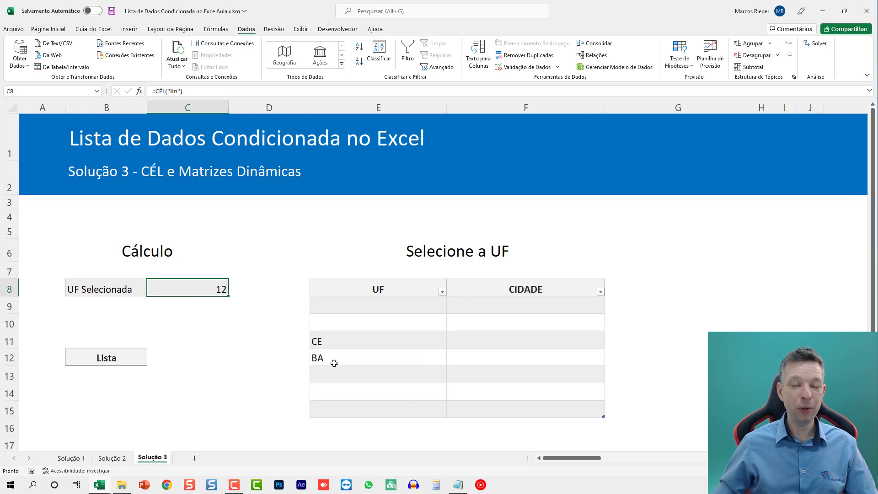
Choose BA as the UF in row 10 and select other table cells to check how the calculated row responds.
left_click(422, 322)
left_click(451, 326)
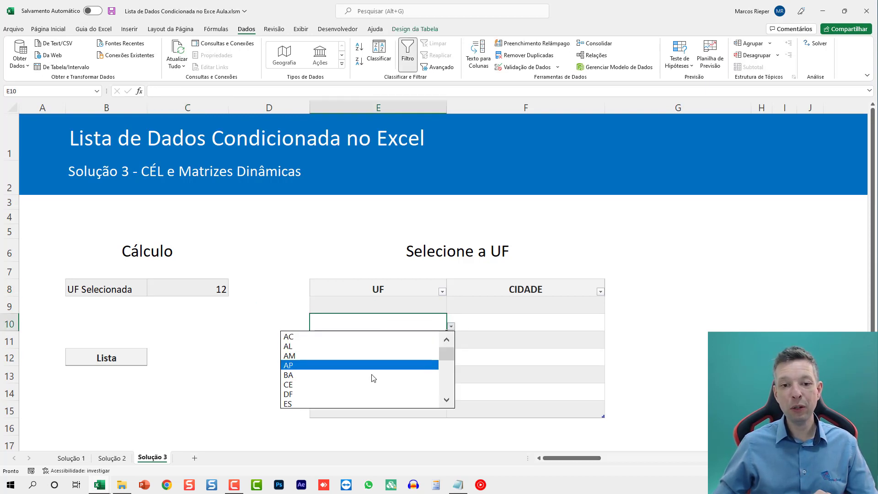
left_click(384, 365)
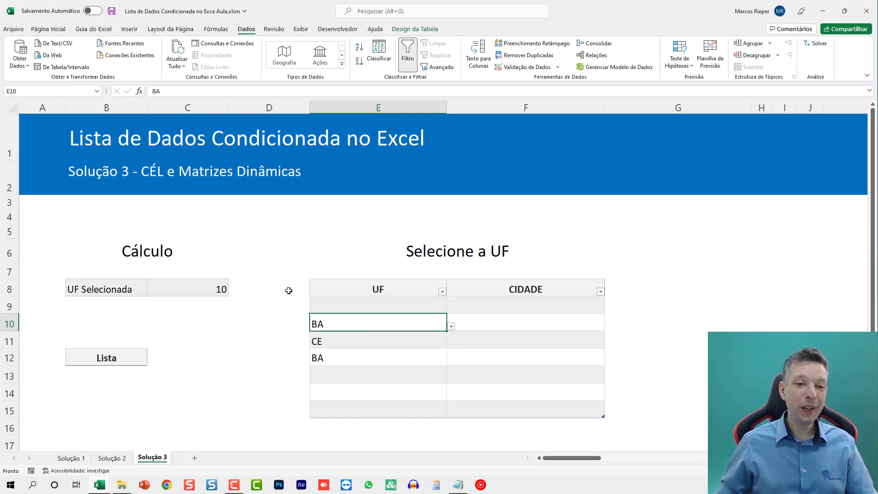
left_click(217, 287)
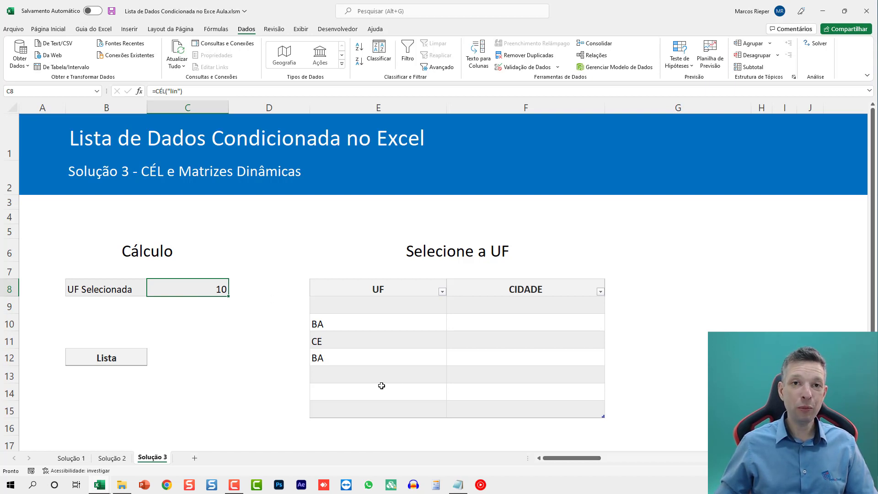
left_click(508, 361)
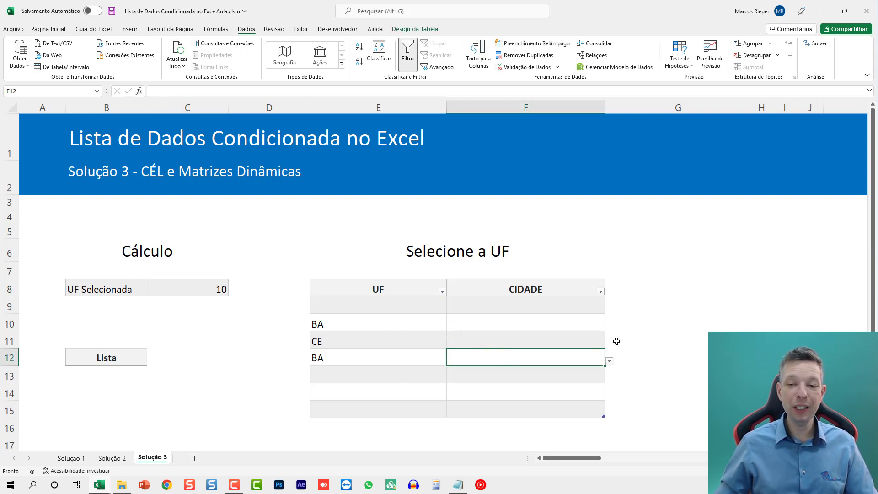
left_click(586, 339)
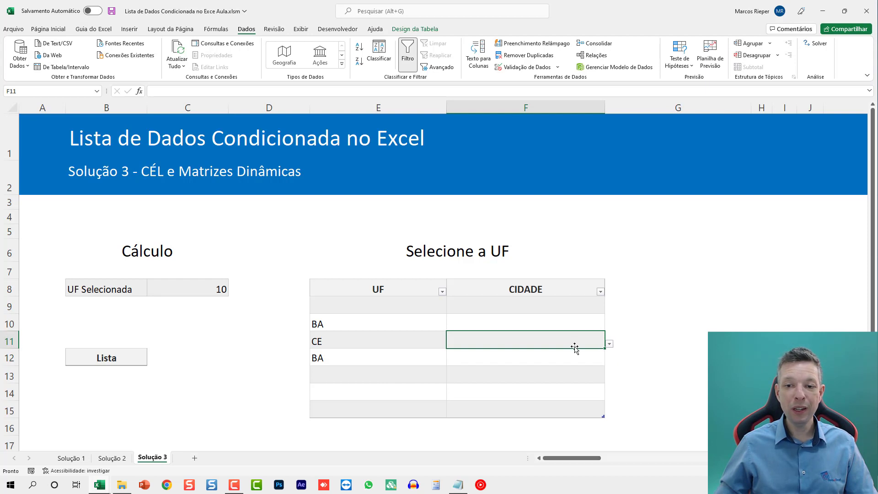
left_click(350, 338)
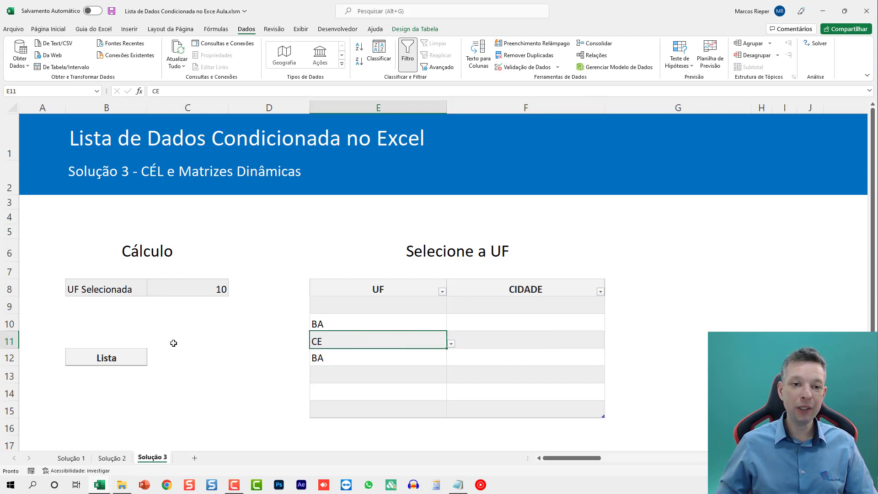
Change the UF Selecionada formula in C8 to =INDIRETO("E"&CÉL("lin")).
left_click(192, 286)
key("F2")
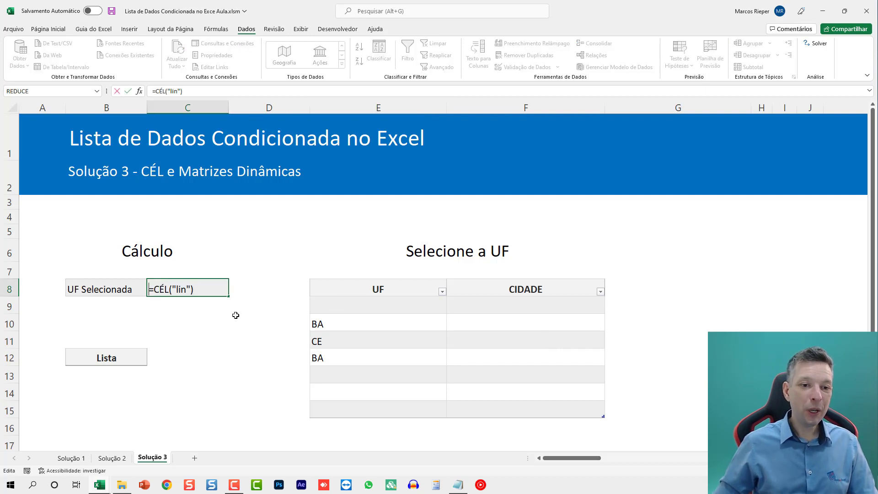
type("INDI")
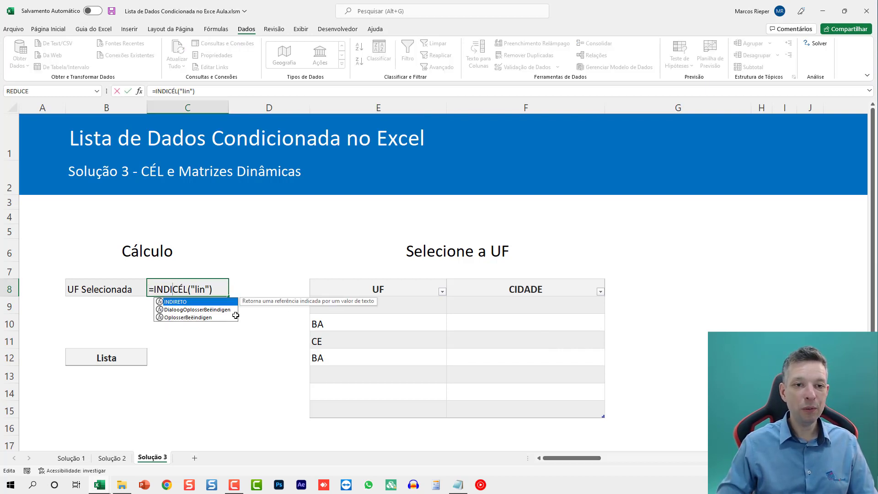
type("RETO(")
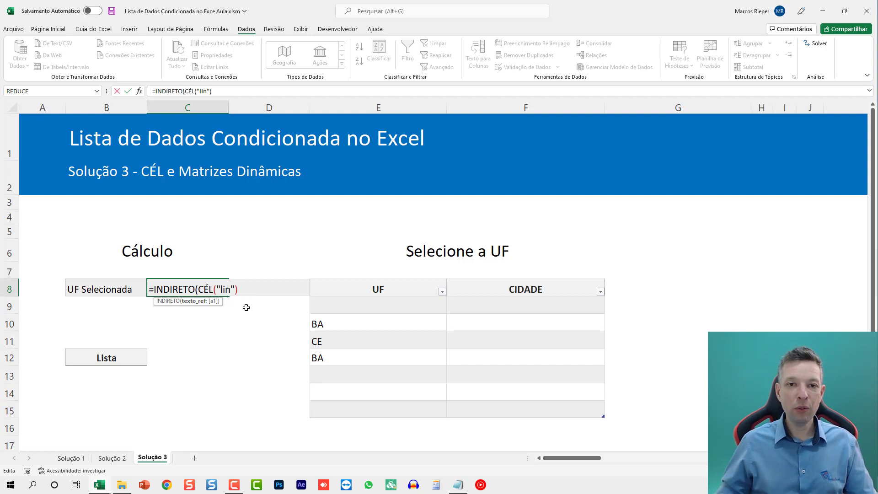
type("\"e")
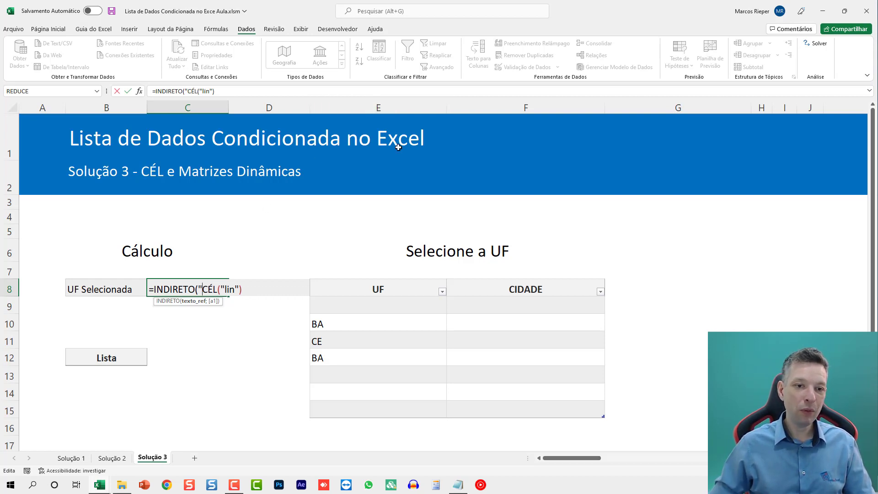
key("BackSpace")
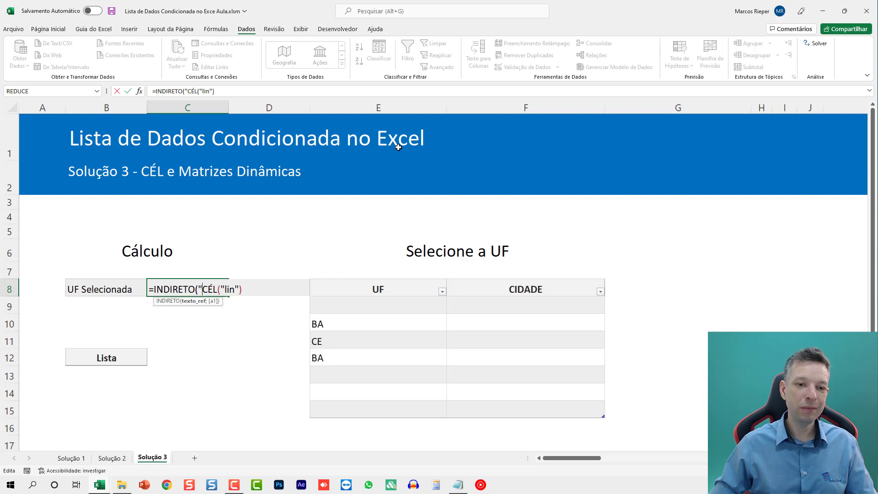
type("E\"")
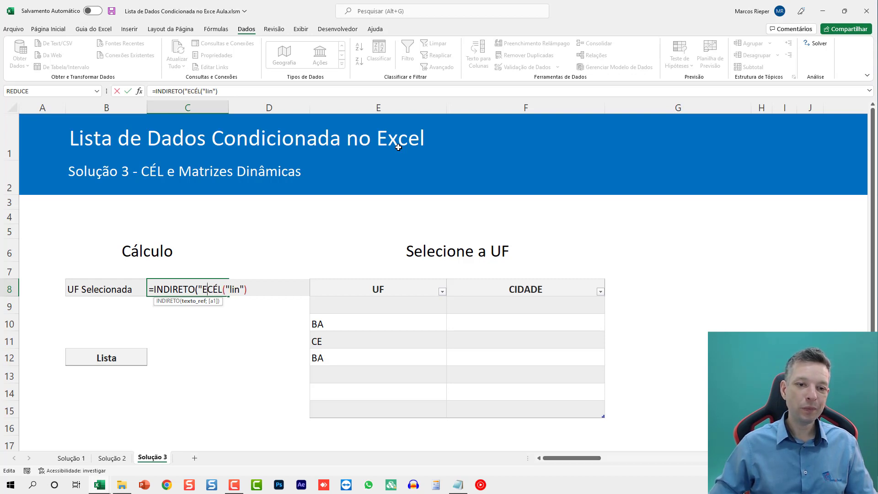
type("&")
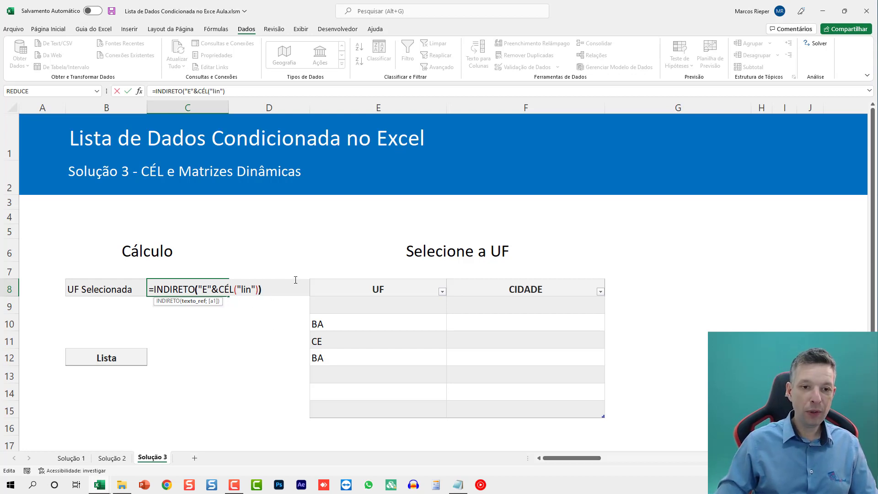
type(")")
key("Return")
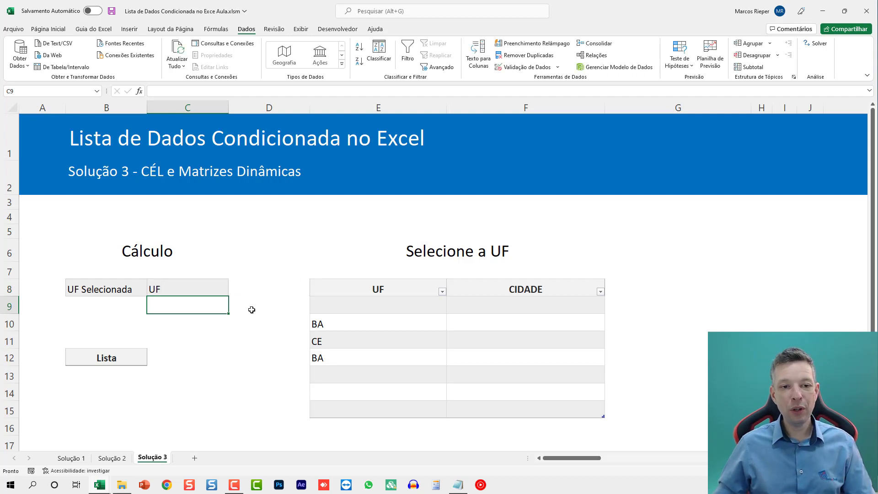
Choose GO and then PB as the UF in row 12 to test the INDIRETO formula in C8.
left_click(351, 338)
left_click(360, 358)
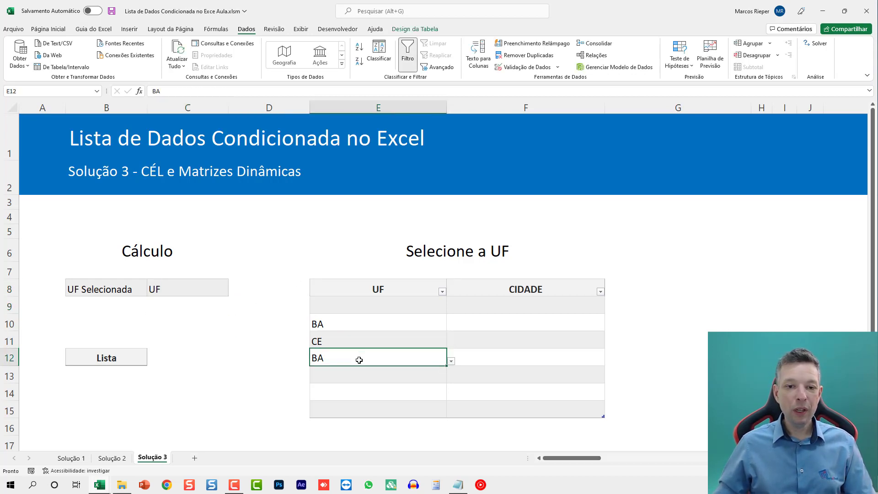
left_click(452, 363)
left_click(388, 408)
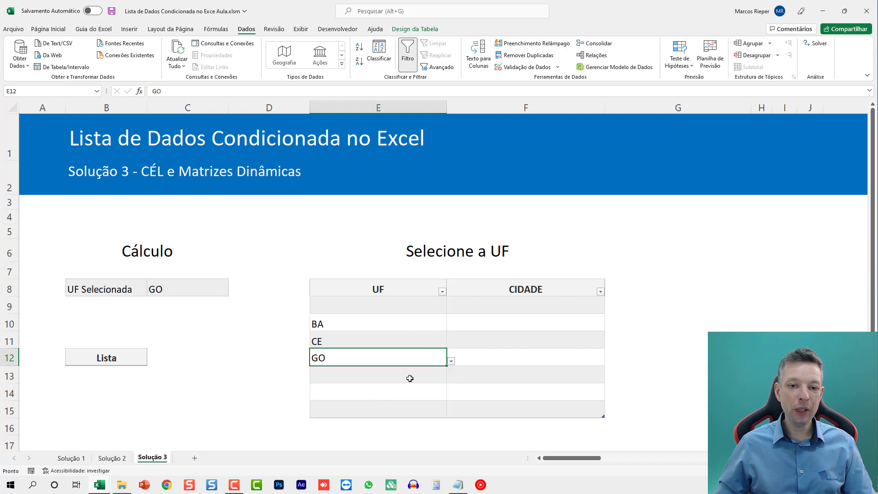
left_click(451, 362)
left_click(379, 427)
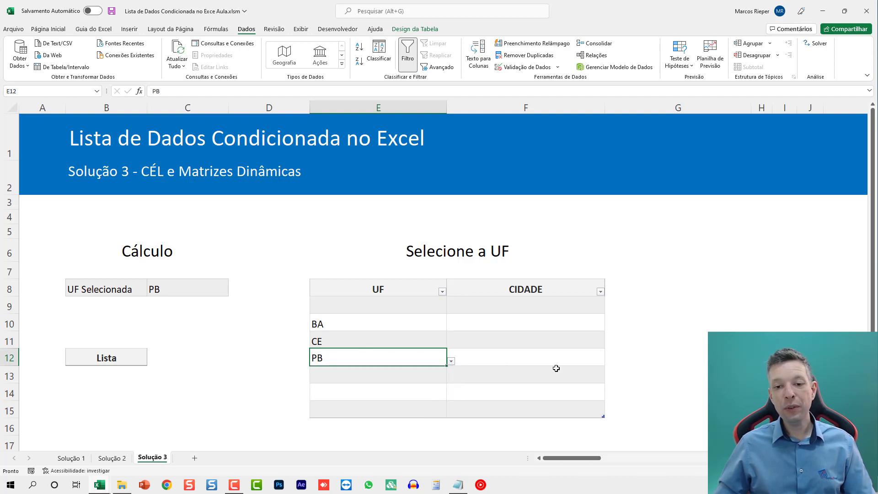
Enter the test text asdf in G12 beside the table to check how C8 responds, and remove it again.
left_click(592, 362)
left_click(685, 355)
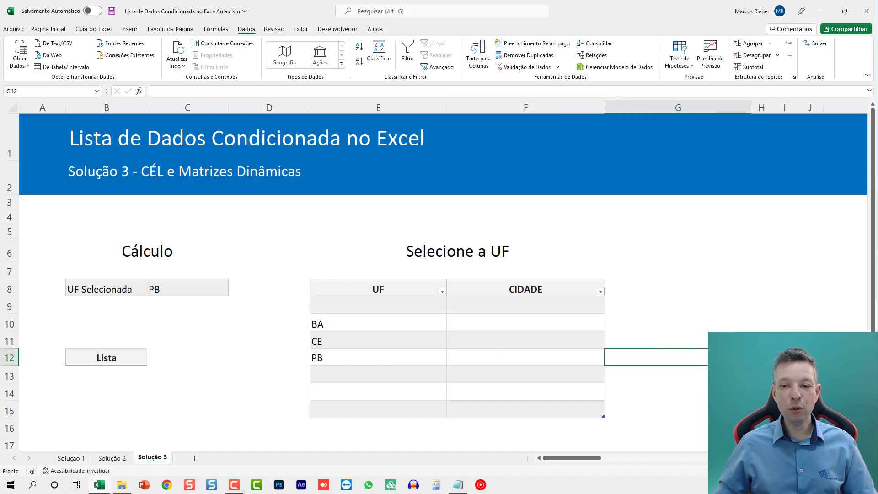
type("asdf")
left_click(711, 316)
type("a")
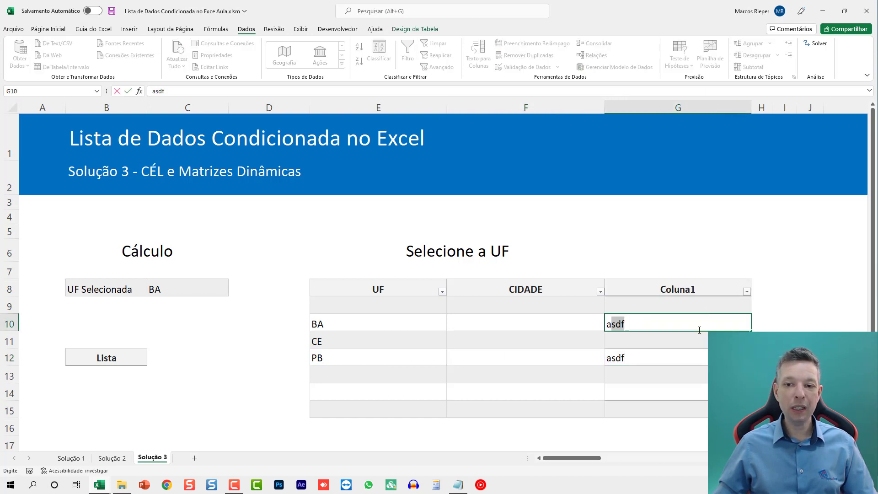
key("Escape")
key("ctrl+z")
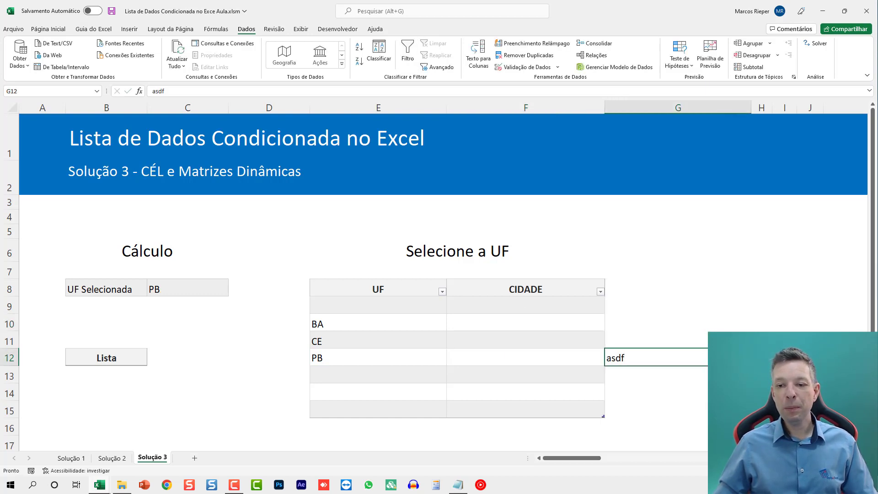
key("Delete")
Enter the test text asdf in H12 and H11 and df in H10, and clear these cells again.
key("Right")
type("asdf")
key("Up")
type("asdf")
key("Up")
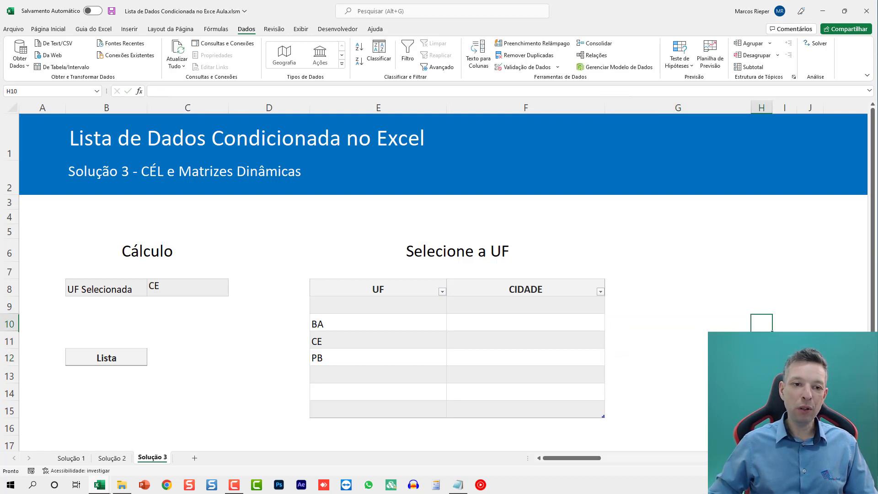
type("df")
key("Return")
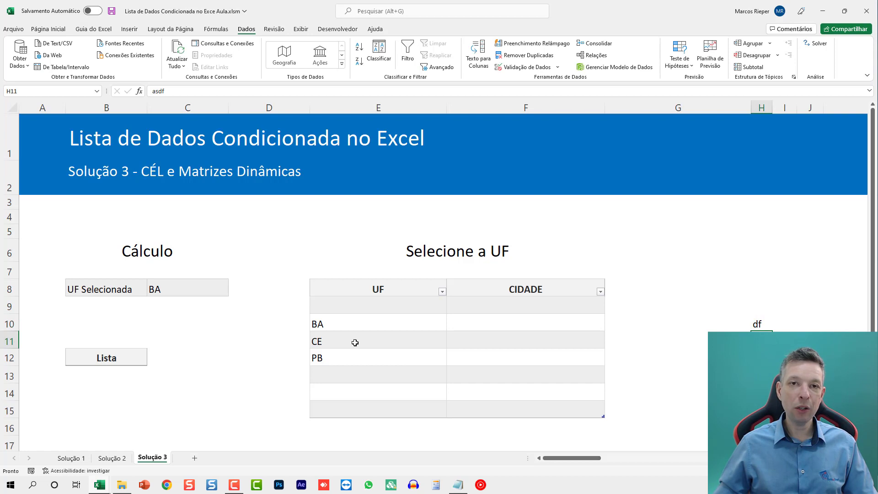
left_click_drag(762, 306, 761, 392)
key("Delete")
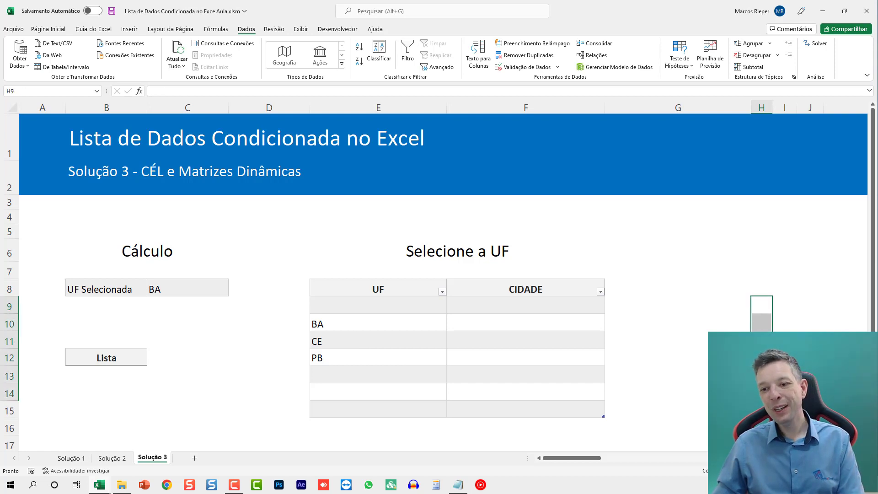
left_click(762, 341)
left_click(507, 326)
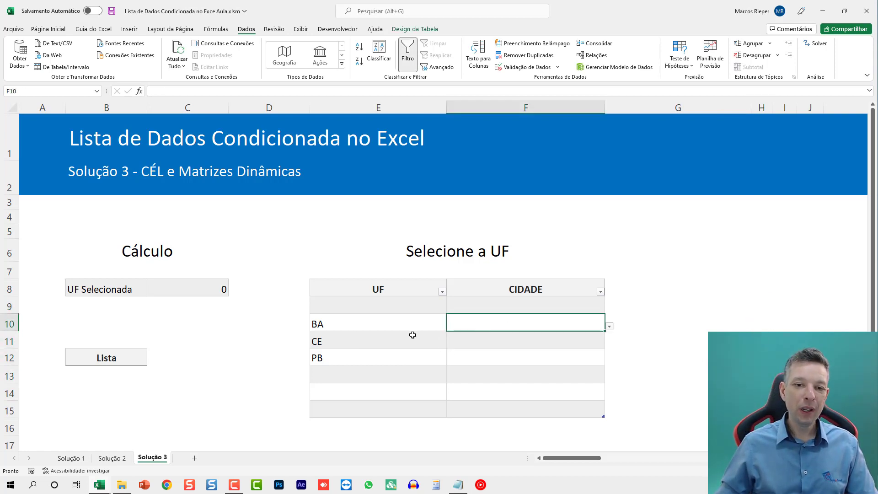
Review the formula in C8 and choose ES as the UF in row 10.
left_click(215, 288)
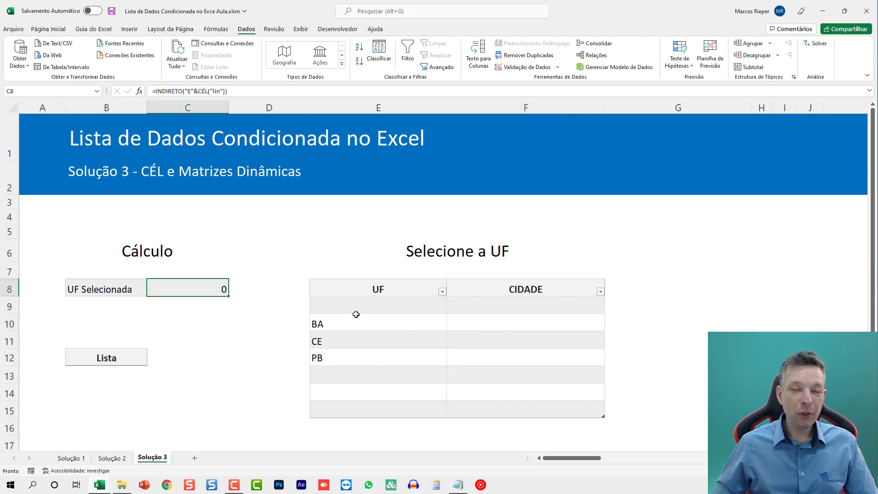
left_click(411, 324)
left_click(451, 327)
left_click(414, 364)
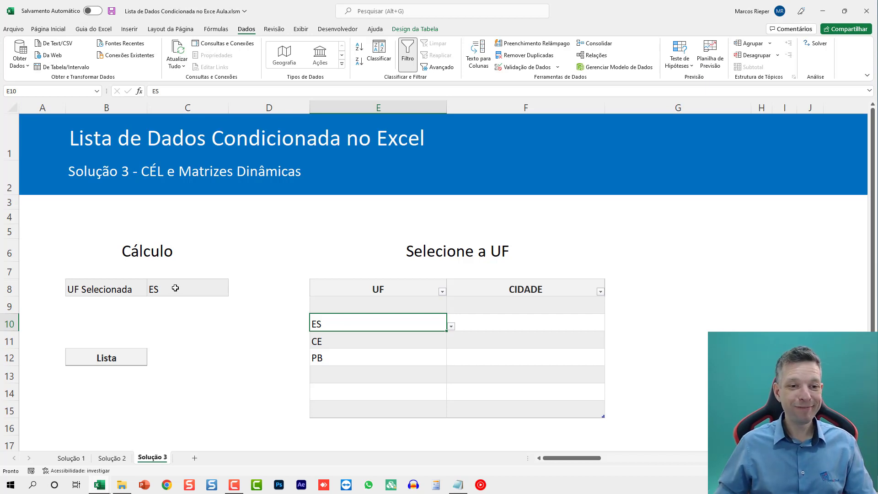
Start a formula with =FILTRO( in cell B13 under the Lista heading.
scroll(175, 287, "down", 2)
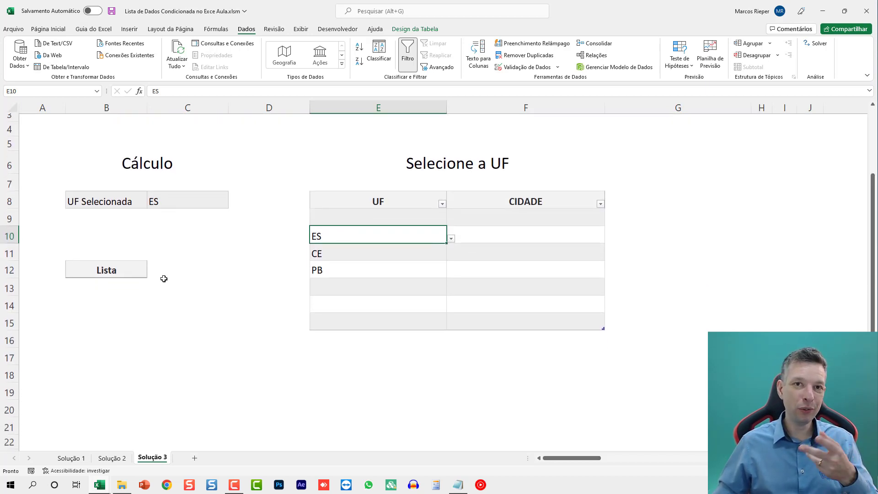
left_click(115, 293)
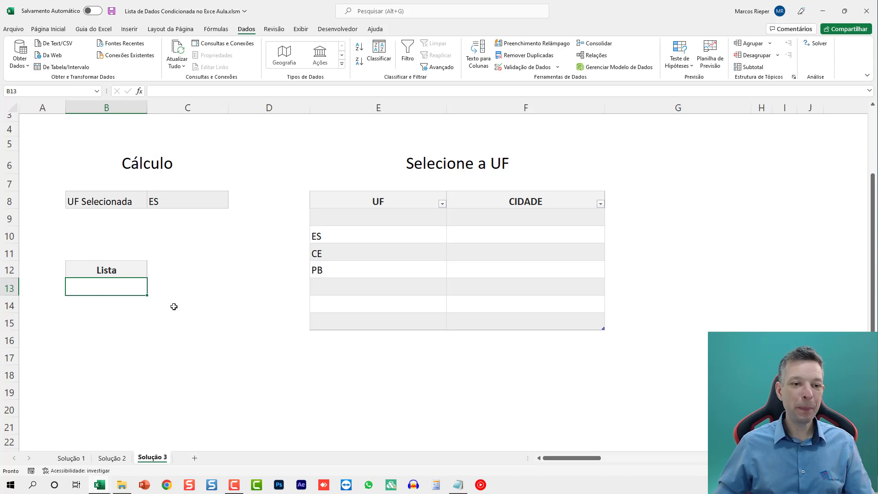
type("=")
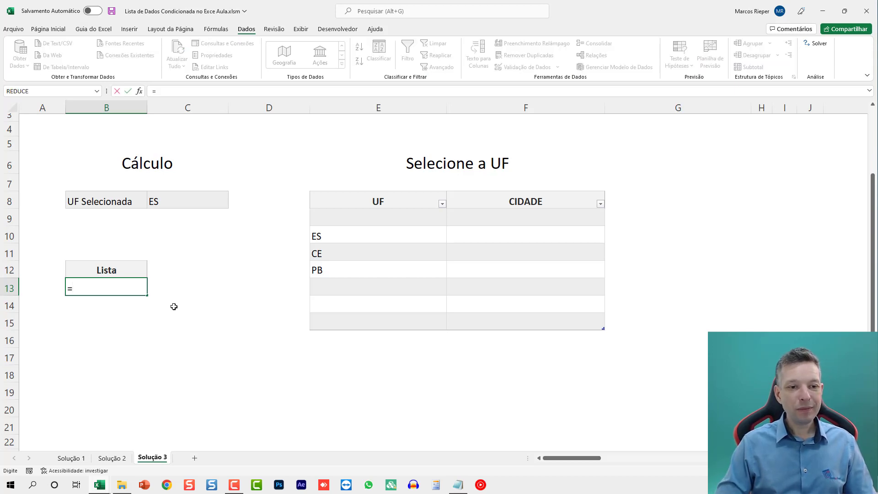
type("IL")
key("BackSpace")
key("BackSpace")
type("fF")
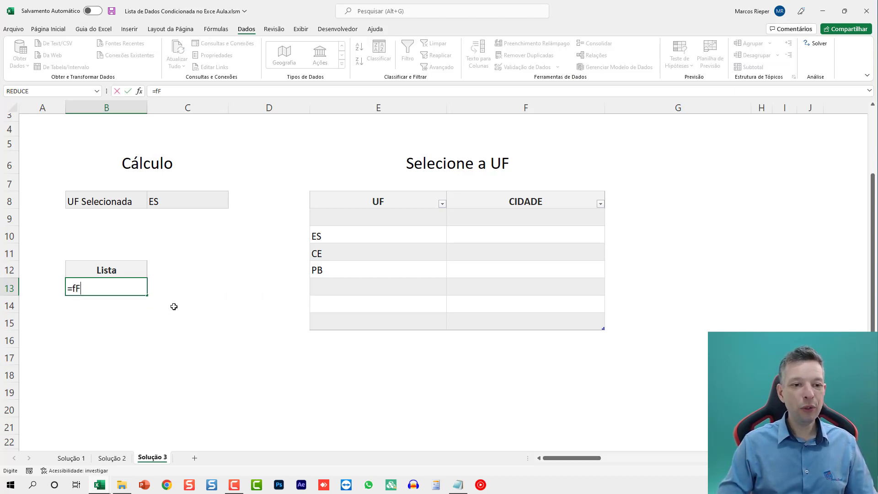
key("BackSpace")
key("BackSpace")
type("FILTRO")
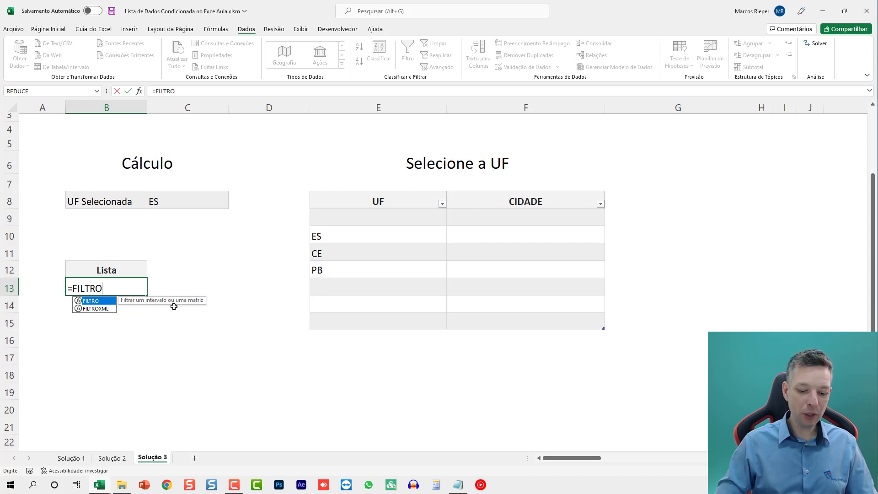
type("(")
Reference the whole Cidade column of tCidades on the Solução 1 sheet as the FILTRO array argument.
scroll(179, 306, "up", 1)
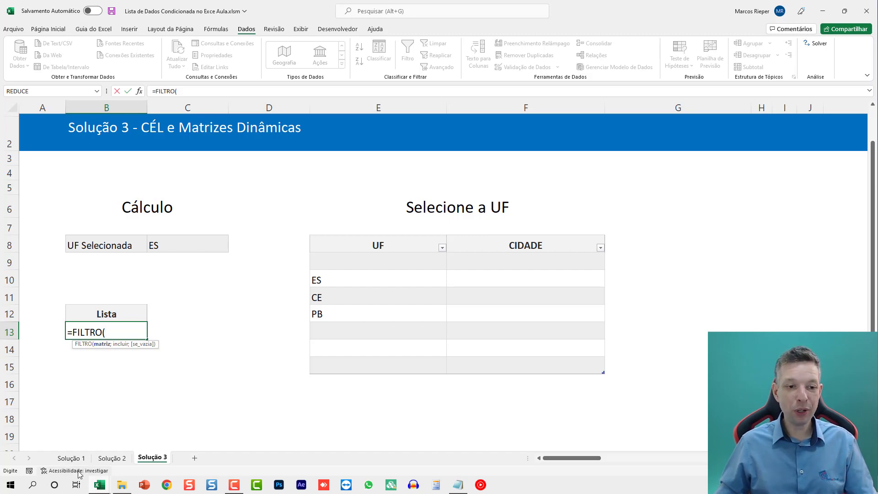
left_click(71, 458)
left_click(132, 230)
key("ctrl+Up")
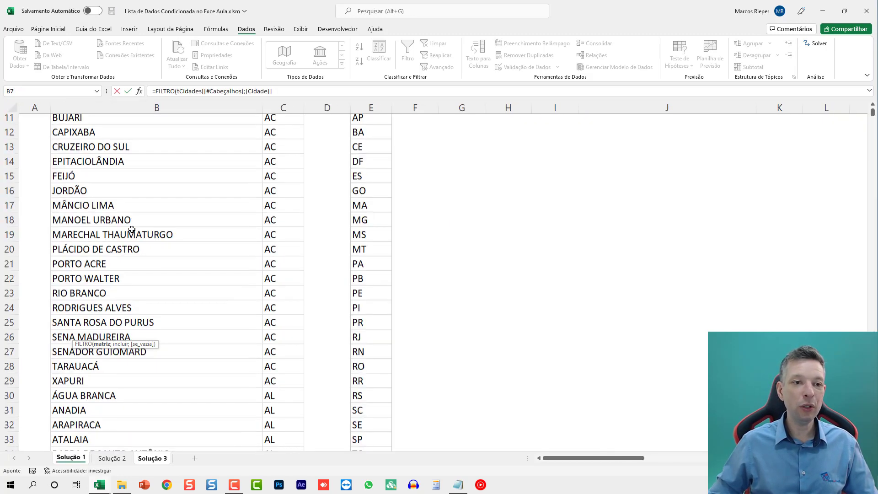
key("ctrl+shift+Down")
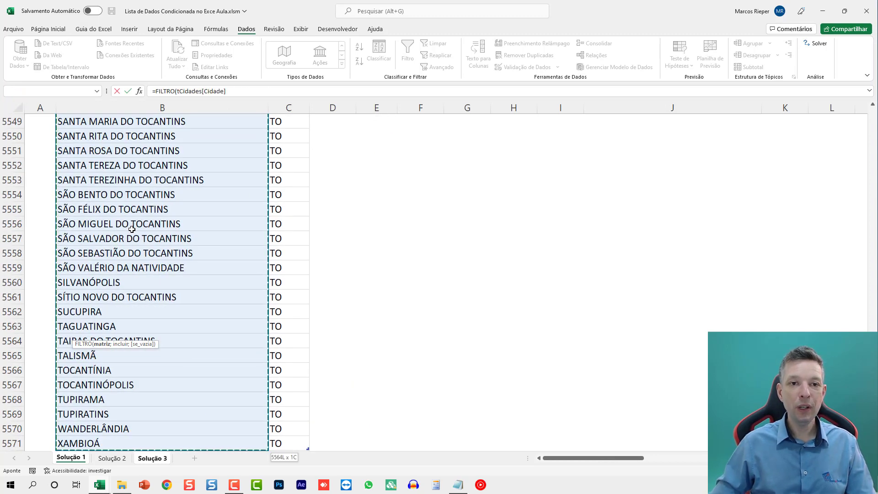
type(";")
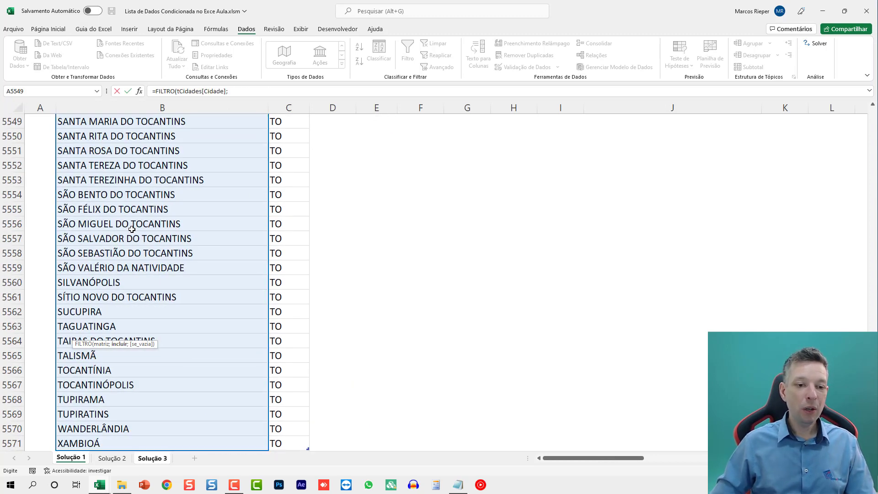
Return to the Solução 3 sheet and begin the FILTRO include argument with (tCidades[UF], omitting the sheet reference.
left_click(158, 458)
left_click_drag(182, 333, 338, 331)
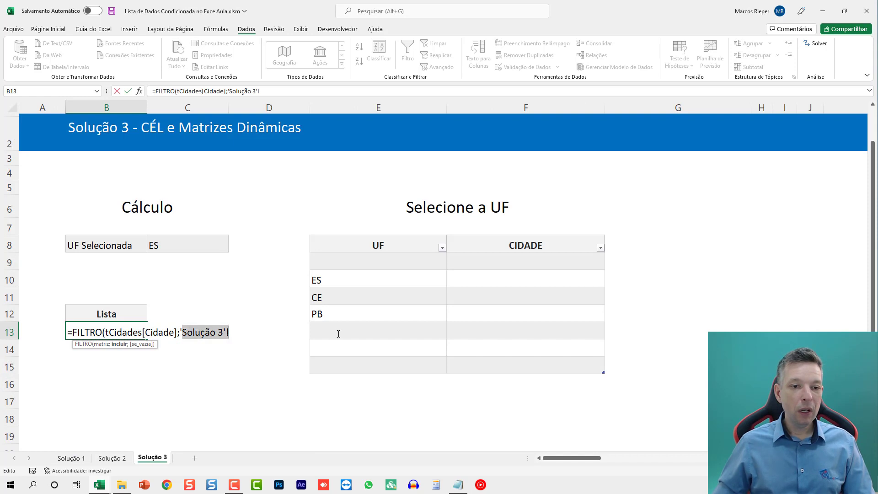
key("BackSpace")
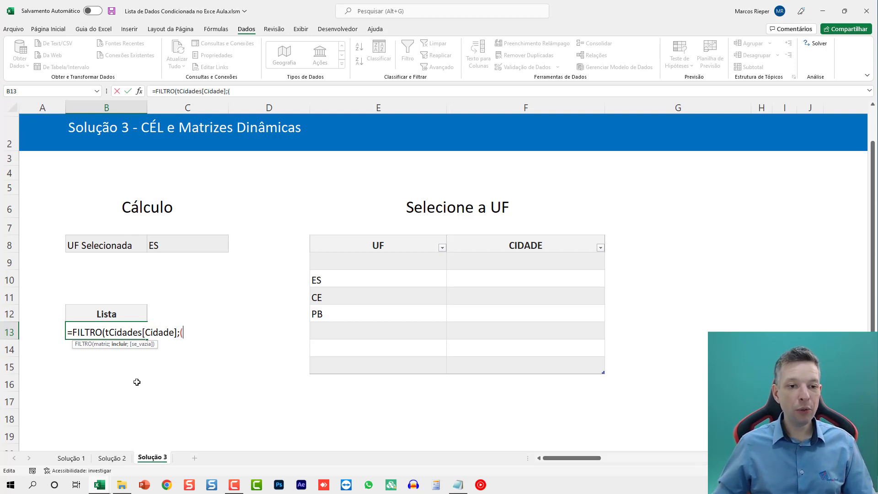
type("T")
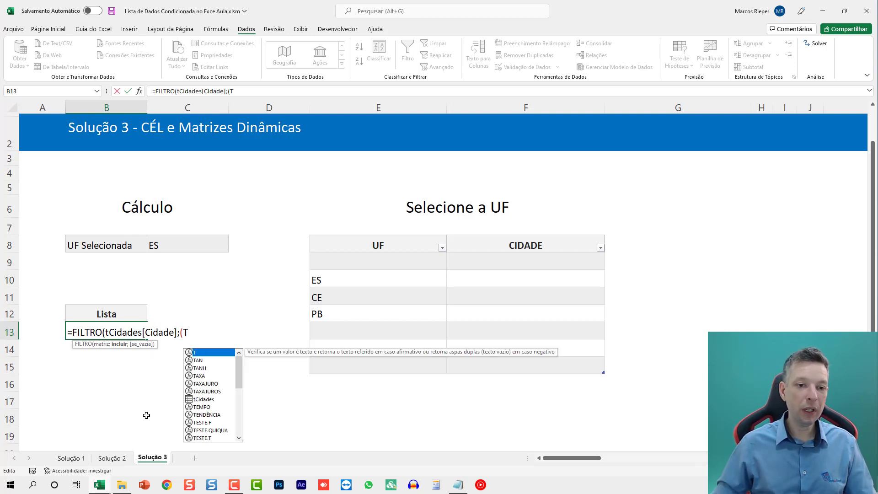
key("BackSpace")
type("tc")
key("BackSpace")
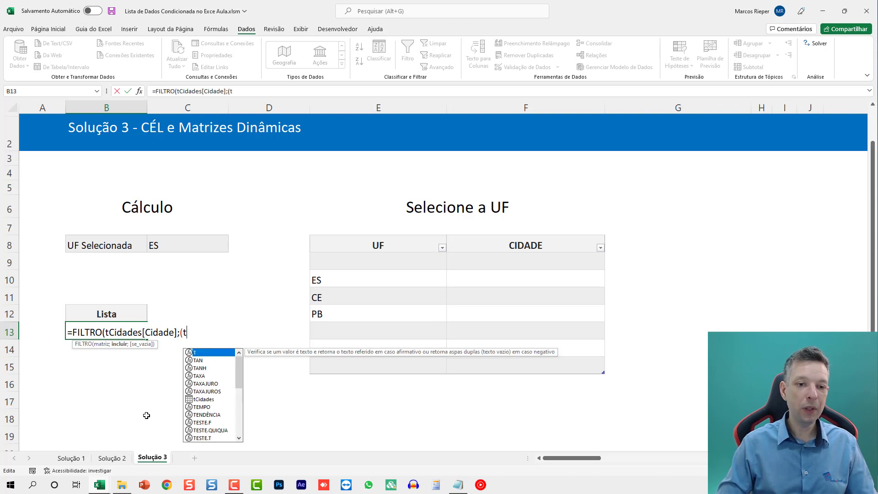
type("Cidades")
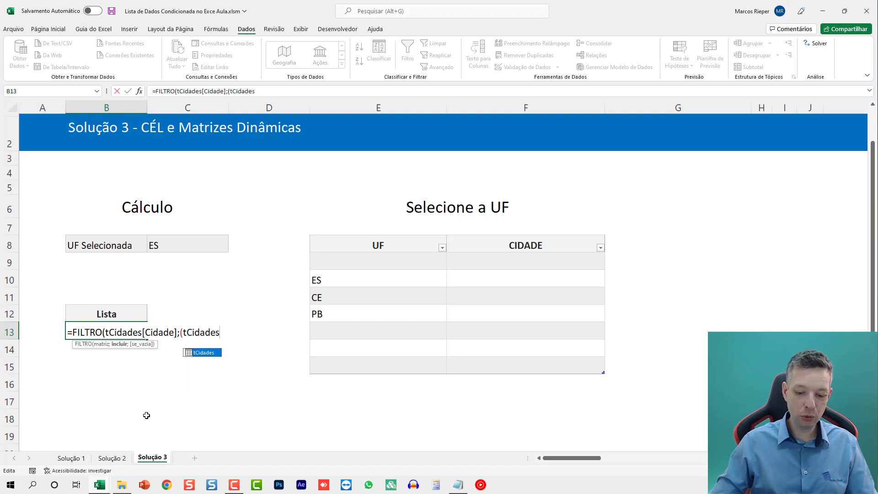
type("[")
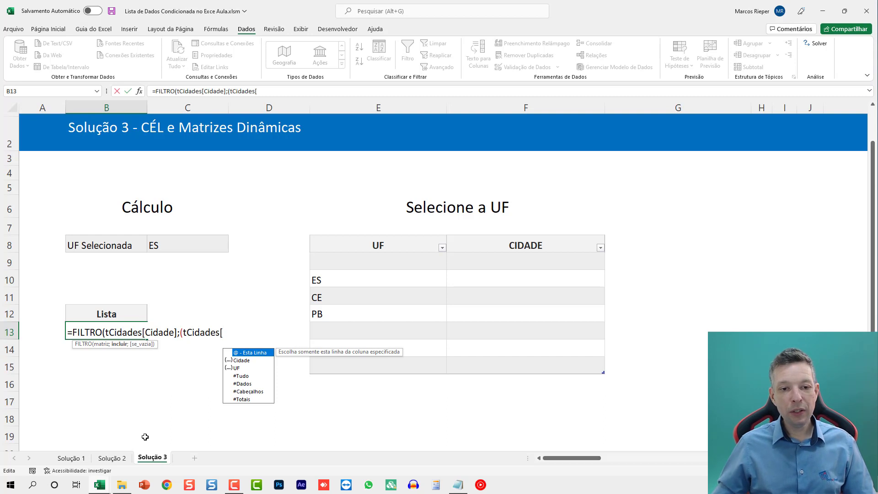
double_click(237, 368)
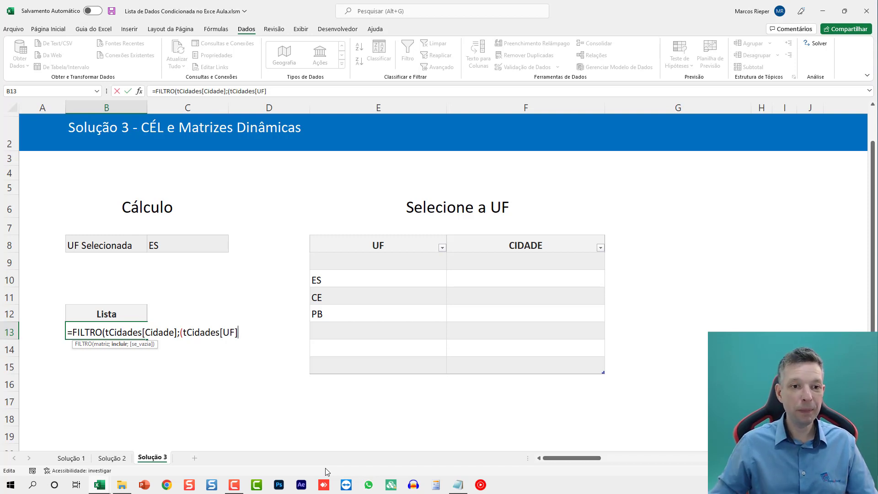
Compare the UF column with the absolute reference $C$8, omitting the sheet name, and enter the completed FILTRO formula in B13.
type("=")
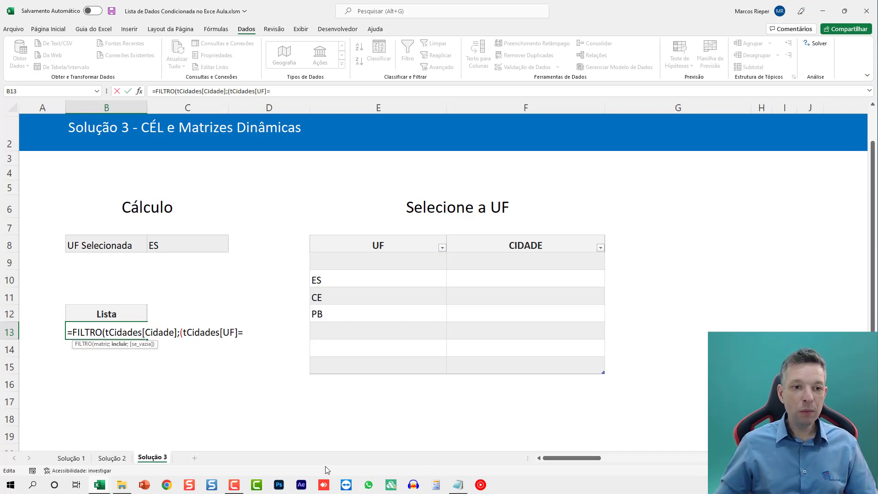
left_click(163, 244)
left_click_drag(244, 330, 337, 331)
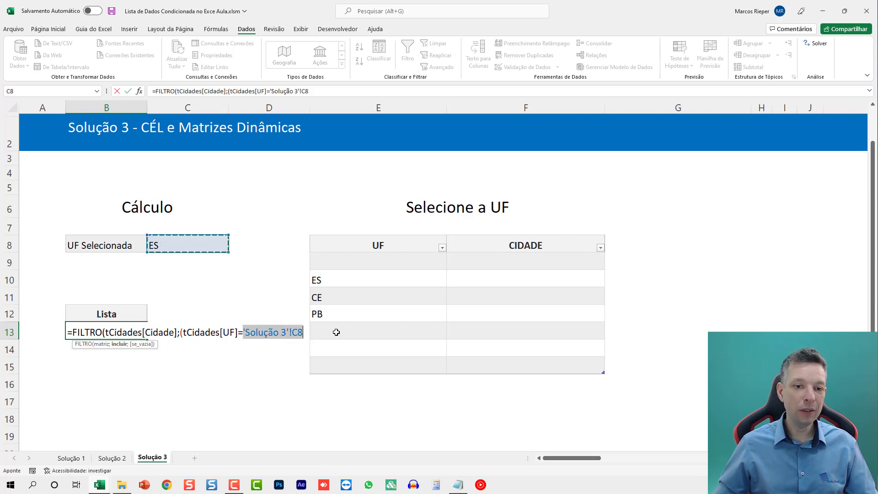
type("c8")
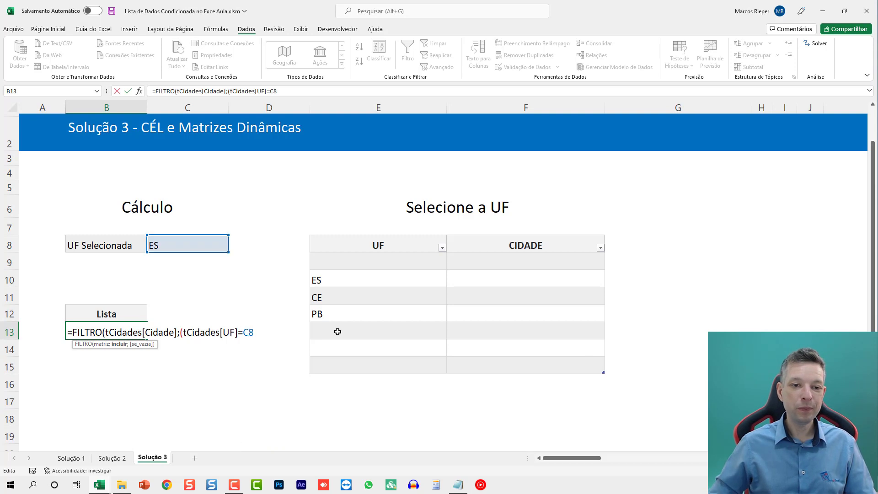
key("F4")
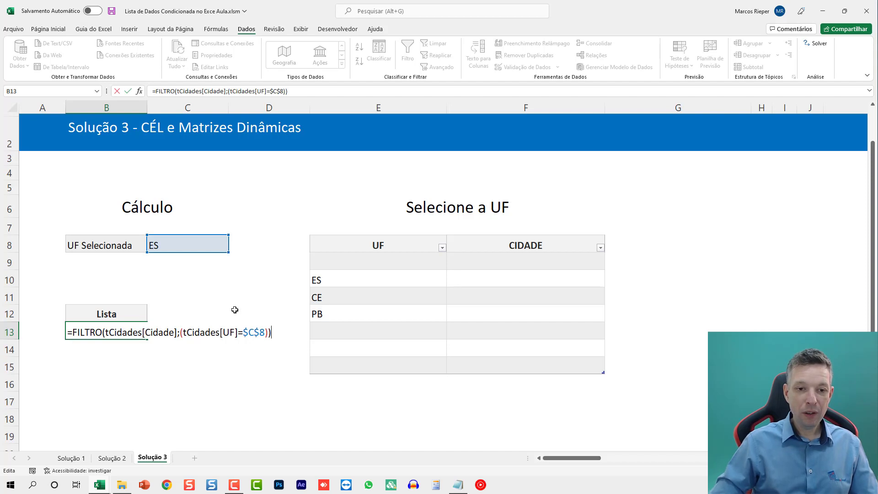
key("ctrl+Return")
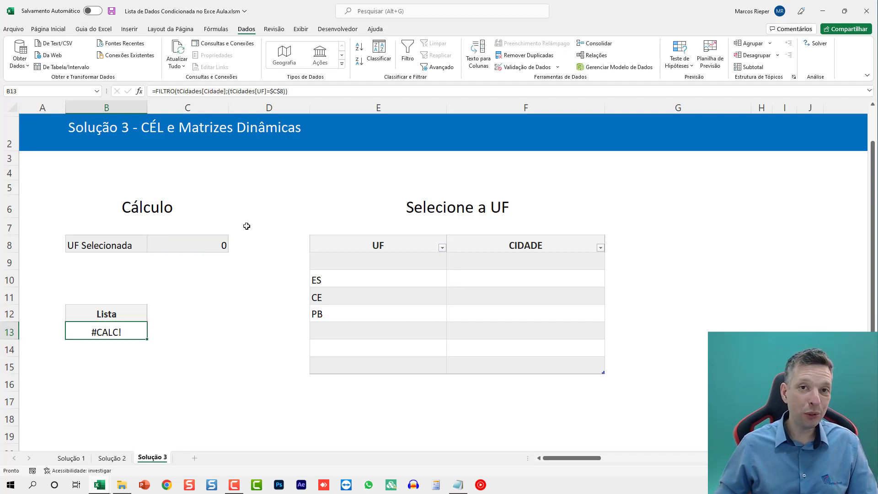
Choose MG as the UF in row 11 to test the city list.
left_click(512, 298)
left_click(436, 297)
left_click(450, 300)
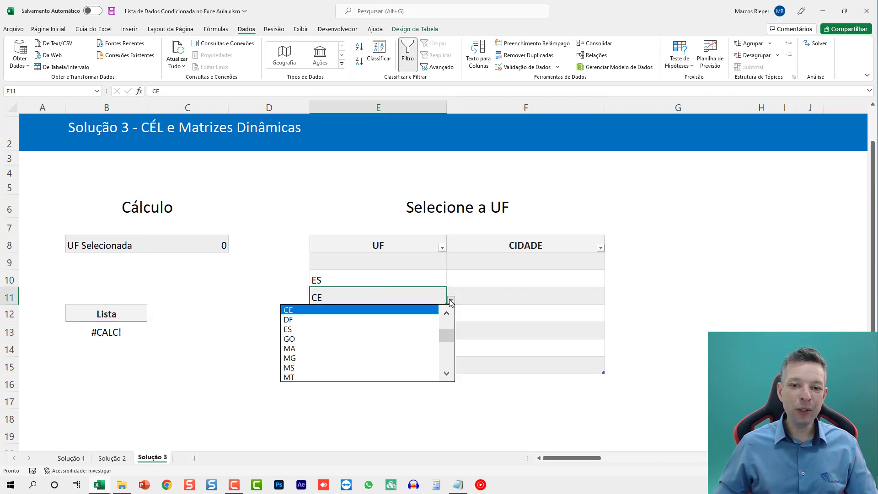
left_click(315, 358)
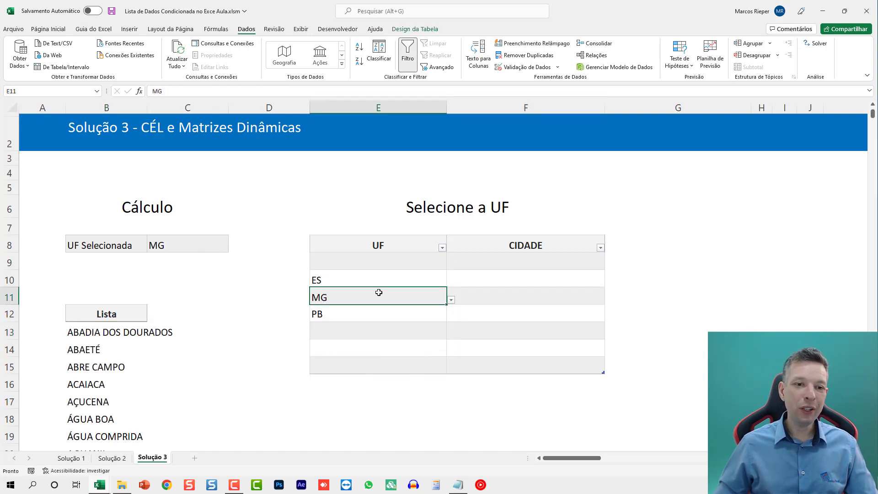
Review the FILTRO formula in cell B13 without changing it.
left_click(149, 332)
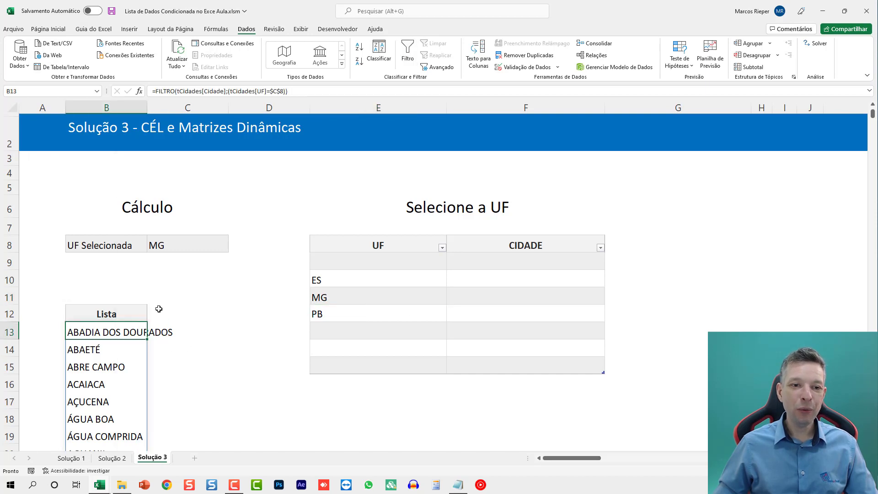
key("F2")
key("Escape")
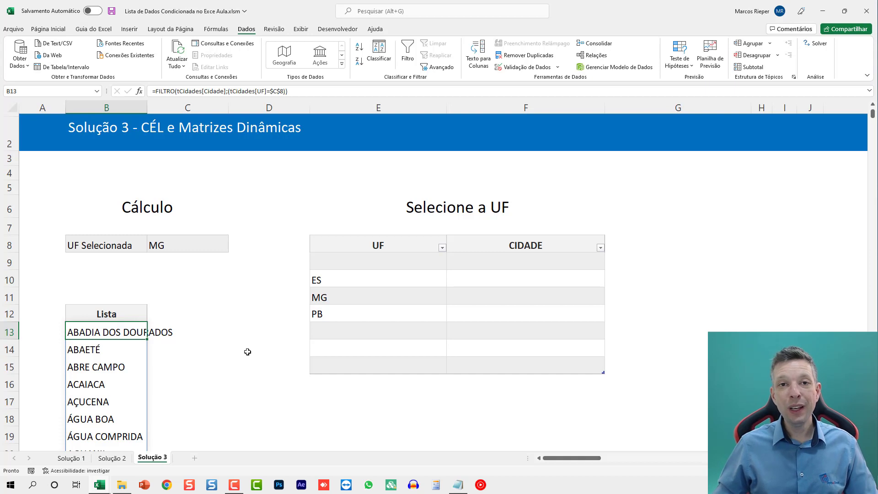
Test the city list by choosing PR as the UF in row 10 and PA in row 11.
left_click(389, 278)
left_click(450, 282)
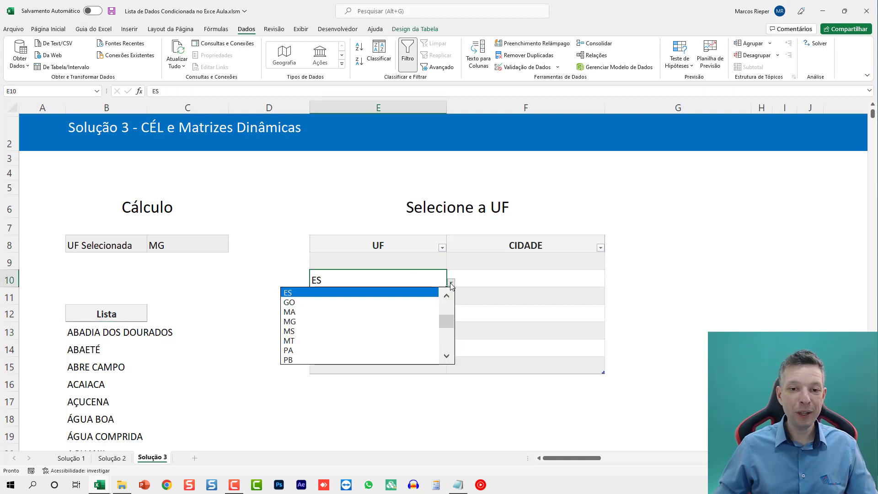
left_click(384, 353)
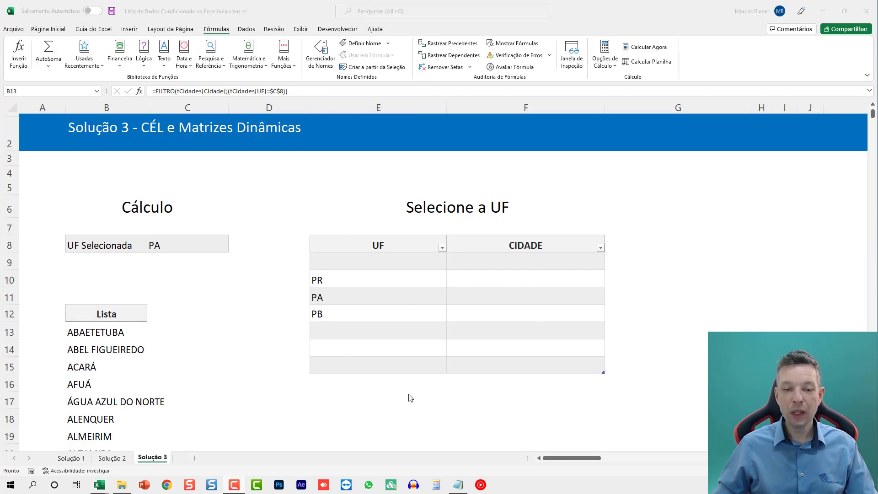
left_click(418, 338)
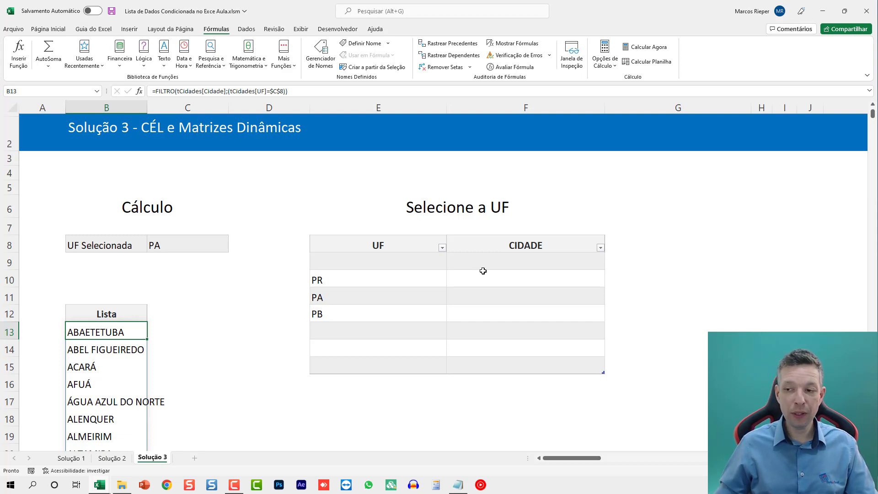
Apply Lista data validation to the CIDADE cells F9:F15 with the spilled range =$B$13# as the source.
left_click_drag(506, 262, 492, 368)
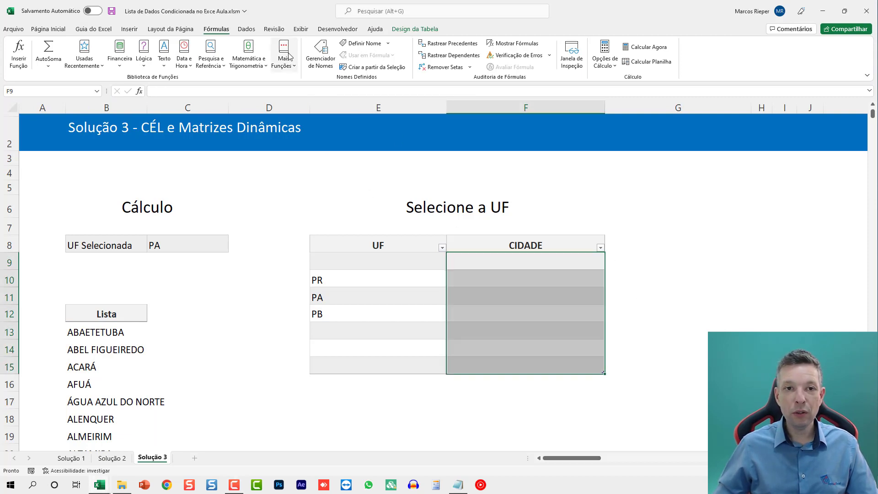
left_click(246, 29)
left_click(526, 67)
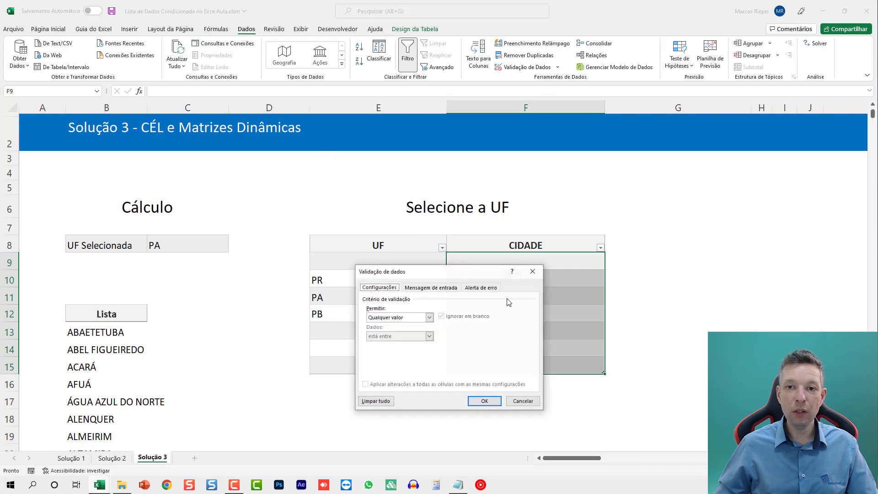
left_click(394, 317)
left_click(377, 343)
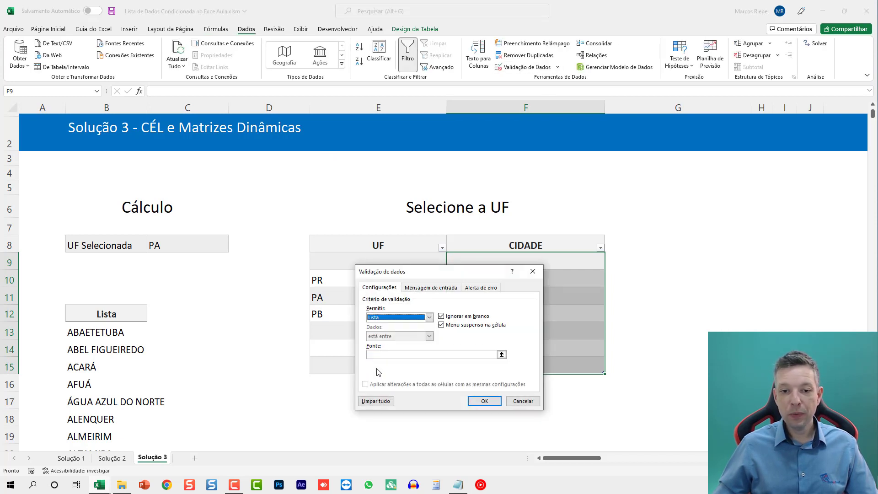
left_click(379, 354)
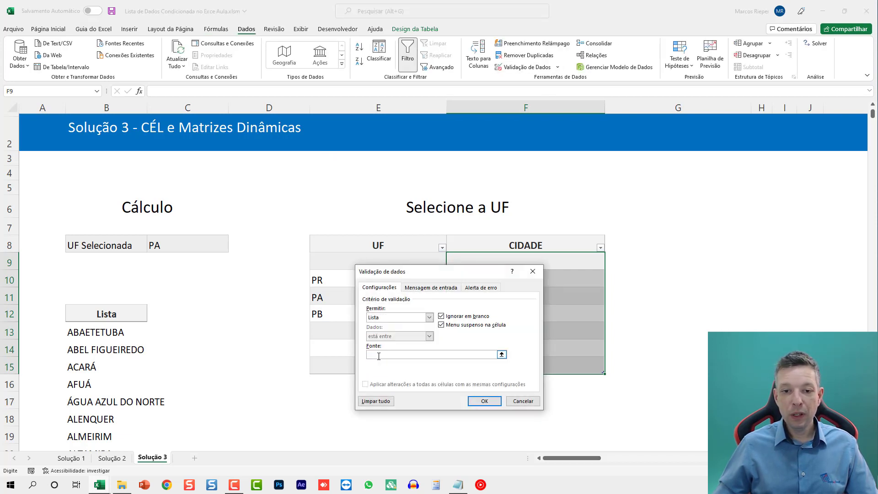
left_click(93, 337)
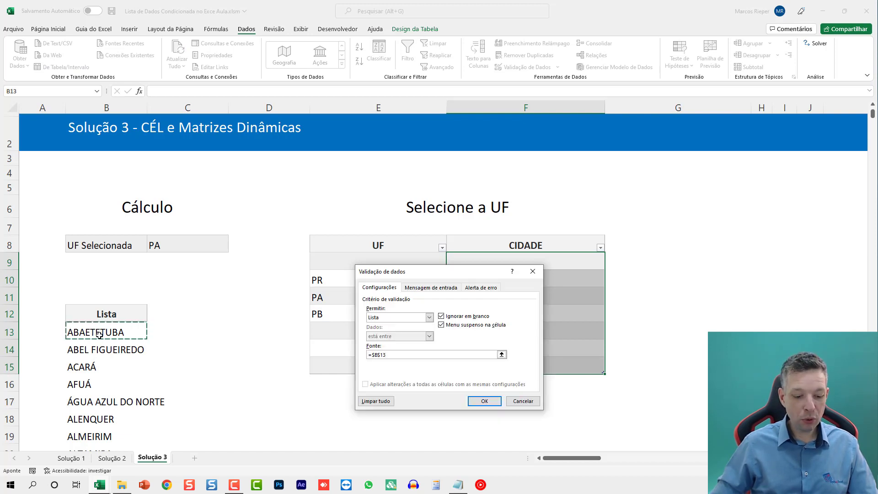
type("#")
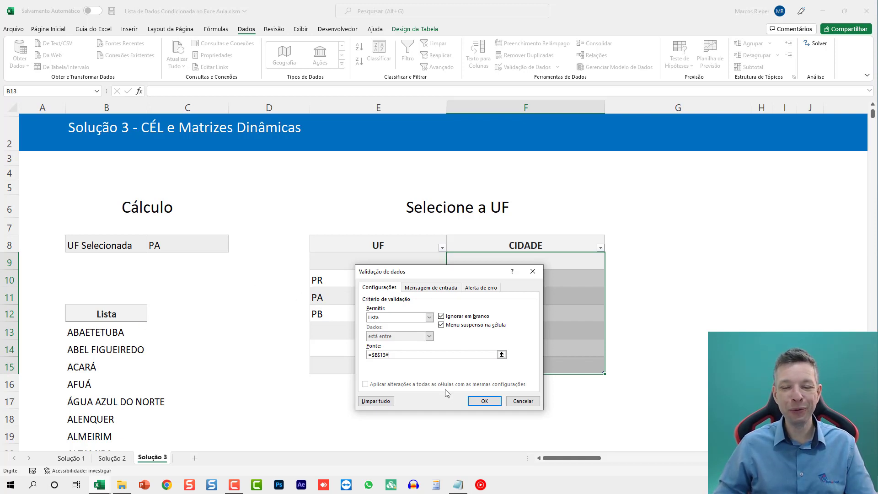
left_click(483, 401)
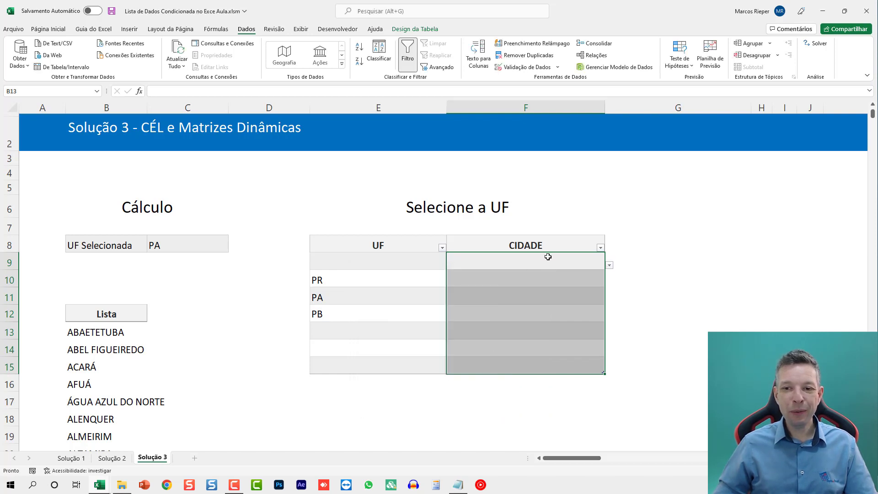
Check the cities offered by the CIDADE drop-down in row 10 without choosing one.
left_click(554, 282)
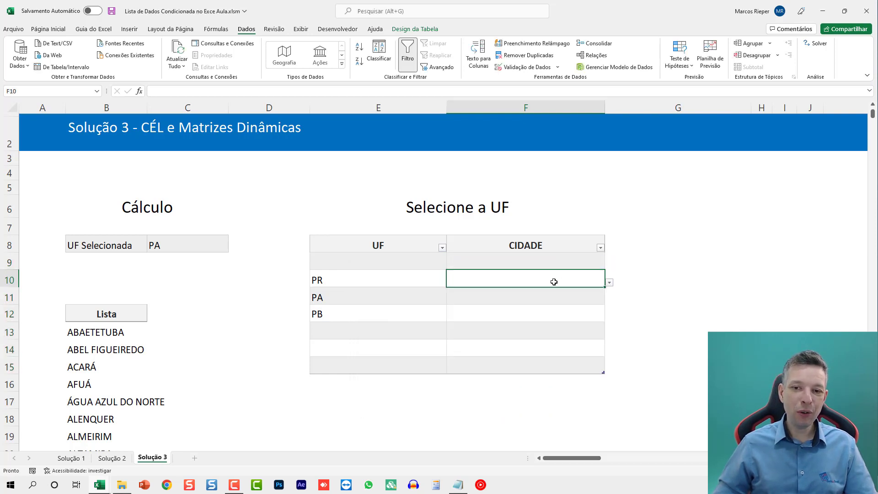
left_click(610, 283)
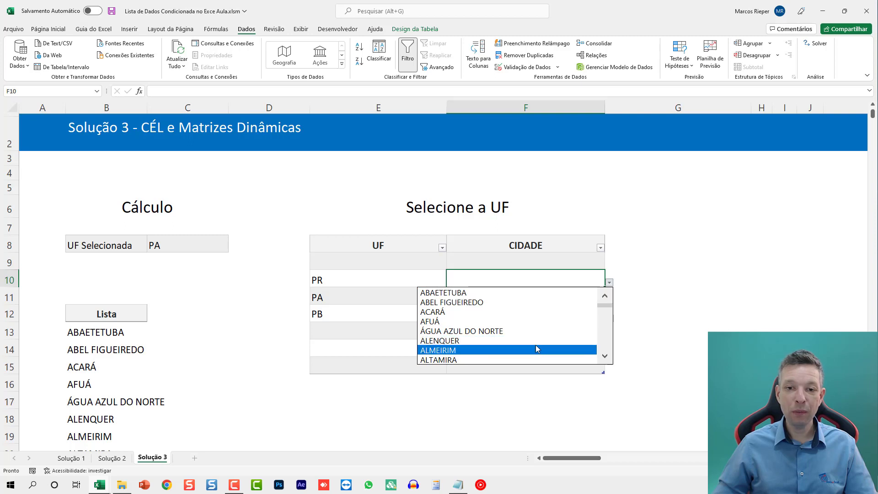
left_click(374, 275)
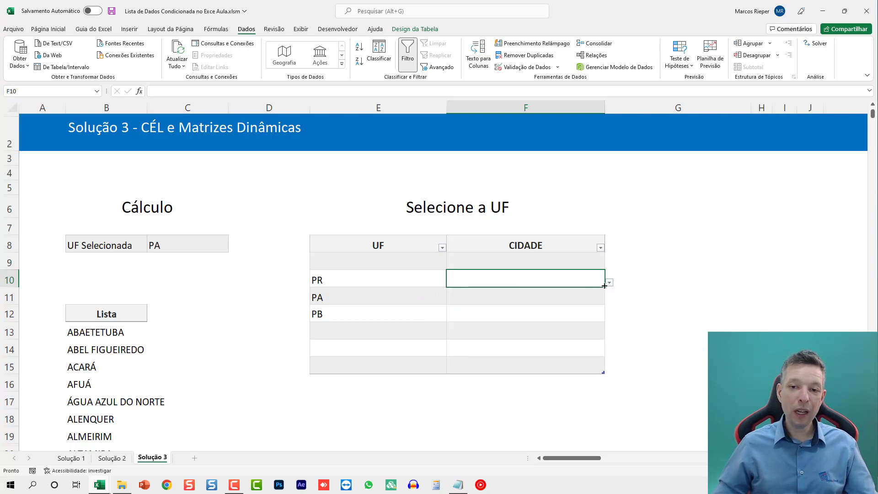
Choose RS as the UF in row 10 and ALEGRETE as its city.
left_click(414, 284)
left_click(451, 282)
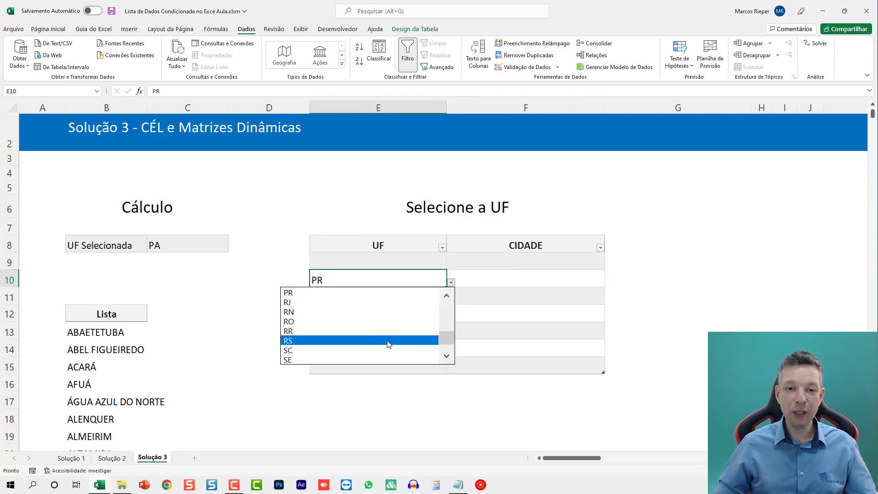
left_click(388, 342)
left_click(562, 283)
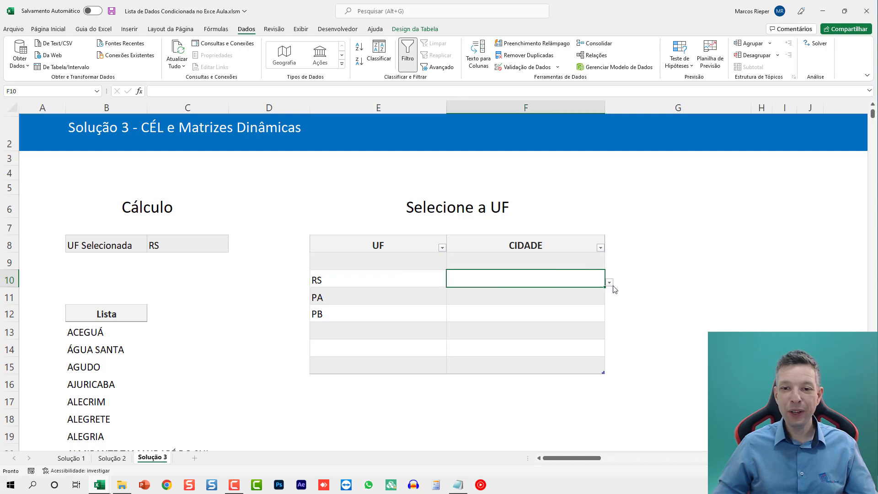
left_click(609, 283)
left_click(504, 341)
Choose RJ as the UF in row 11 and ARRAIAL DO CABO as its city.
left_click(405, 296)
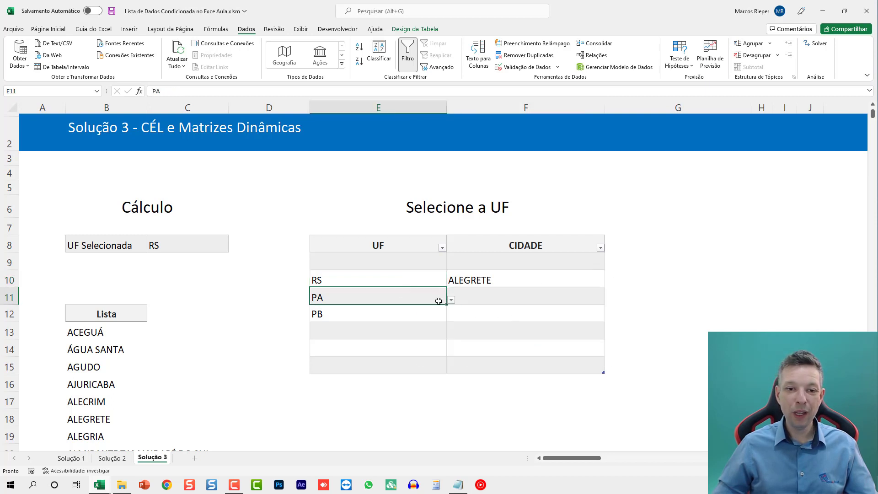
left_click(450, 300)
left_click(287, 358)
left_click(590, 296)
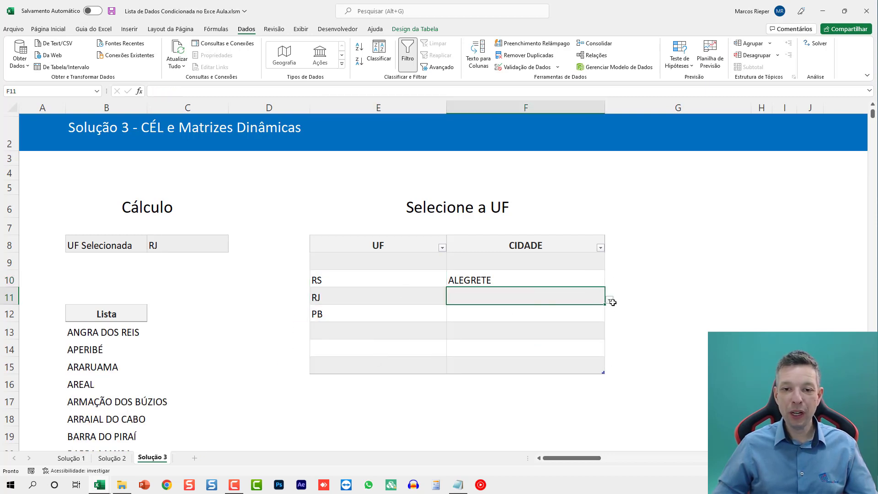
mouse_move(605, 300)
left_mouse_down()
mouse_move(574, 295)
mouse_move(601, 297)
left_mouse_up()
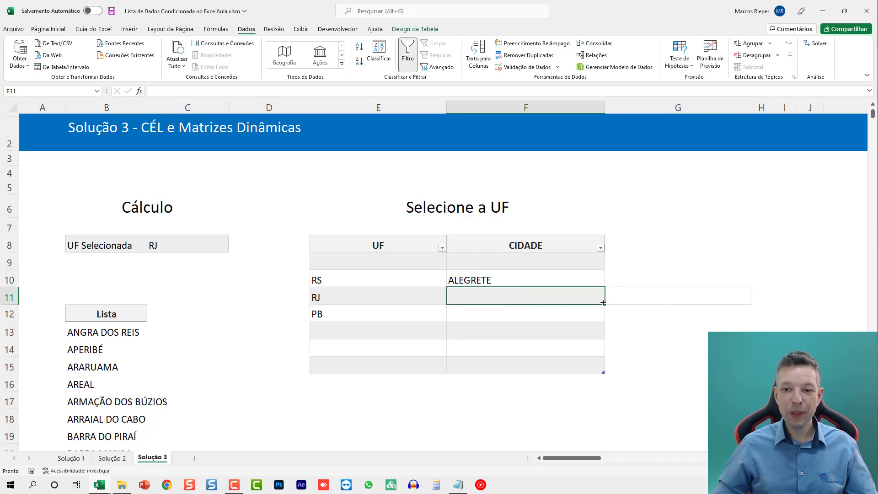
left_click(595, 313)
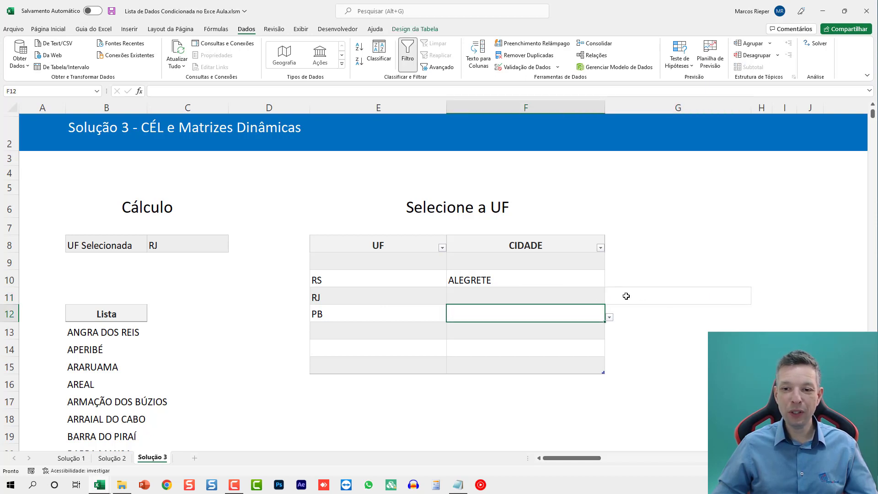
left_click(595, 299)
left_click(623, 300)
left_click(593, 299)
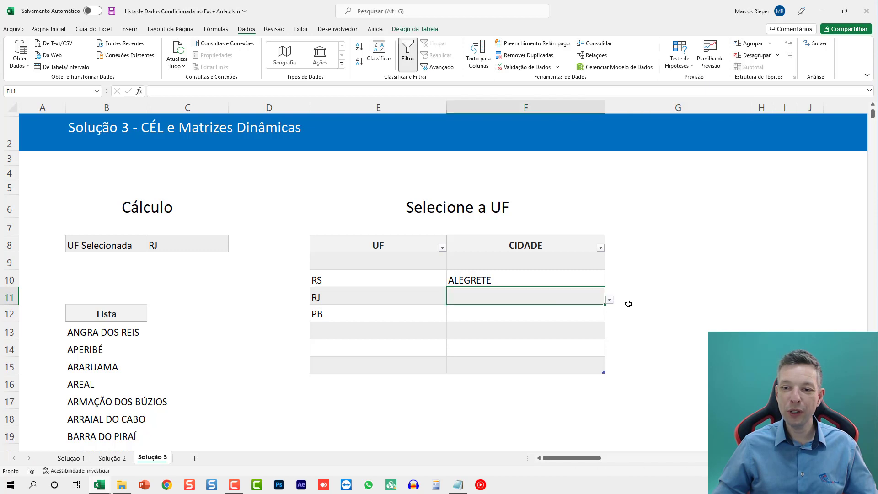
left_click(610, 302)
left_click(531, 358)
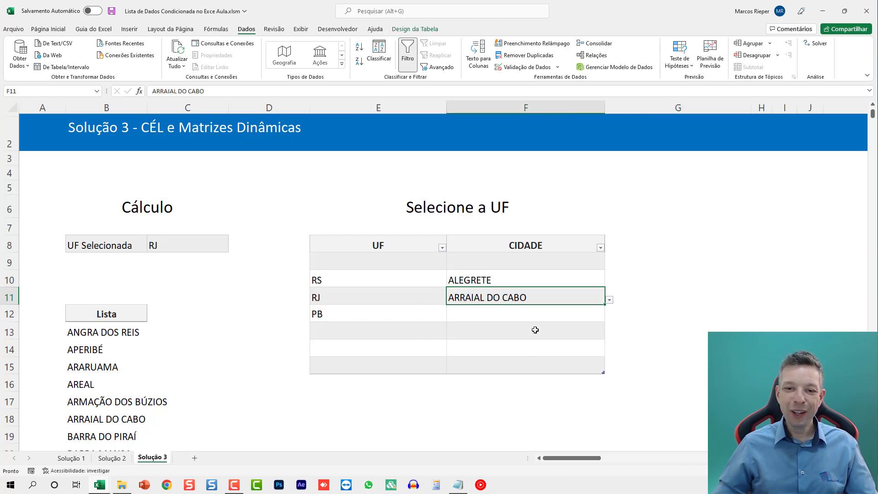
Choose RO as the UF in row 12 and SÃO FRANCISCO DO GUAPORÉ as its city.
left_click(378, 323)
left_click(420, 319)
left_click(450, 317)
left_click(396, 388)
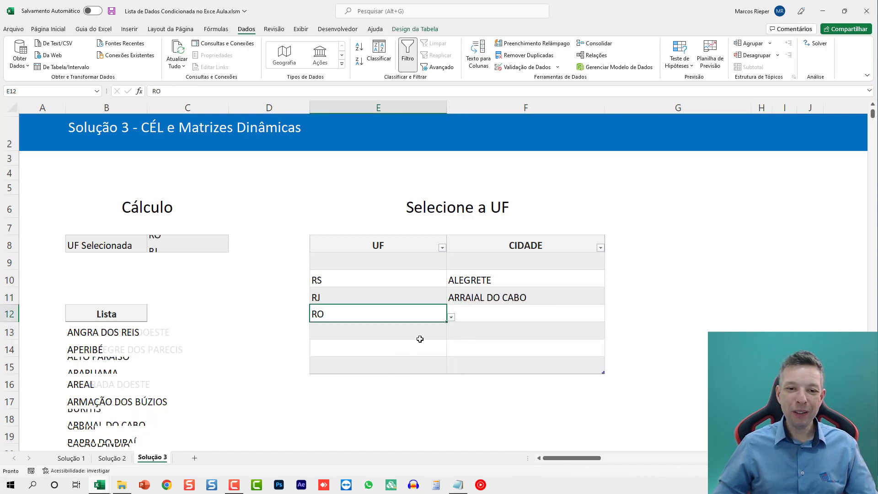
left_click(550, 314)
left_click(609, 317)
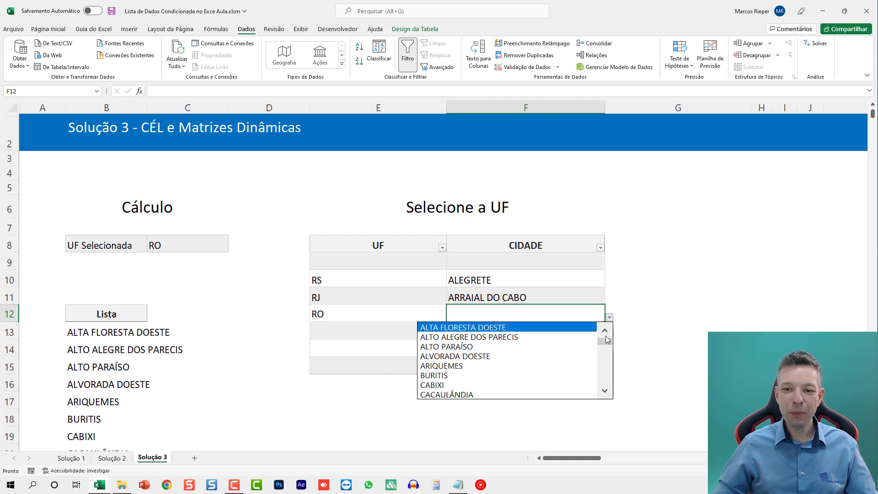
left_click(604, 378)
left_click(603, 378)
left_click(508, 358)
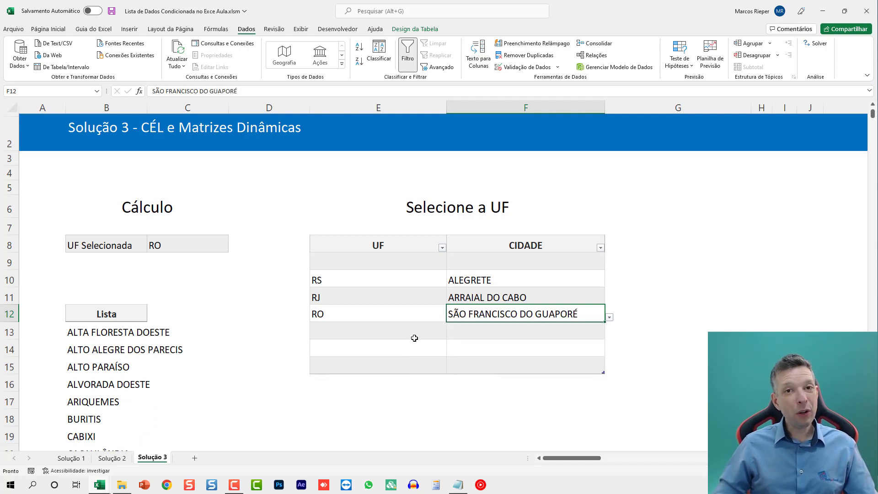
Choose DF as the UF in row 13 and BRASÍLIA as its city.
left_click(432, 337)
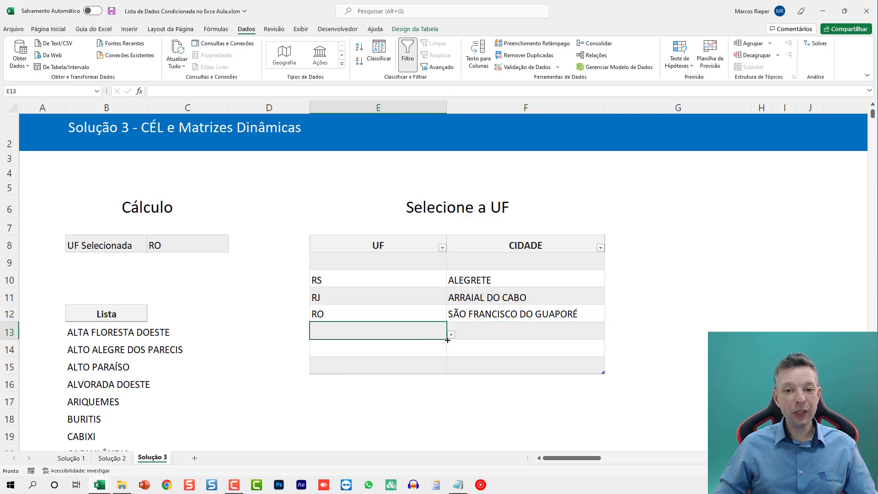
left_click(451, 334)
left_click(384, 404)
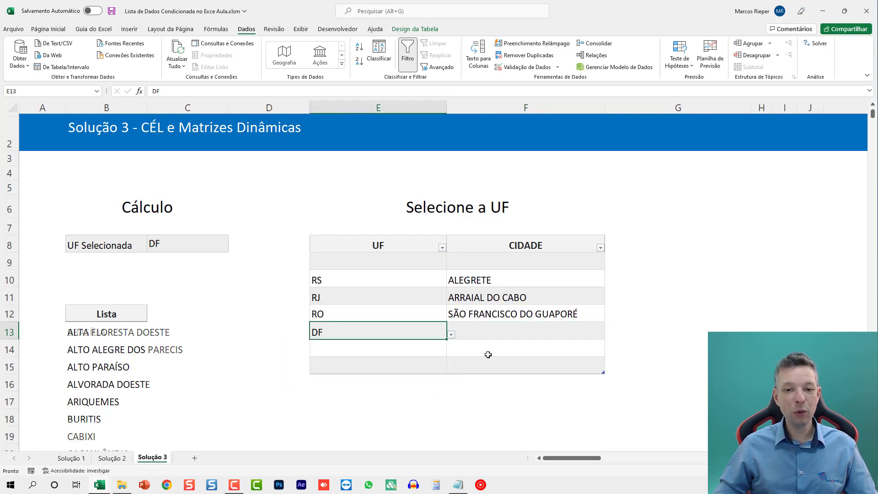
left_click(510, 328)
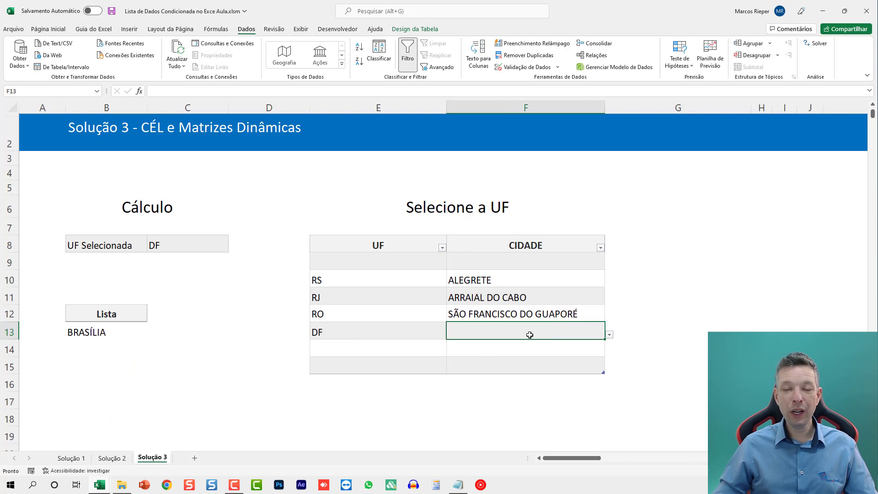
left_click(610, 335)
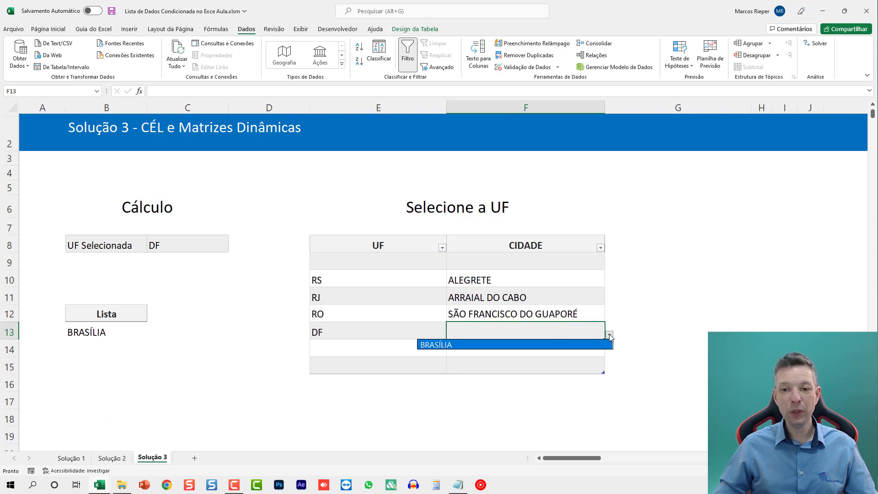
left_click(476, 347)
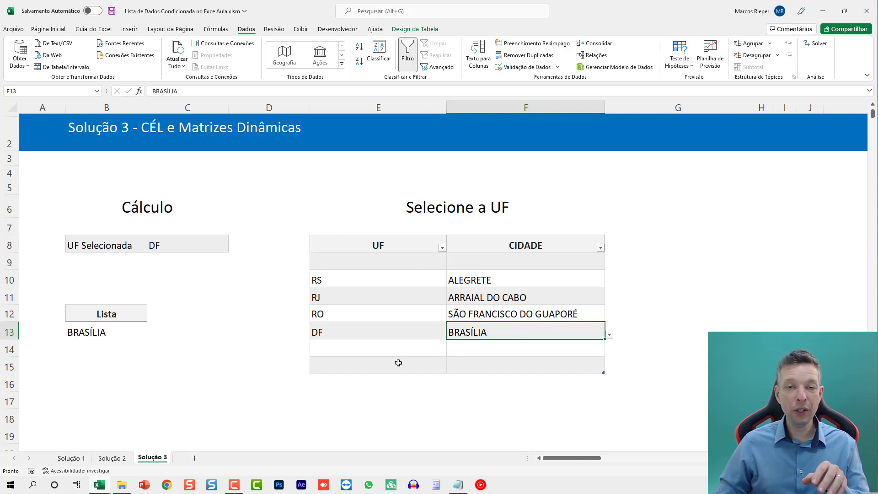
Choose SC as the UF in row 14 and PRESIDENTE CASTELO BRANCO as its city.
left_click(430, 347)
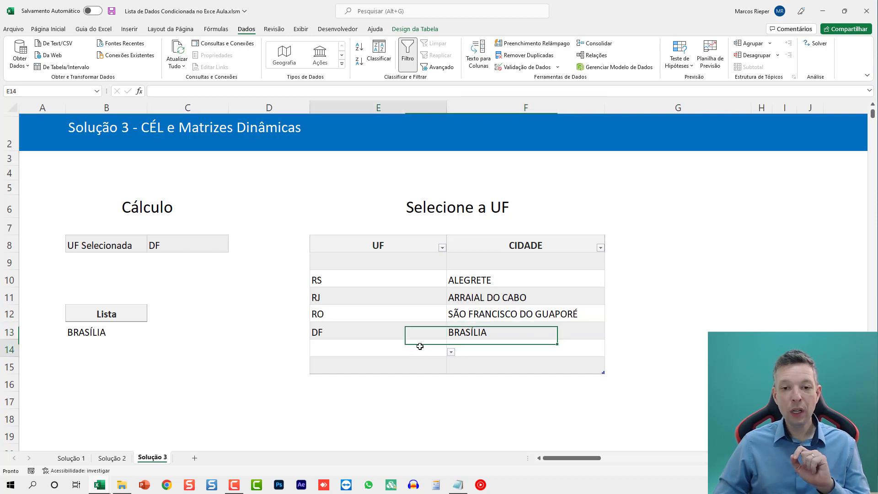
left_click(451, 351)
scroll(456, 297, "down", 6)
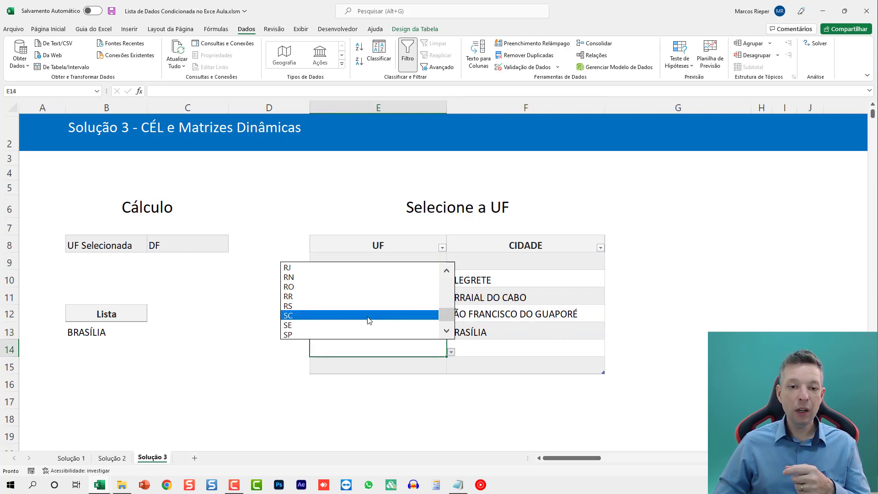
left_click(426, 316)
left_click(550, 345)
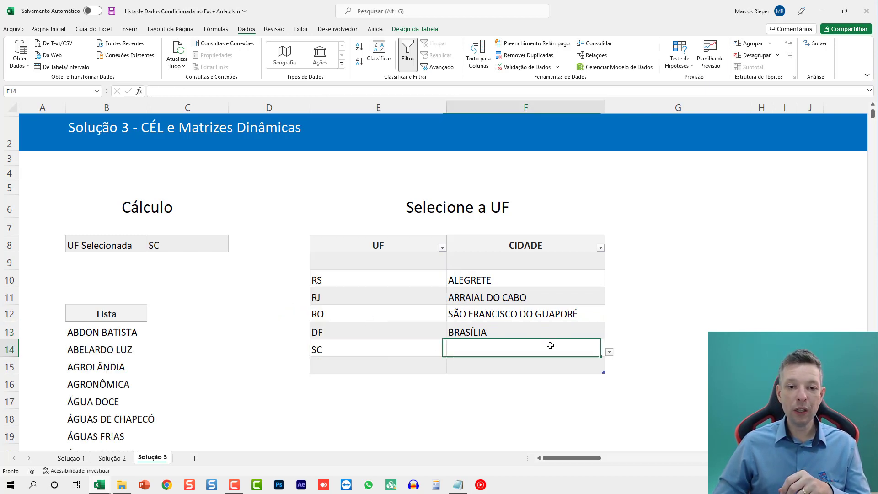
left_click(610, 353)
left_click_drag(606, 280, 605, 310)
left_click(534, 315)
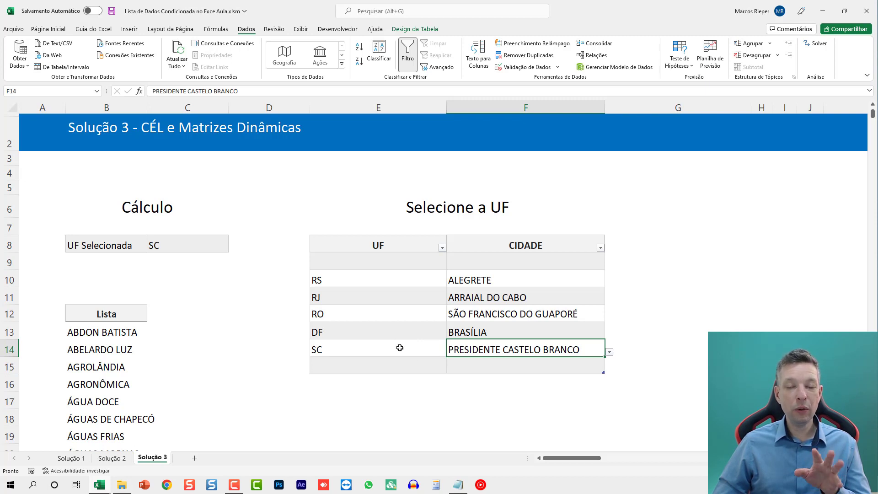
Select several CIDADE cells in rows 8 to 12 of the Solução 2 sheet to check how its selected UF responds.
left_click(416, 365)
left_click(111, 458)
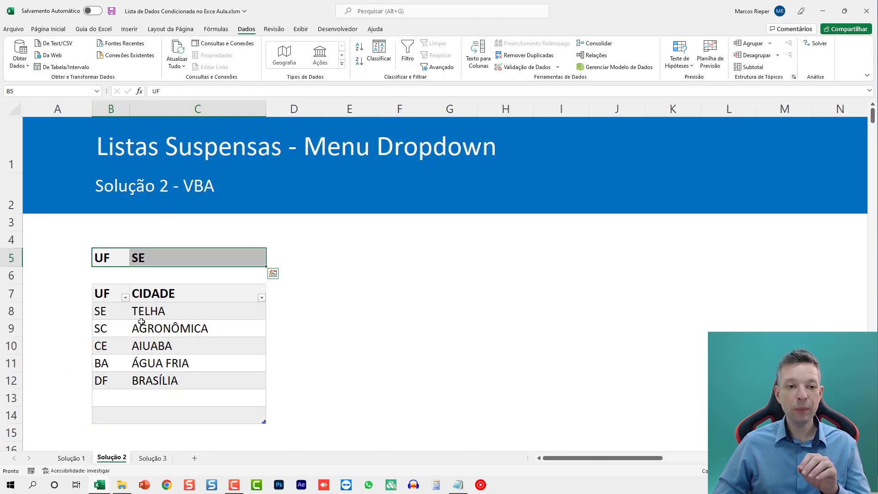
left_click(147, 313)
left_click(165, 346)
left_click(172, 361)
left_click(176, 331)
left_click(189, 379)
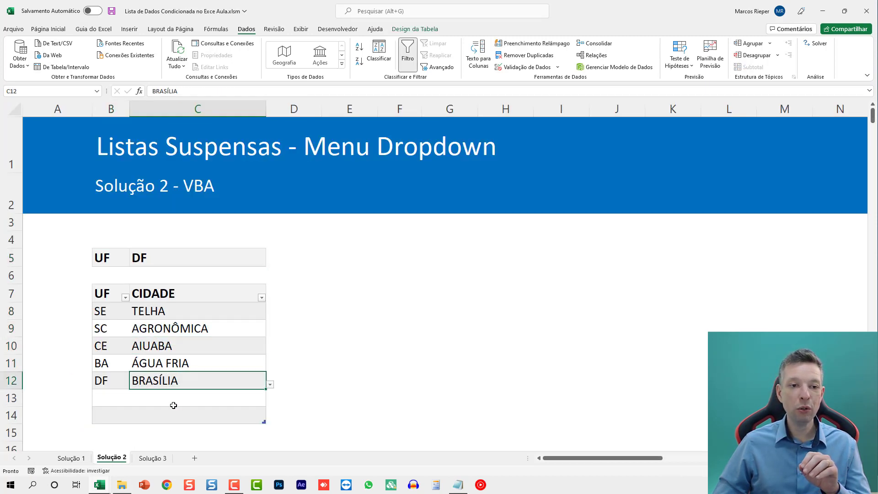
Return to the Solução 3 sheet and fill row 15 with TO as the UF and TUPIRATINS as its city.
left_click(153, 457)
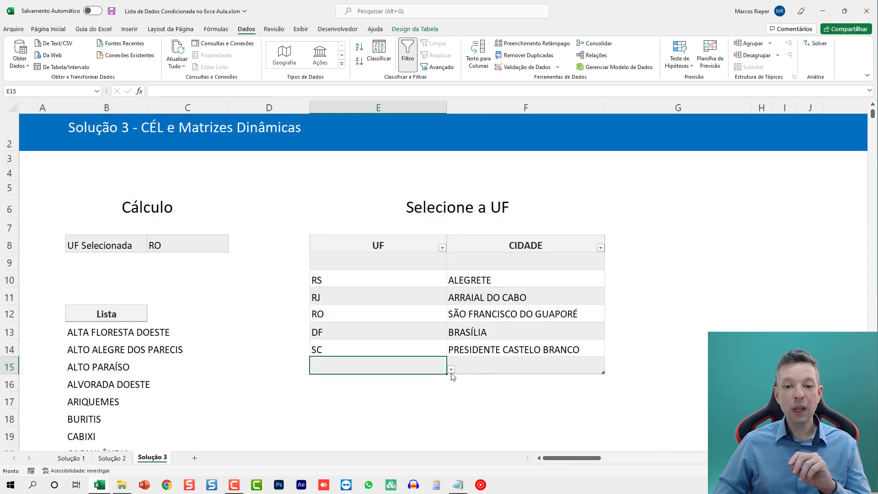
left_click(451, 369)
left_click_drag(450, 304, 448, 341)
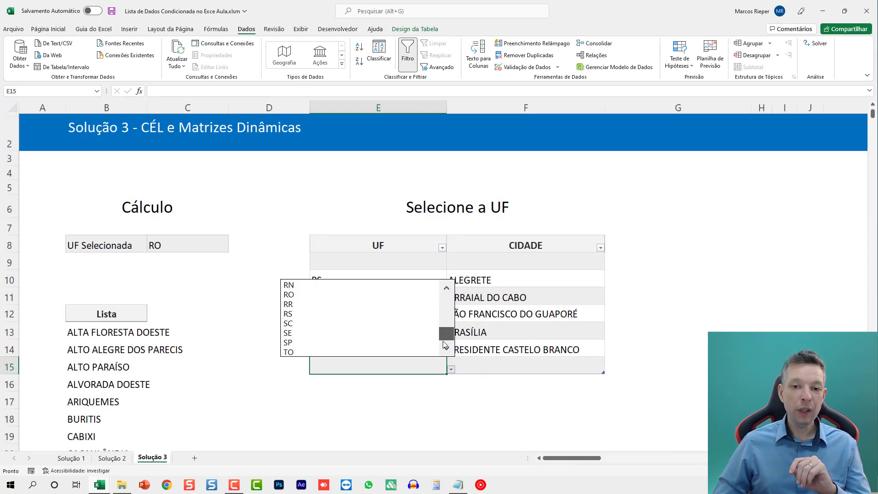
left_click(333, 353)
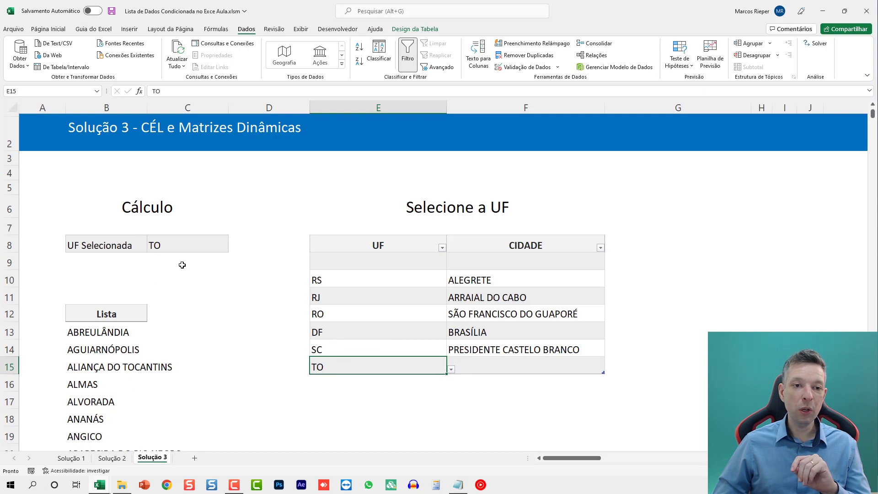
left_click(526, 365)
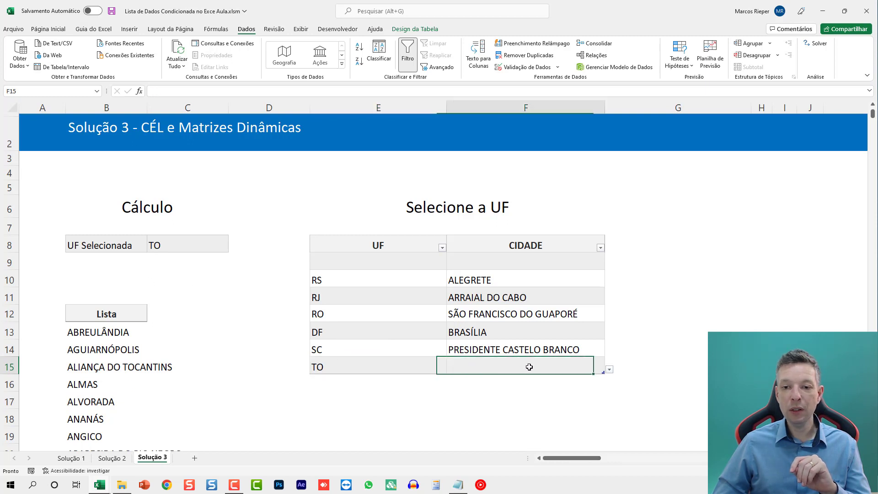
left_click(610, 371)
left_click_drag(608, 300, 606, 345)
left_click(550, 332)
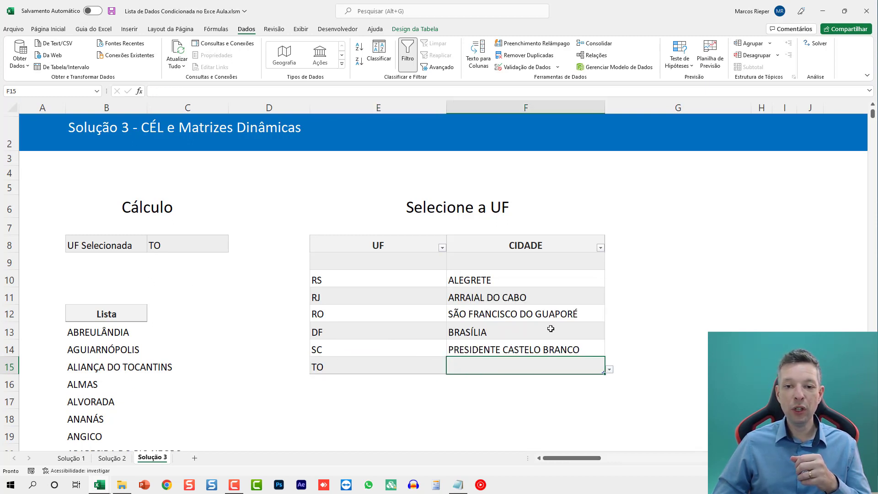
left_click(401, 299)
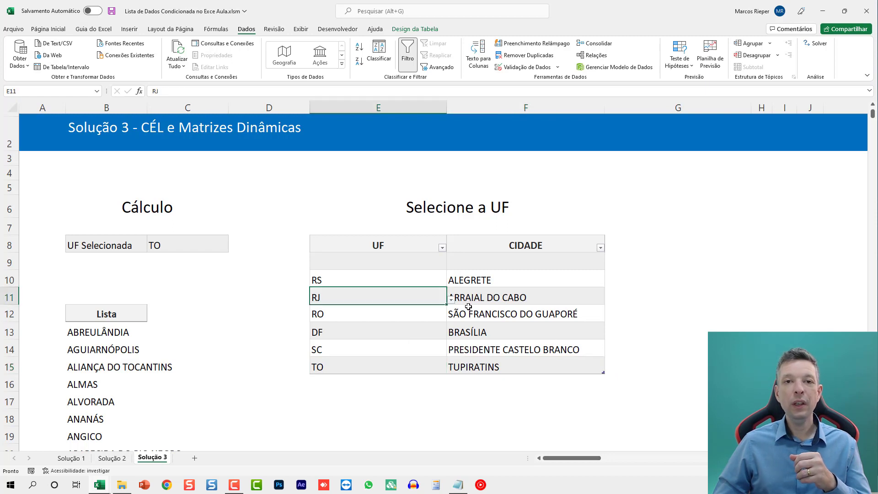